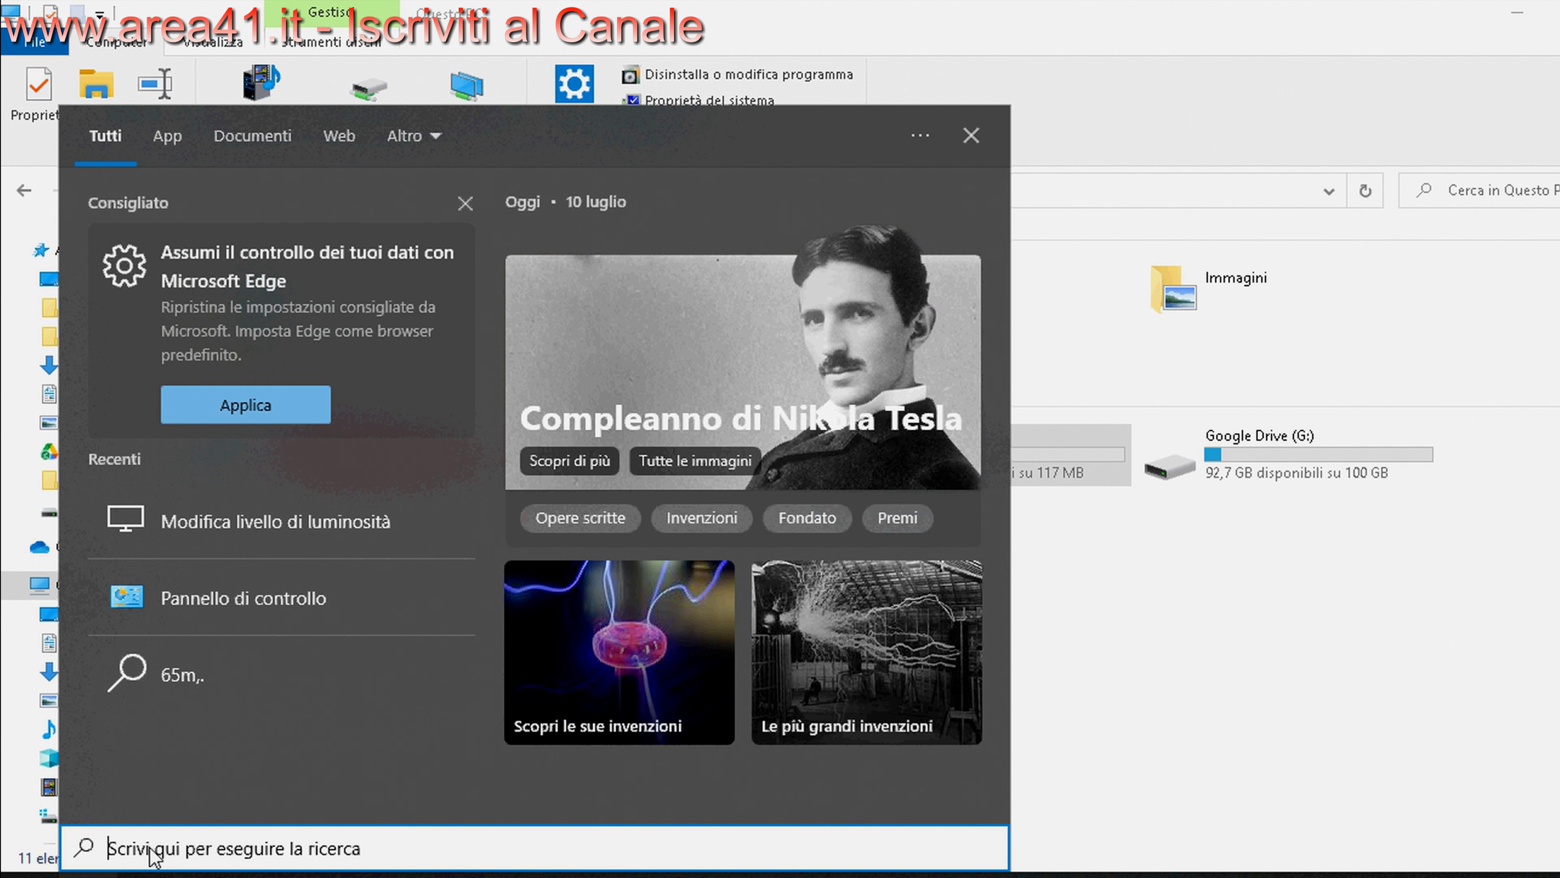
Open BitLocker Drive Encryption from Control Panel and start turning on BitLocker for drive E:
type("panne")
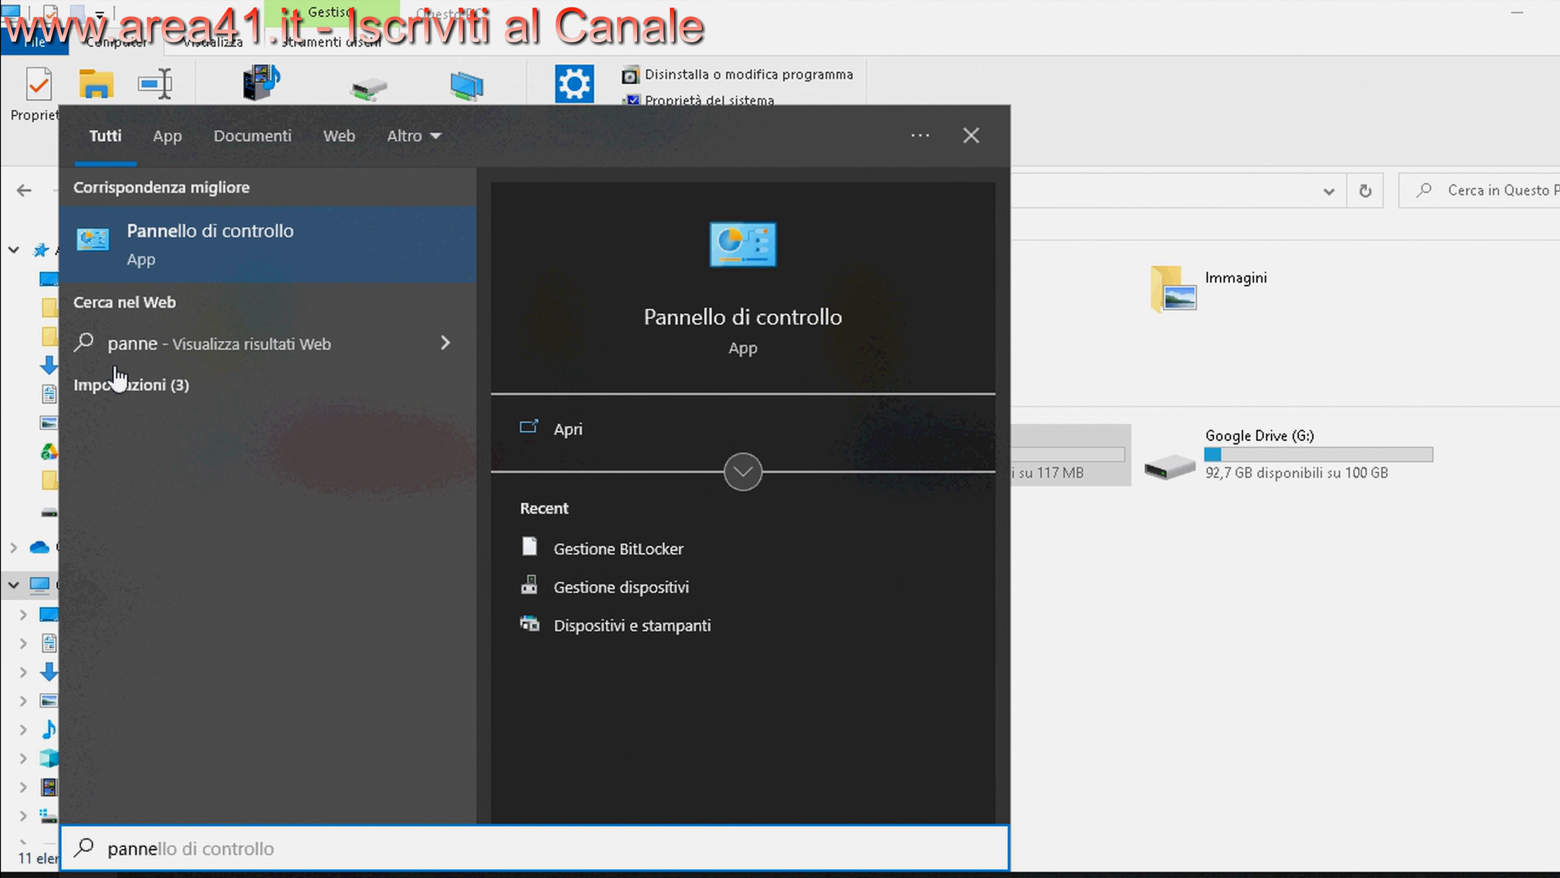
left_click(198, 236)
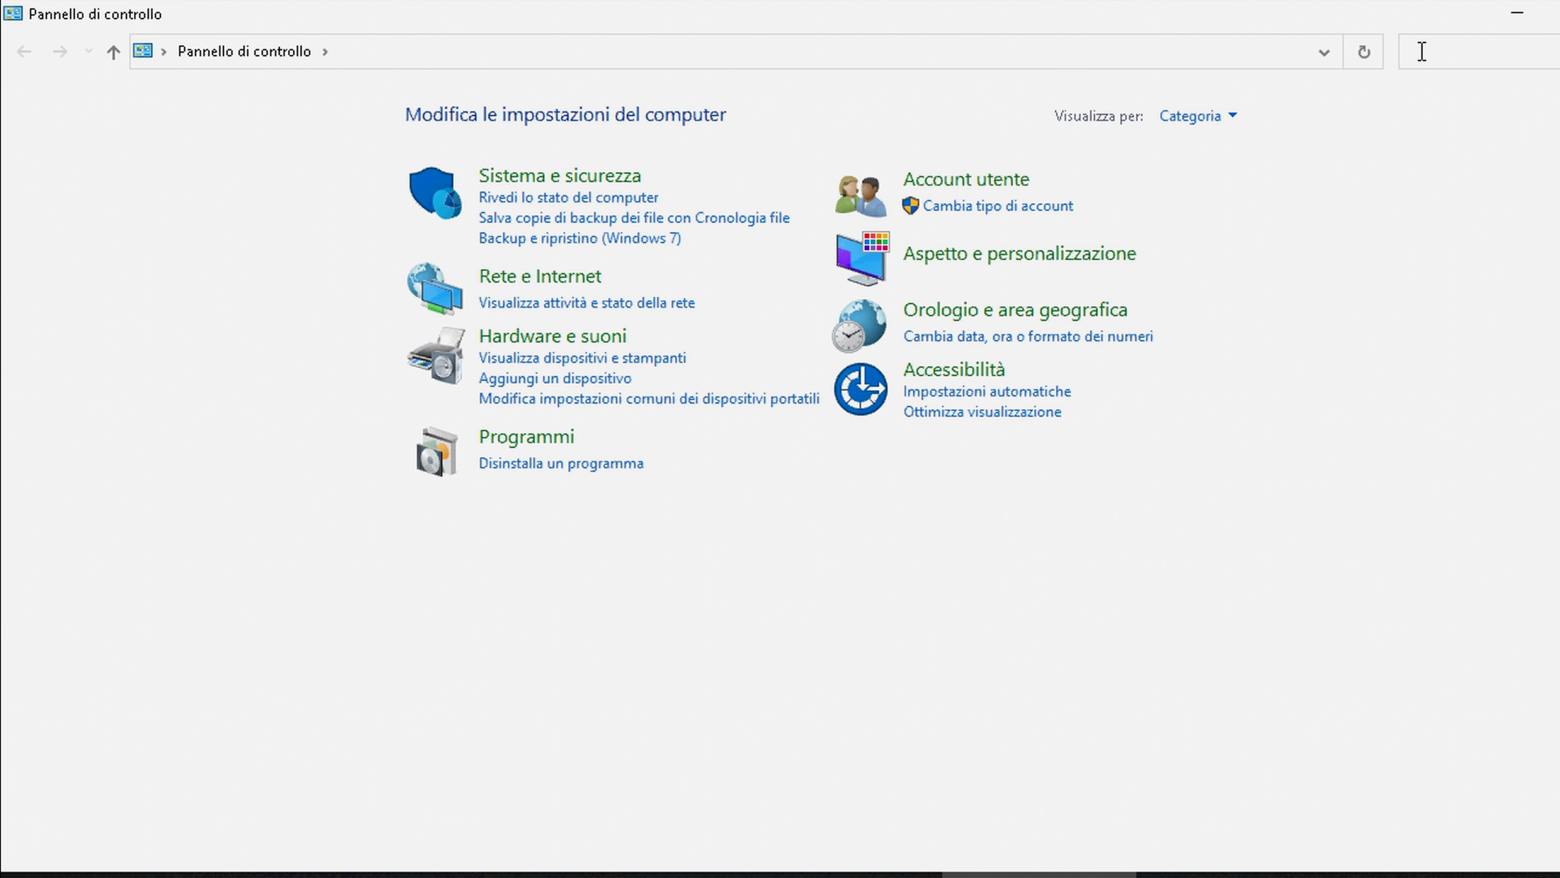
type("bit")
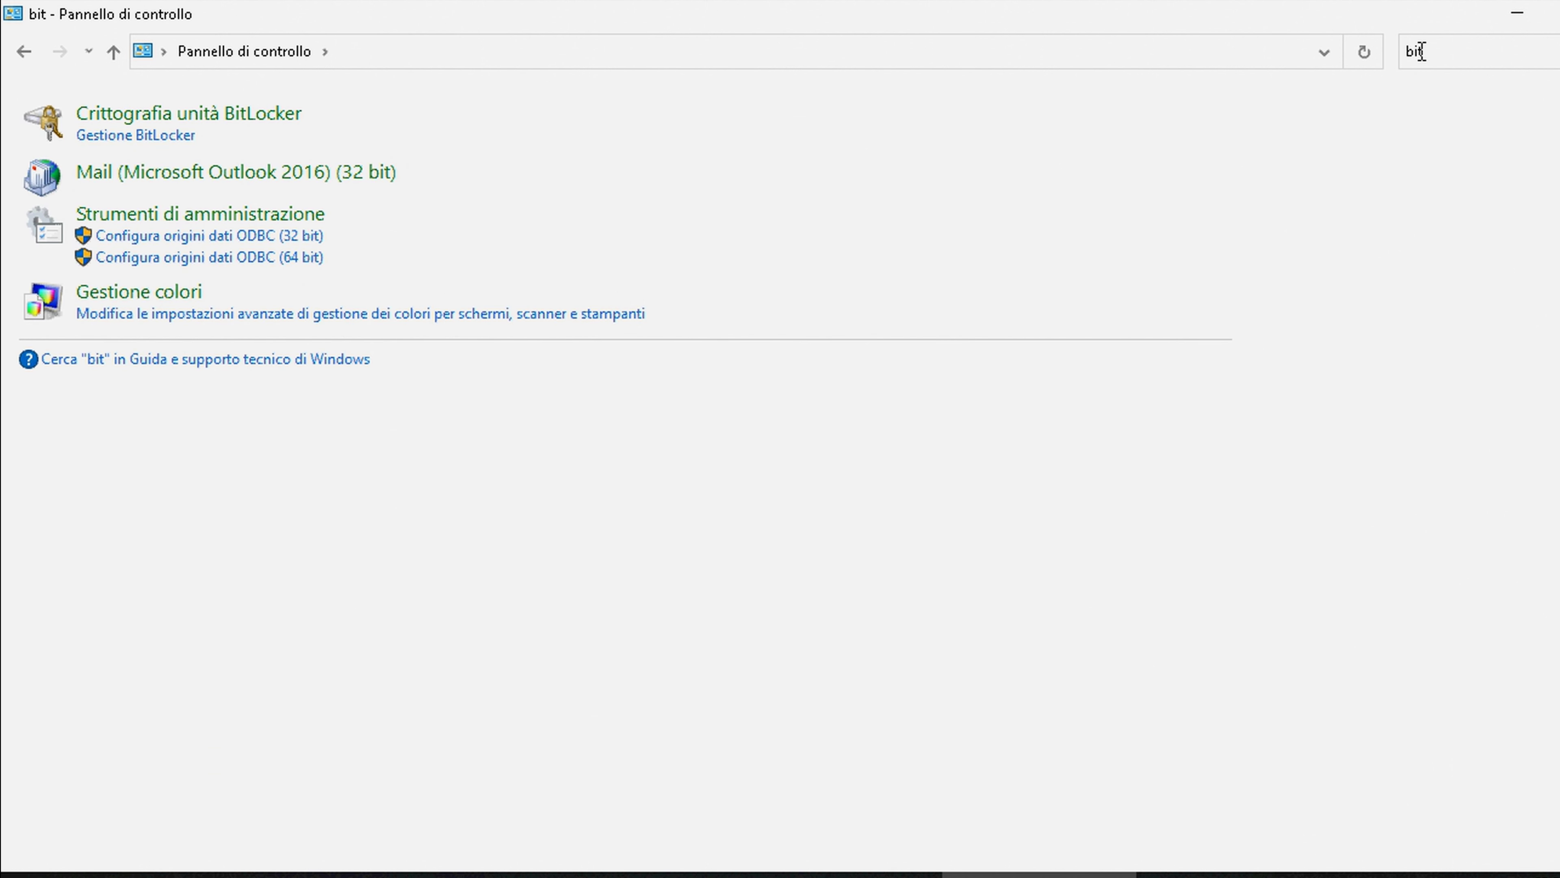
left_click(147, 141)
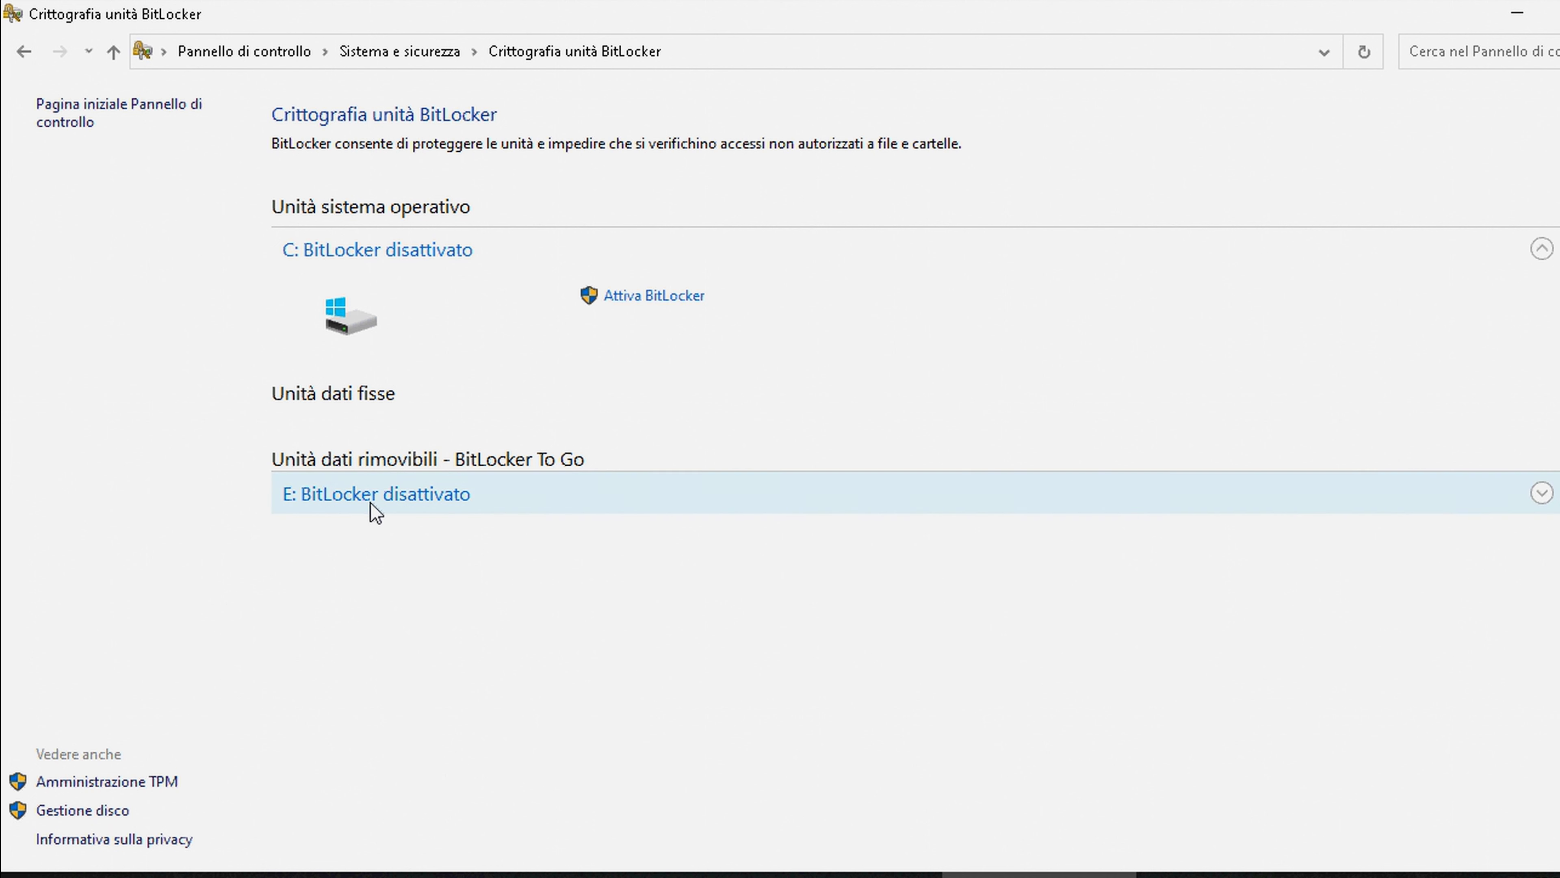
left_click(1542, 493)
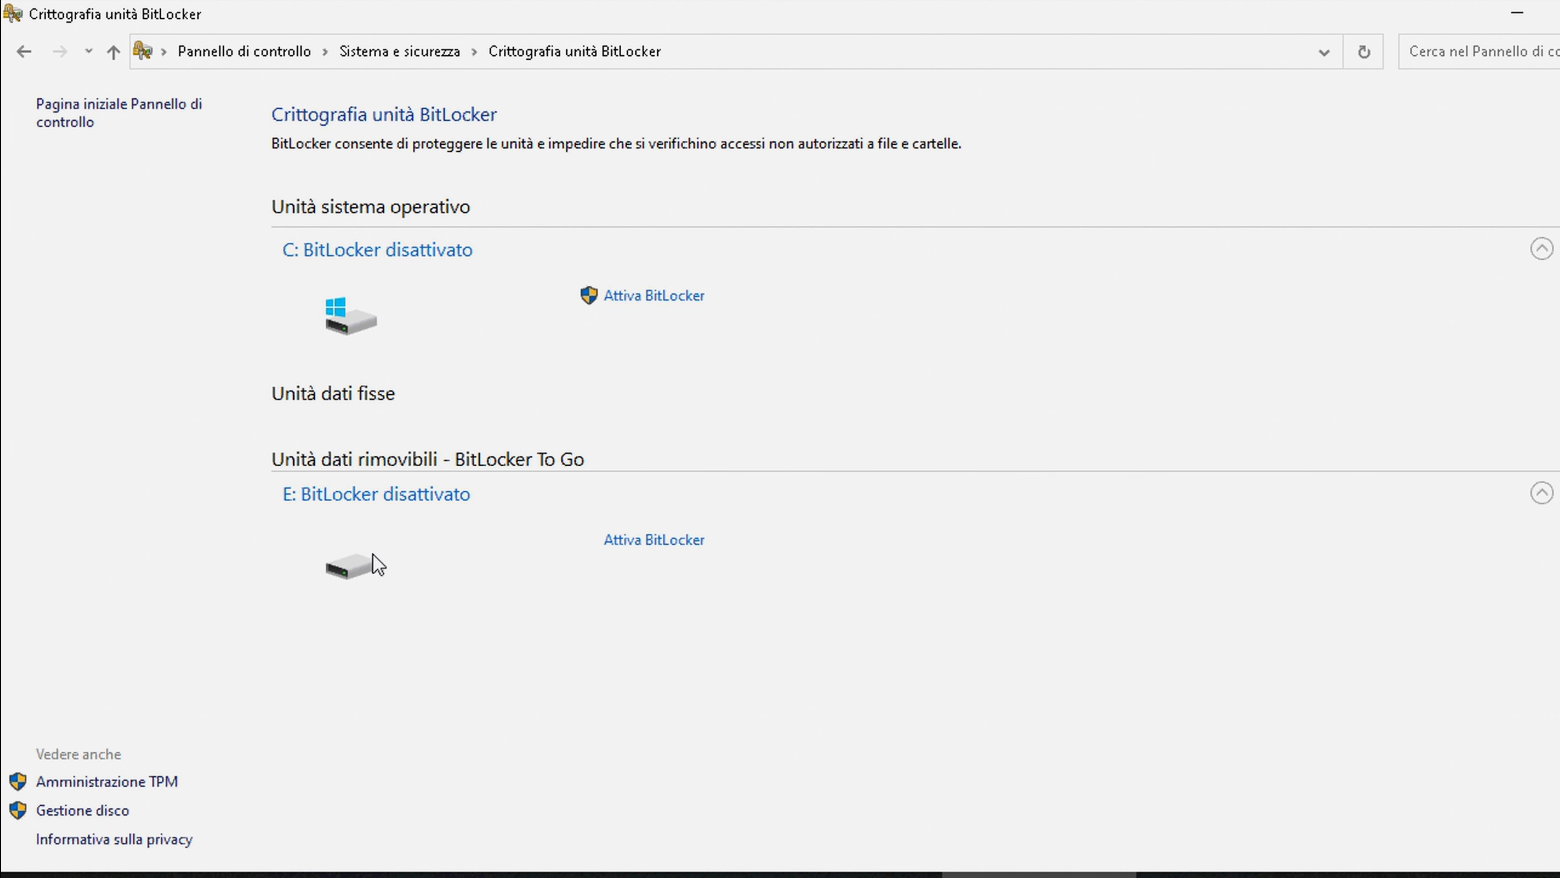
left_click(640, 541)
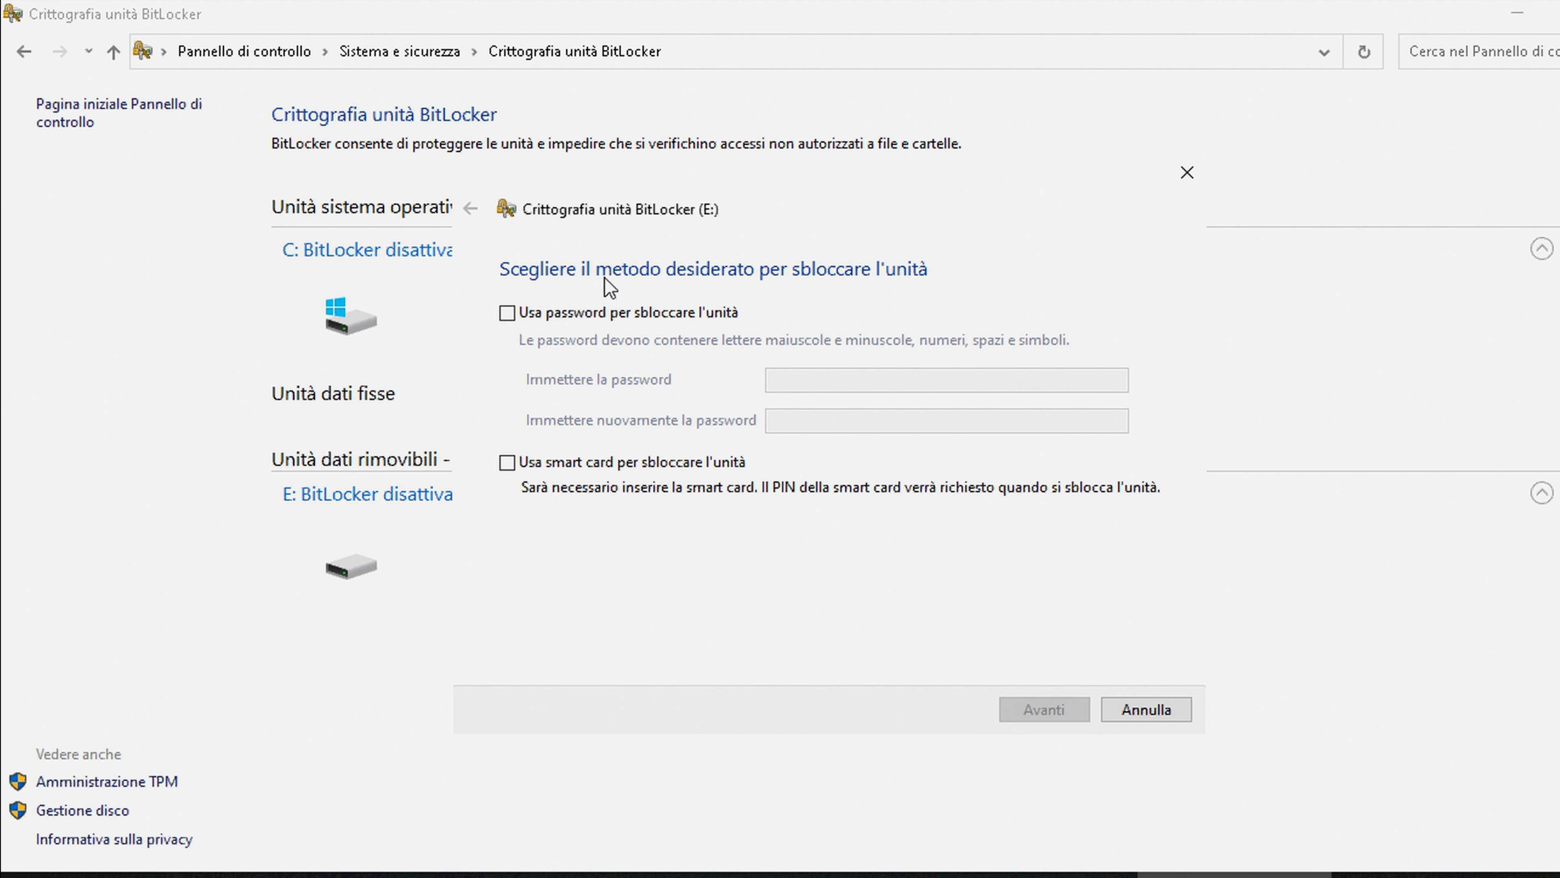
Choose password unlocking for drive E:, enter and confirm the password, leaving smart card unlocking unchecked
left_click(507, 313)
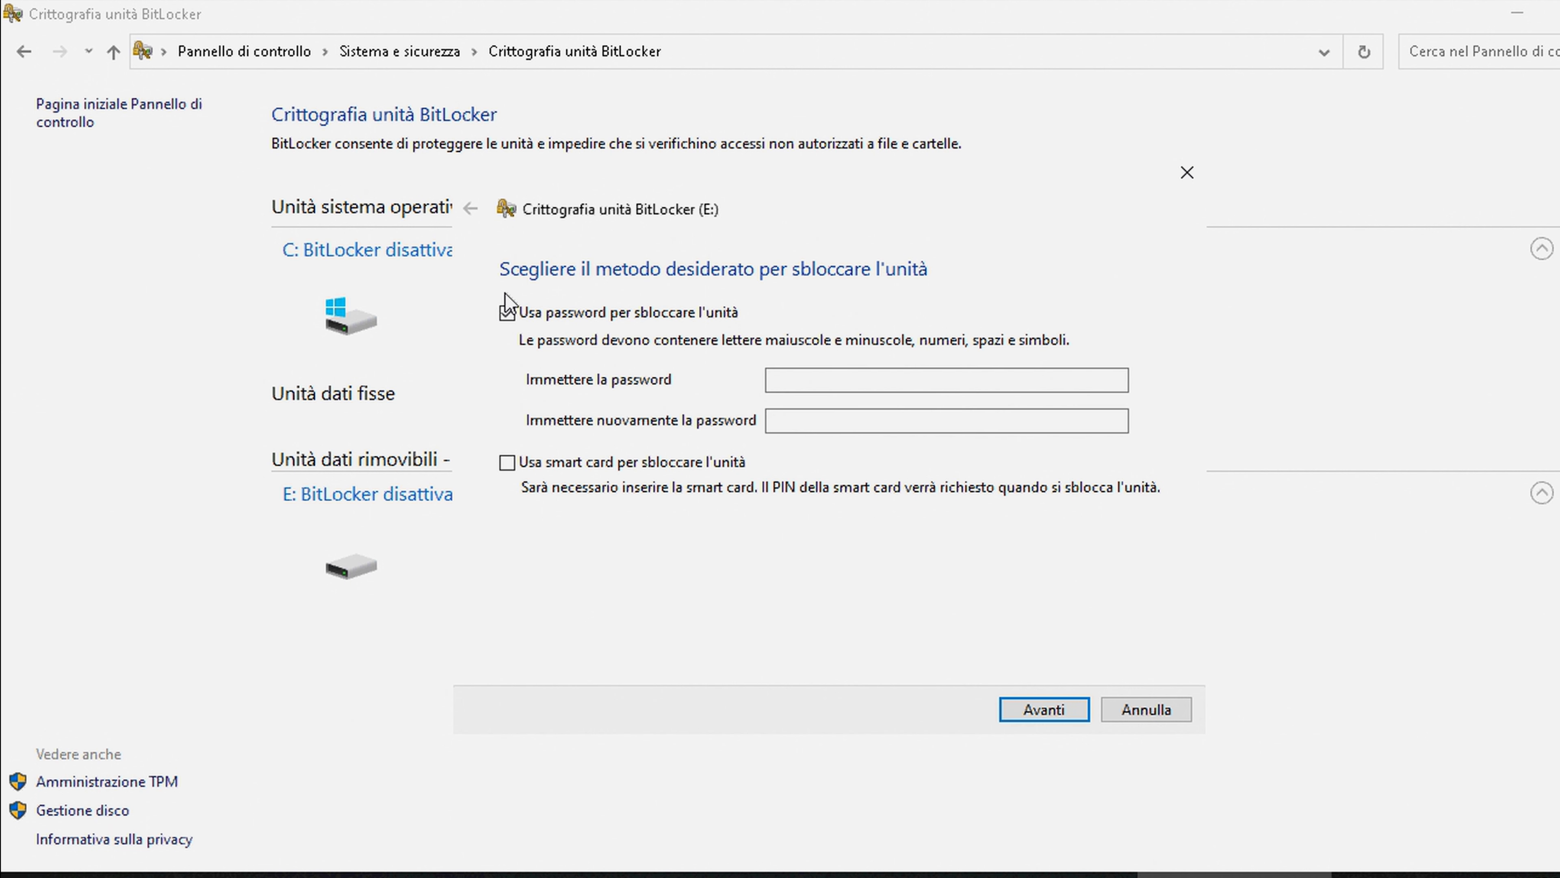
left_click(779, 379)
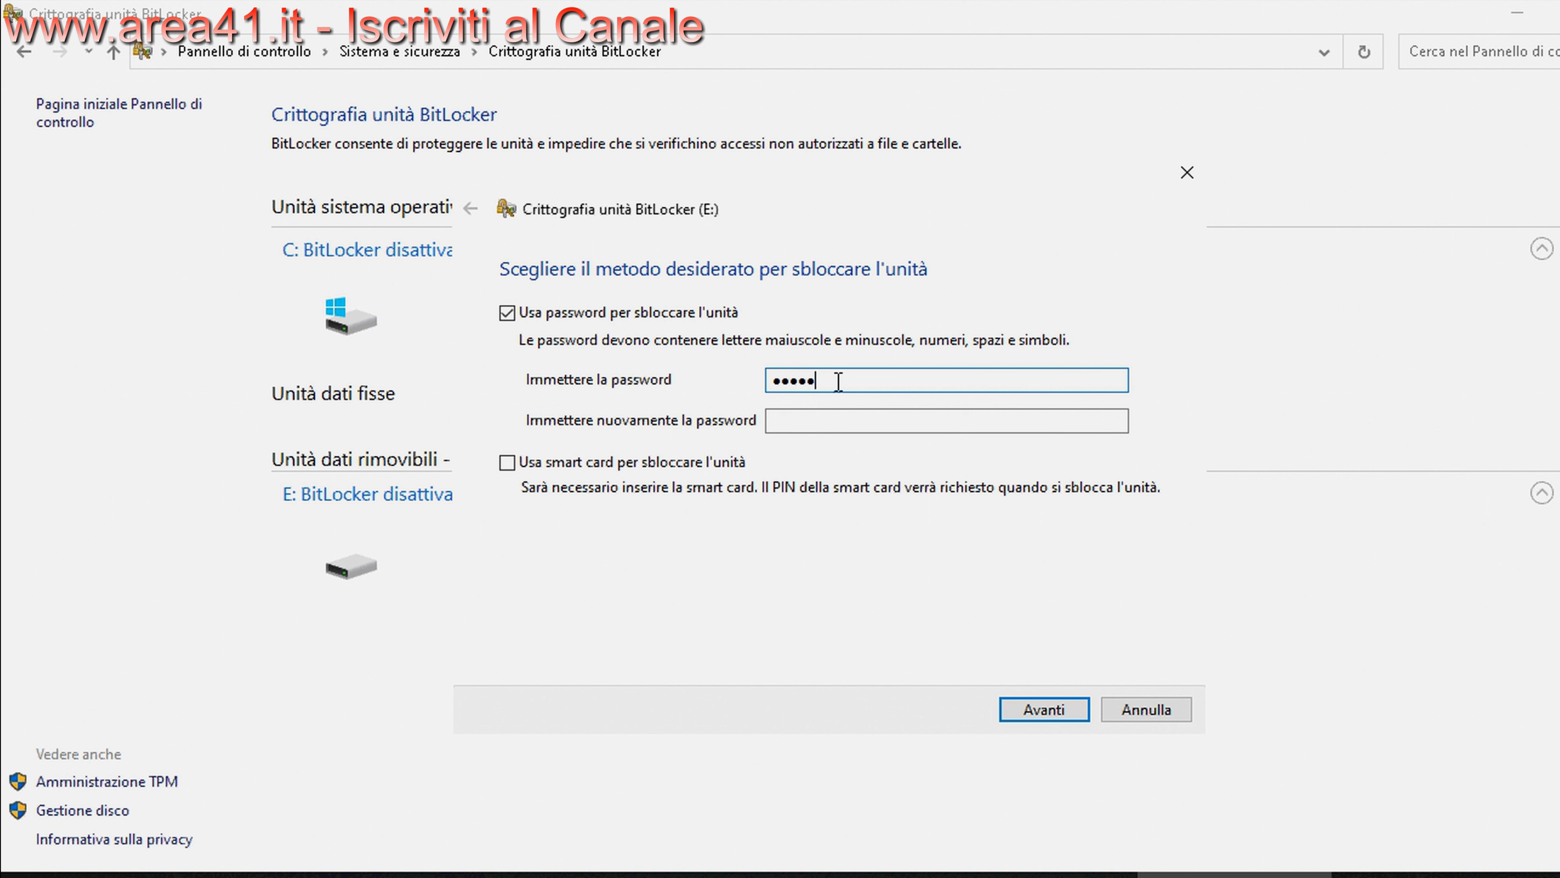
left_click(821, 420)
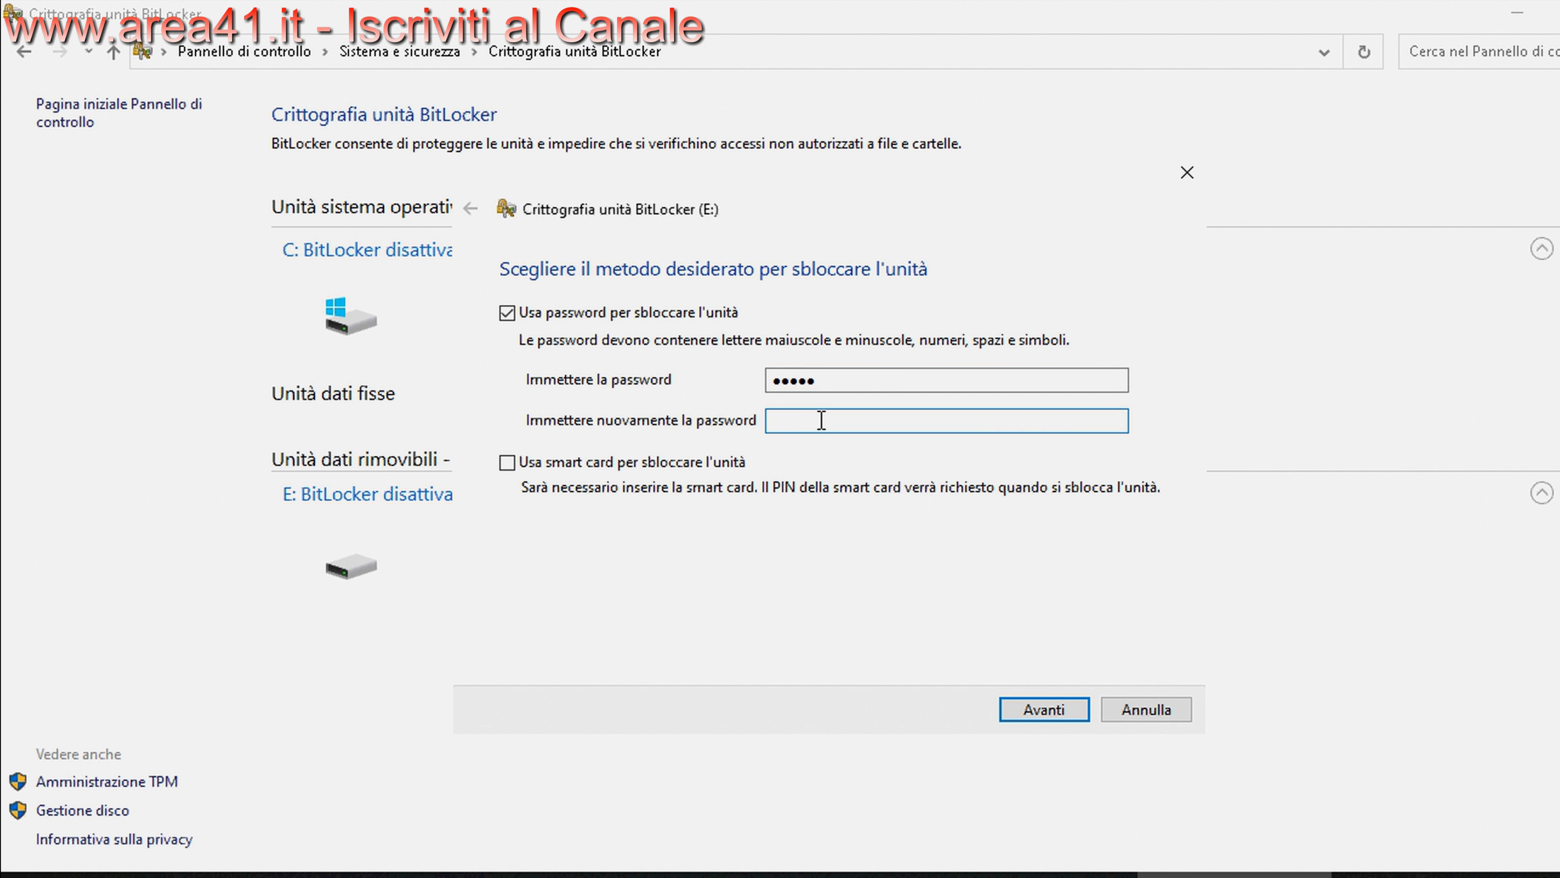
type("*****")
left_click(551, 466)
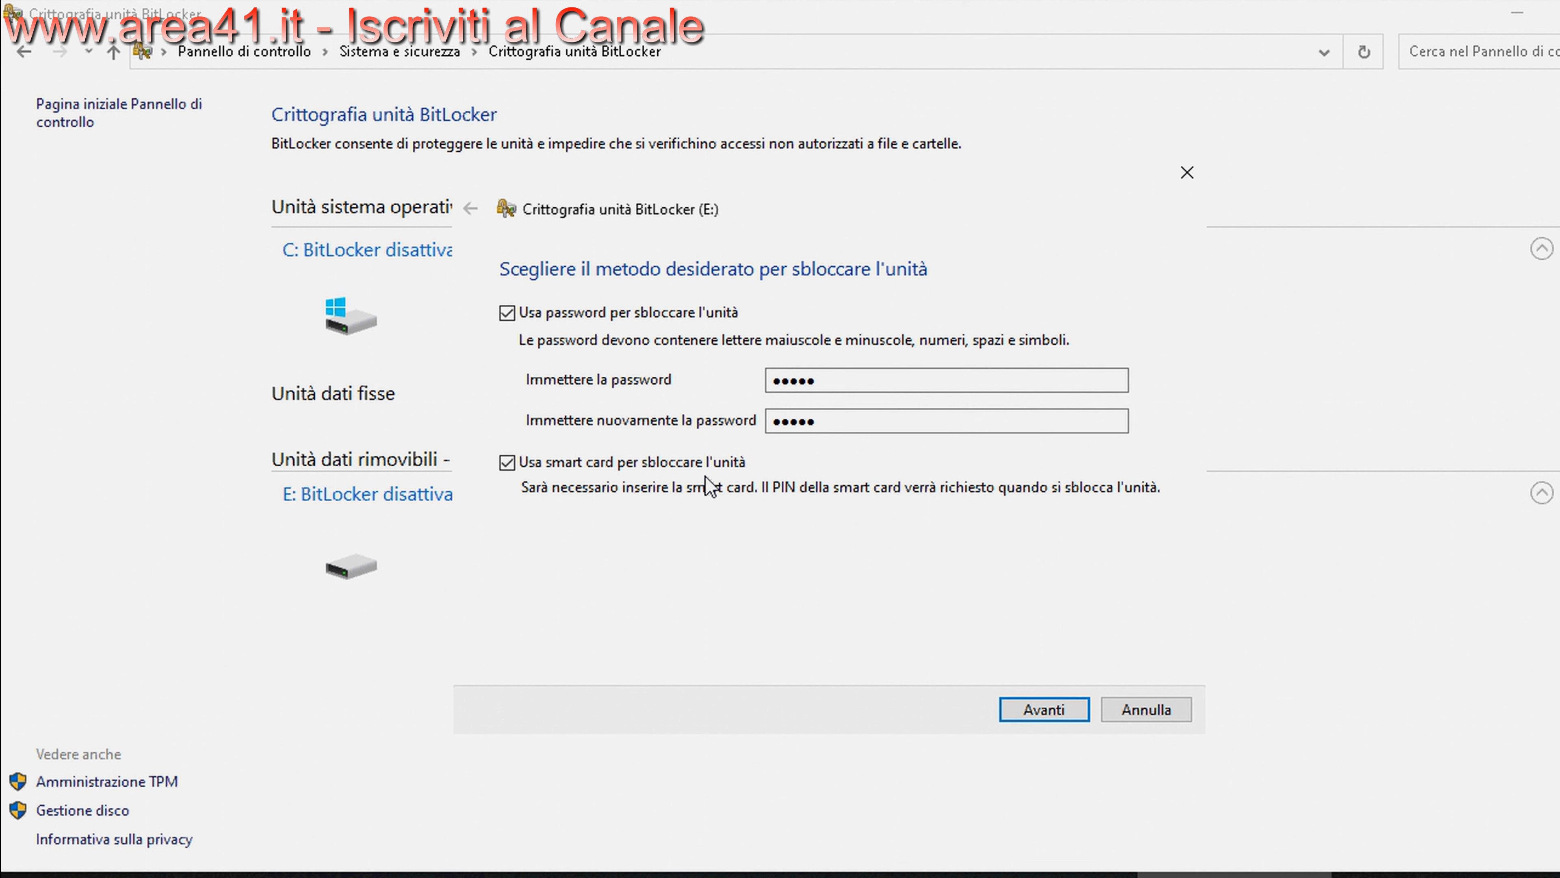
left_click(528, 466)
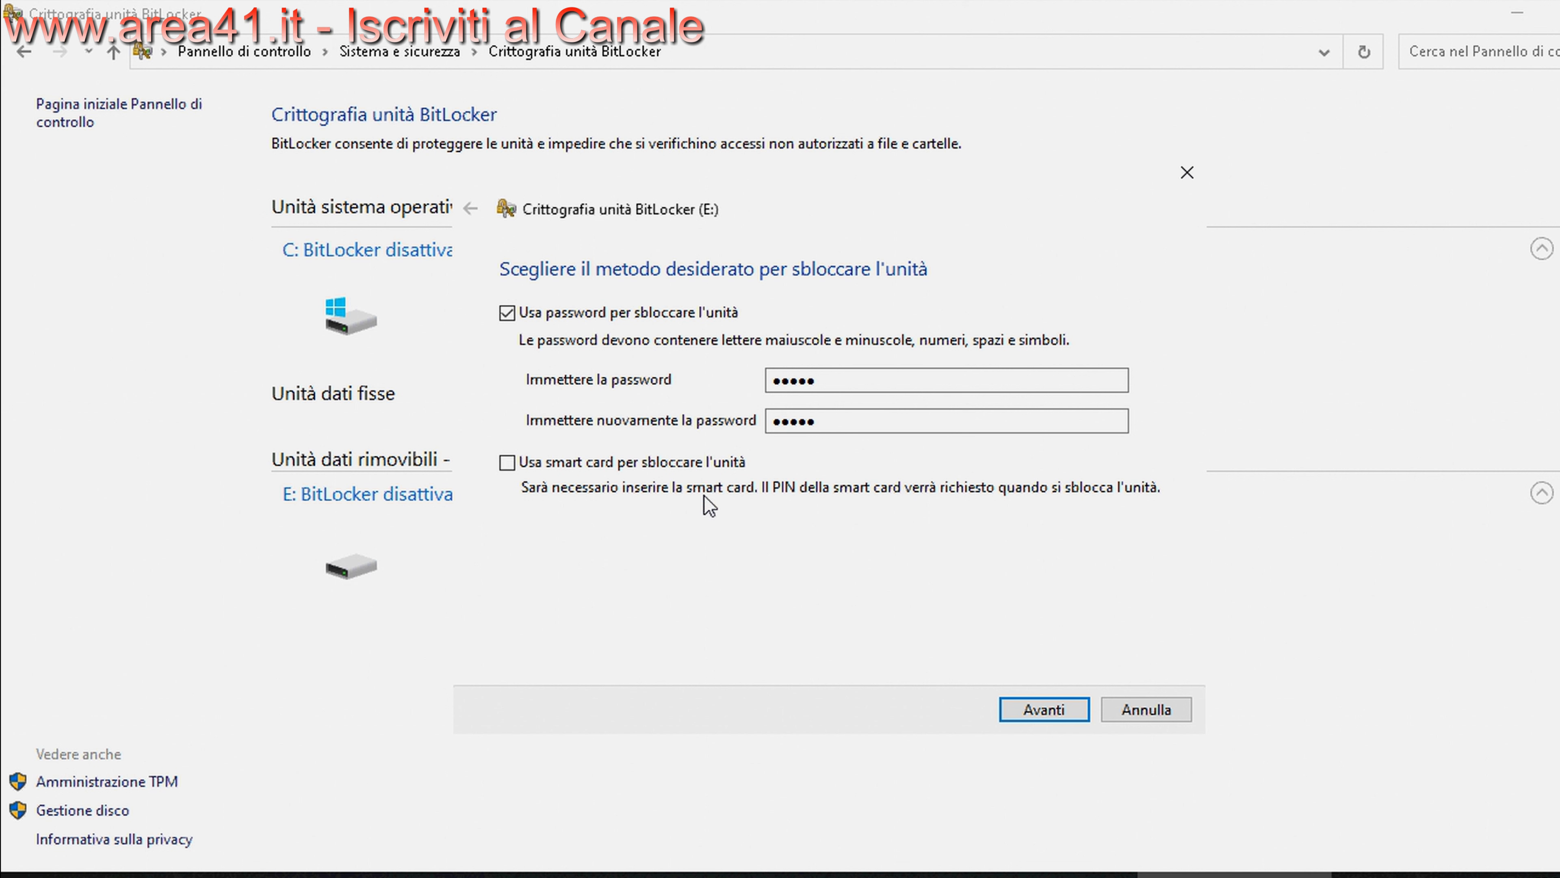
Replace both password fields with a one-character password, which is rejected as too short
left_click(1052, 711)
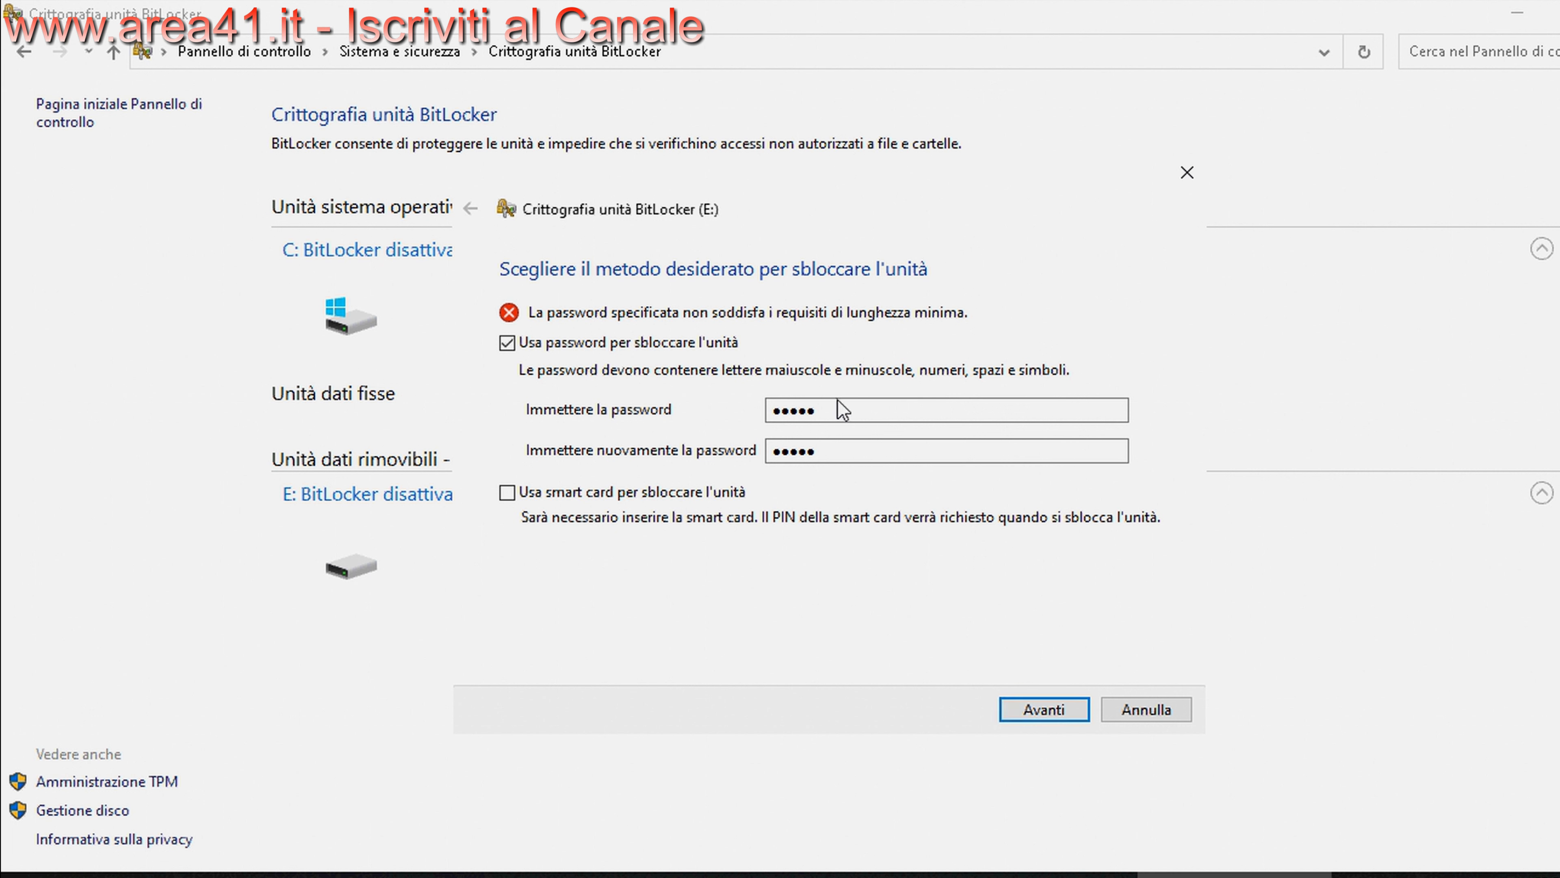
double_click(866, 410)
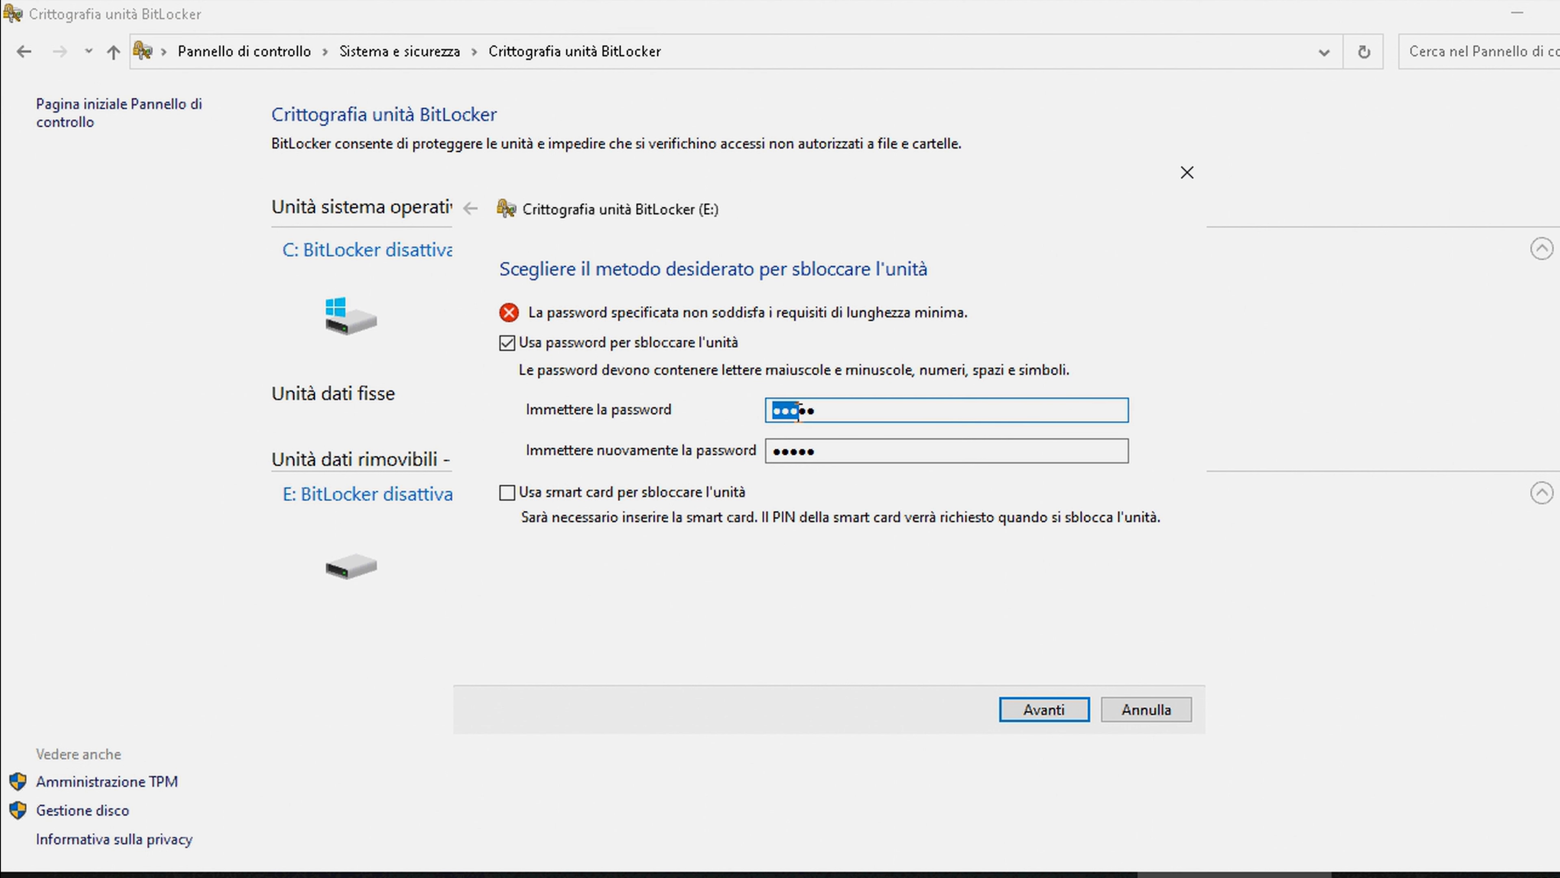
type("a")
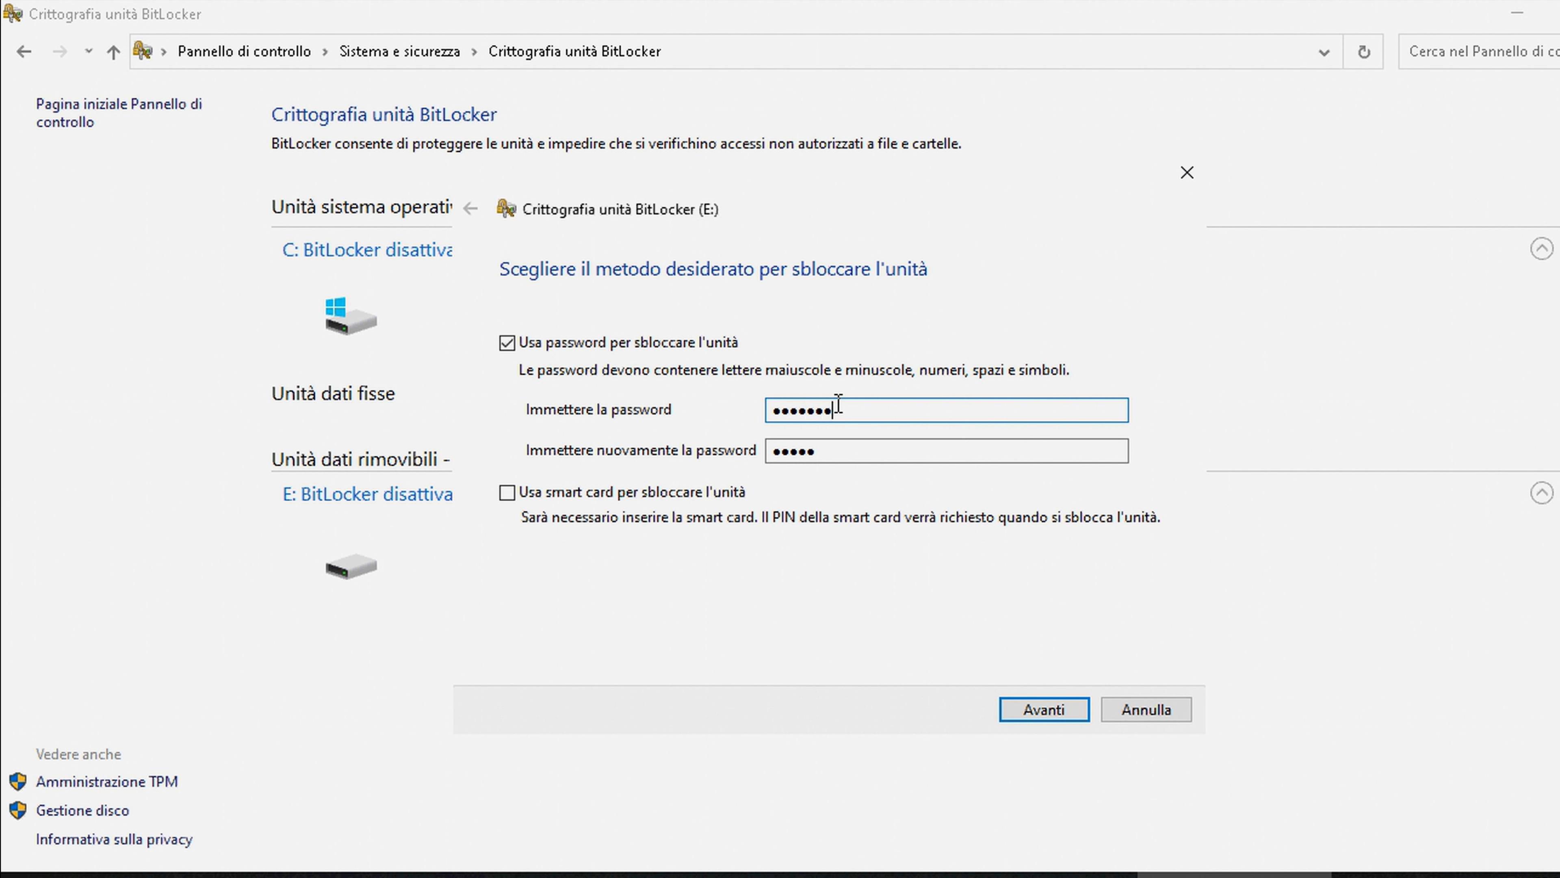
double_click(827, 450)
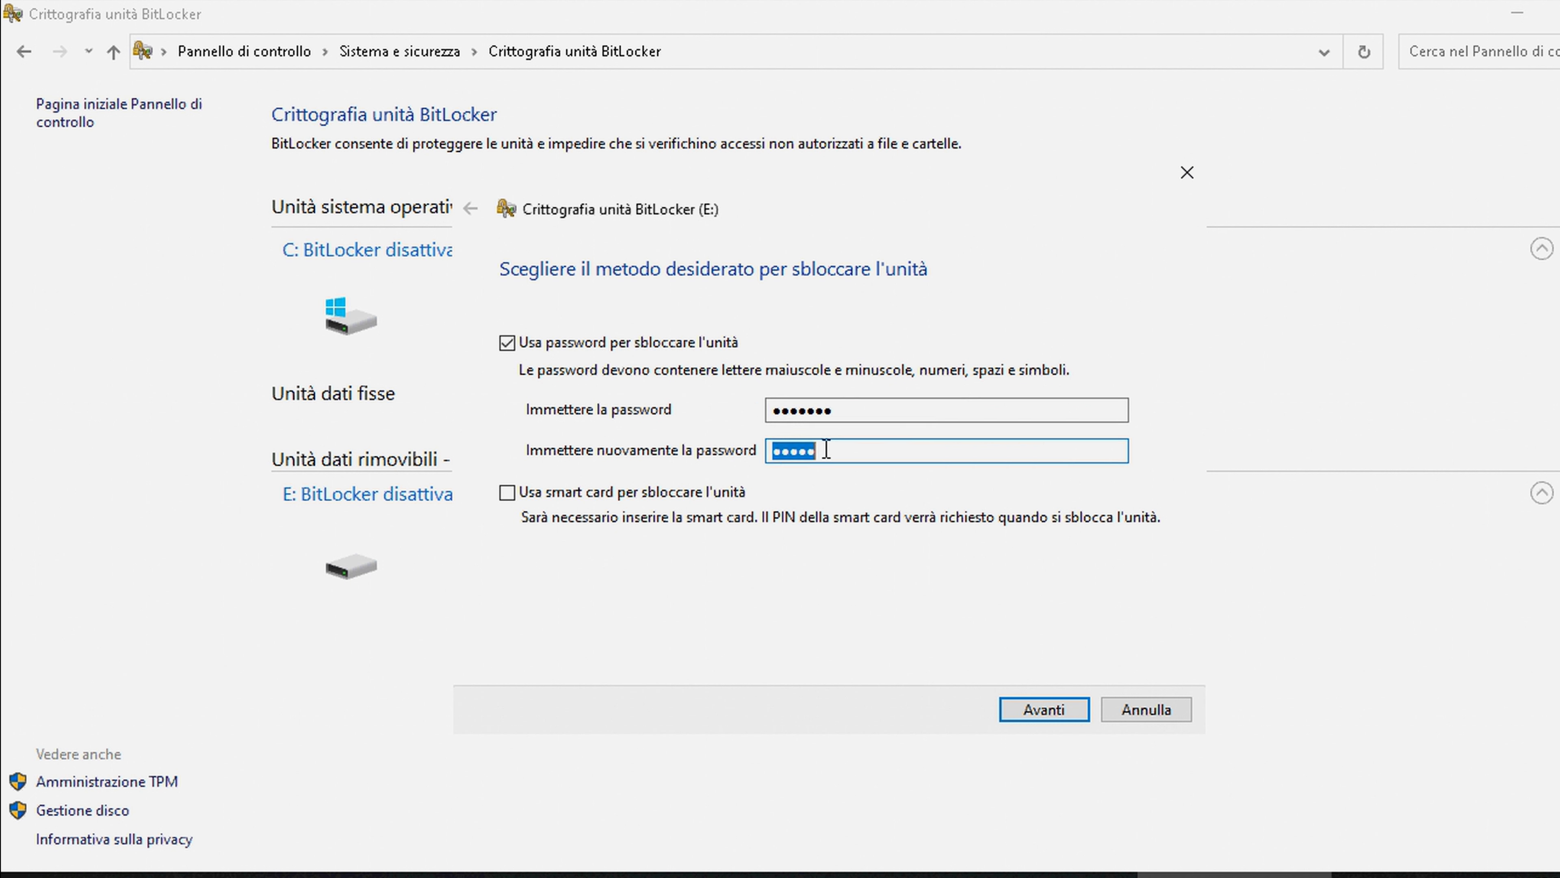
type("a")
left_click(1046, 704)
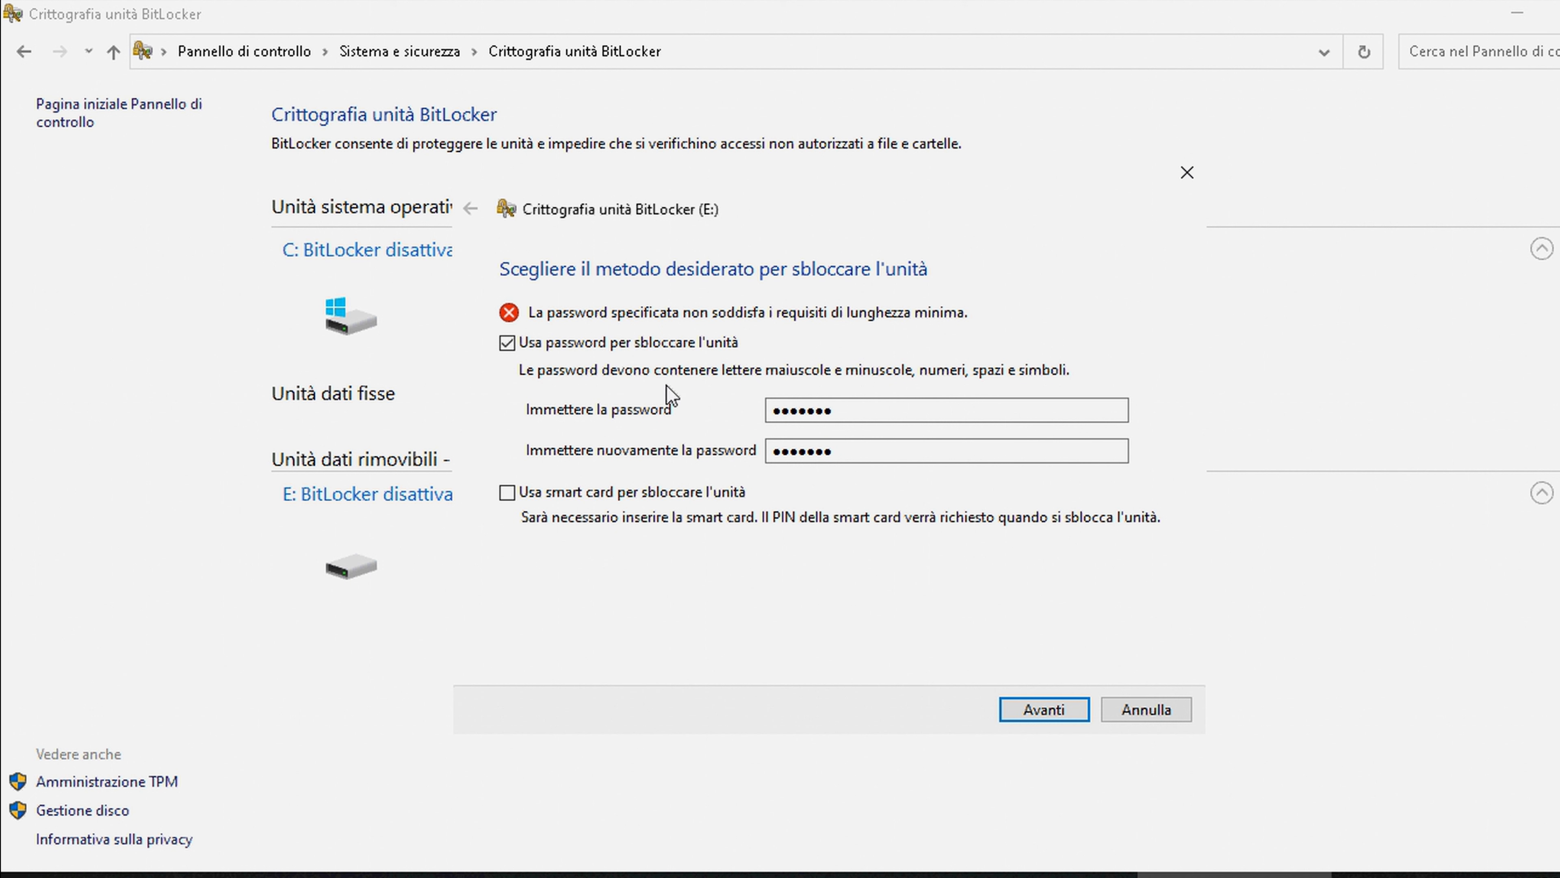
Enter a longer seven-character password in both fields and continue to the recovery key backup
double_click(880, 406)
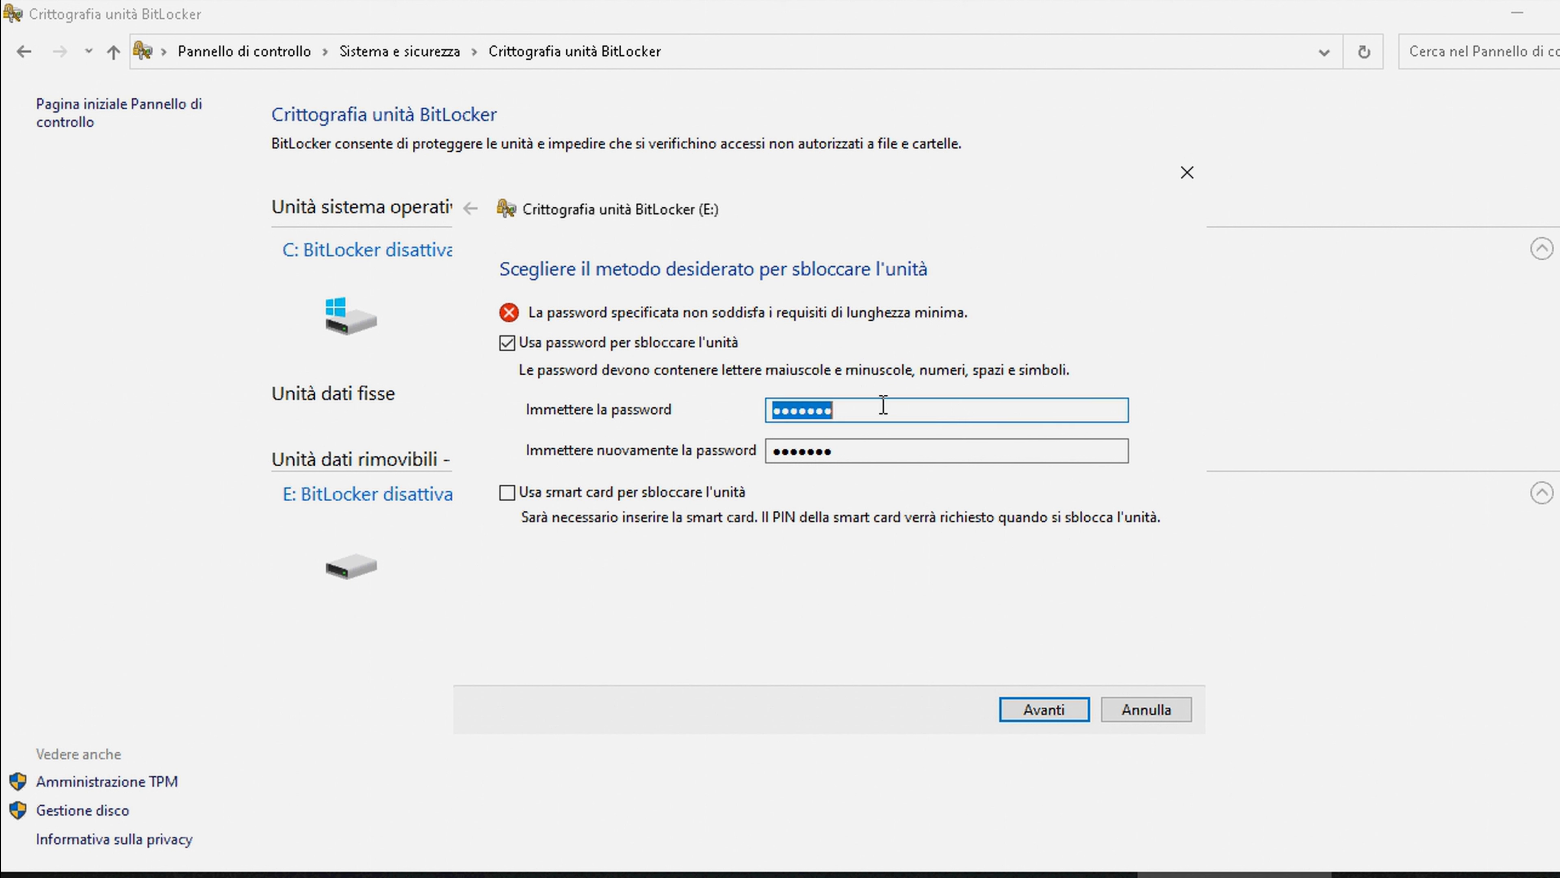
type("abcdefg")
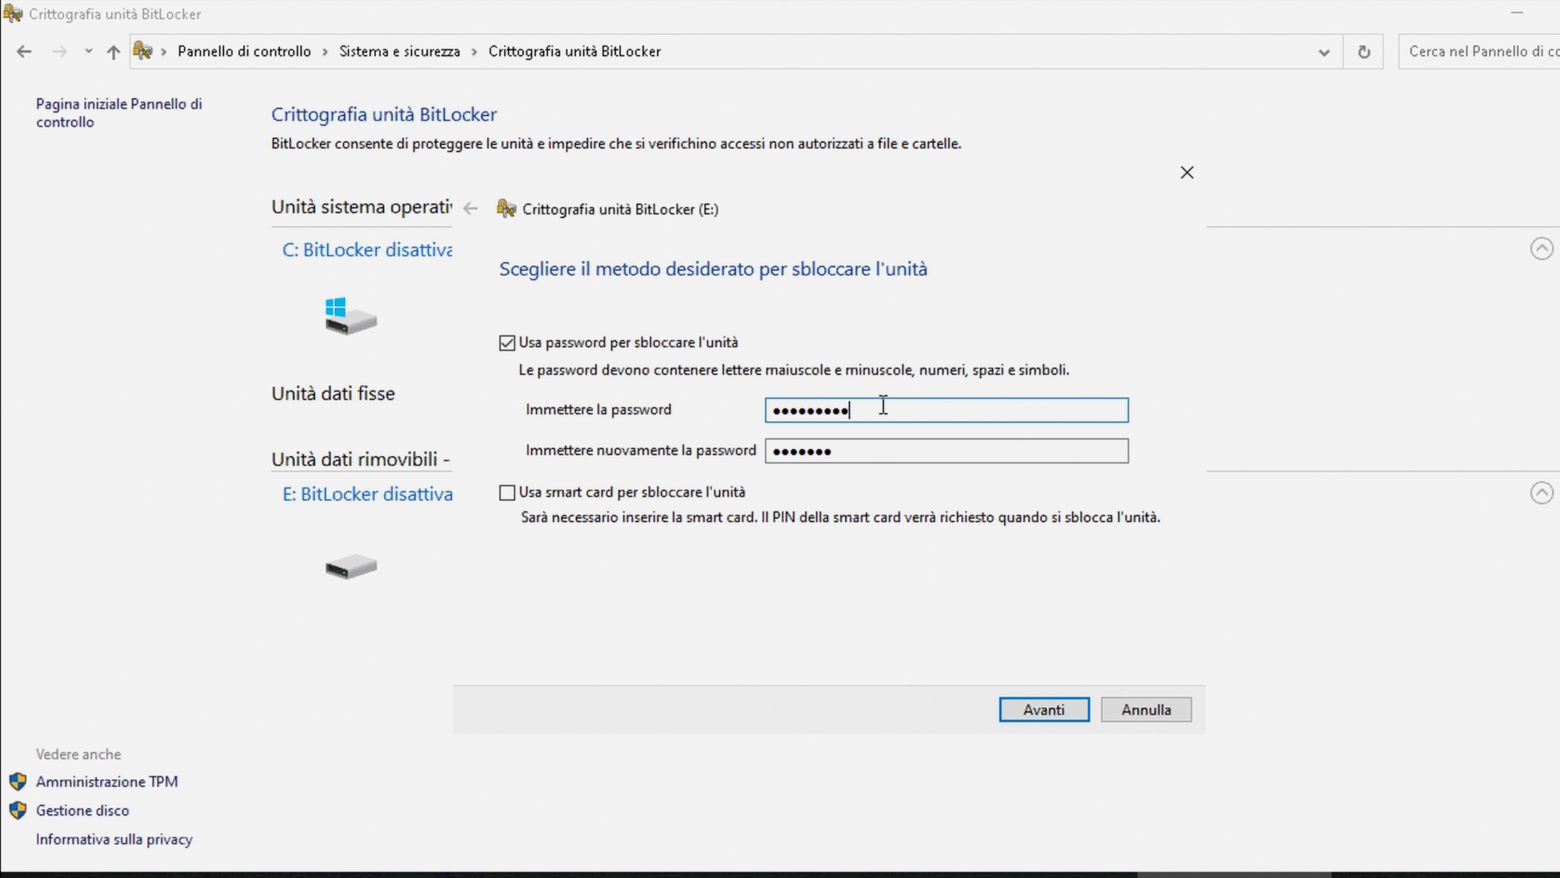
key("Tab")
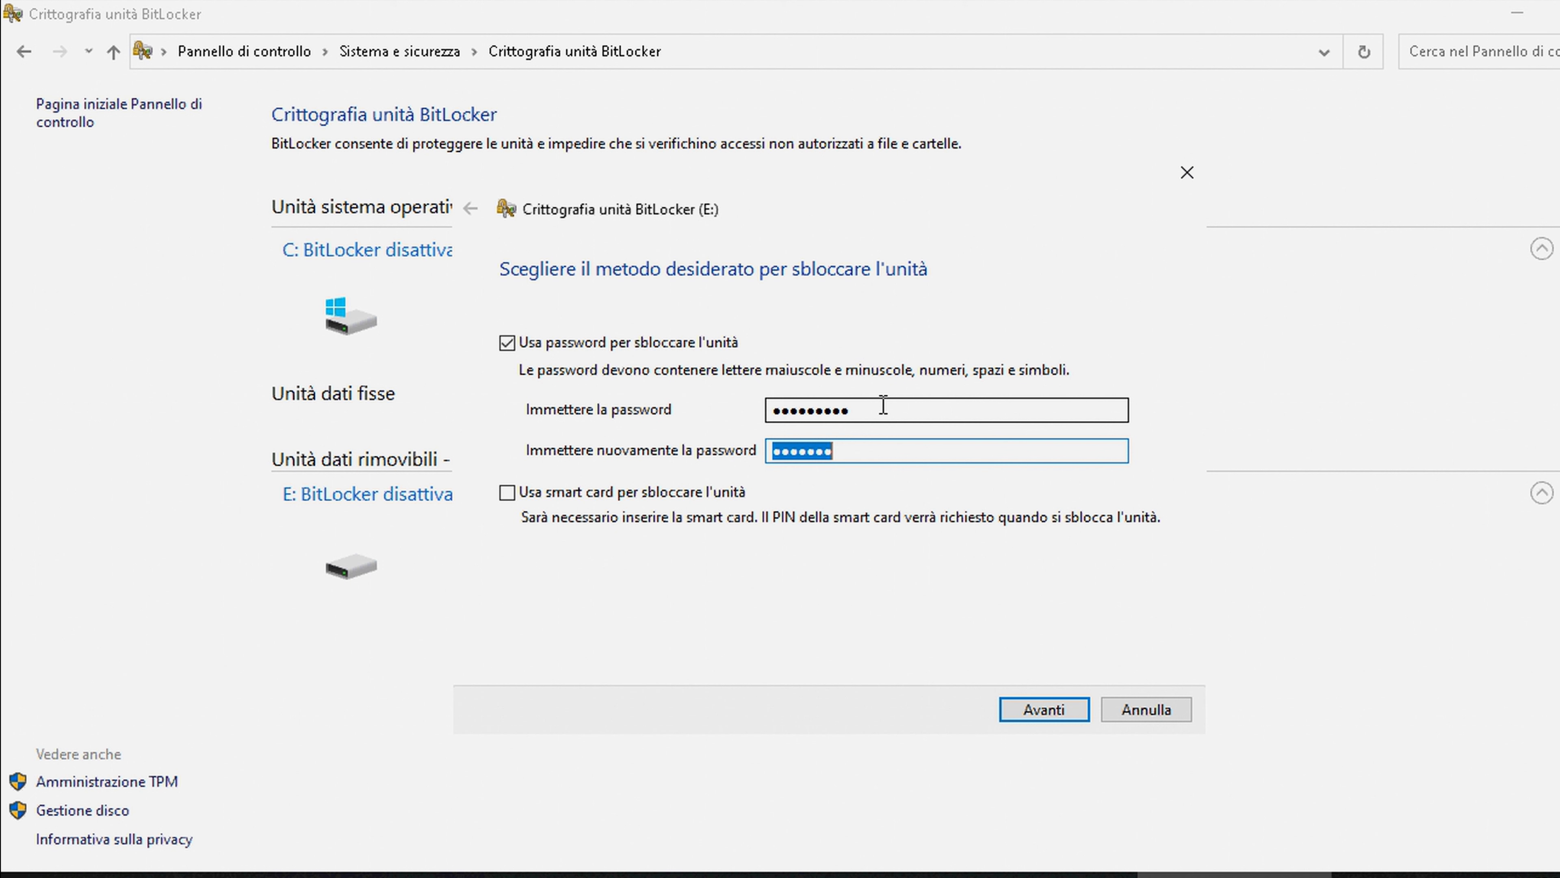
type("abcdefg")
left_click(1066, 707)
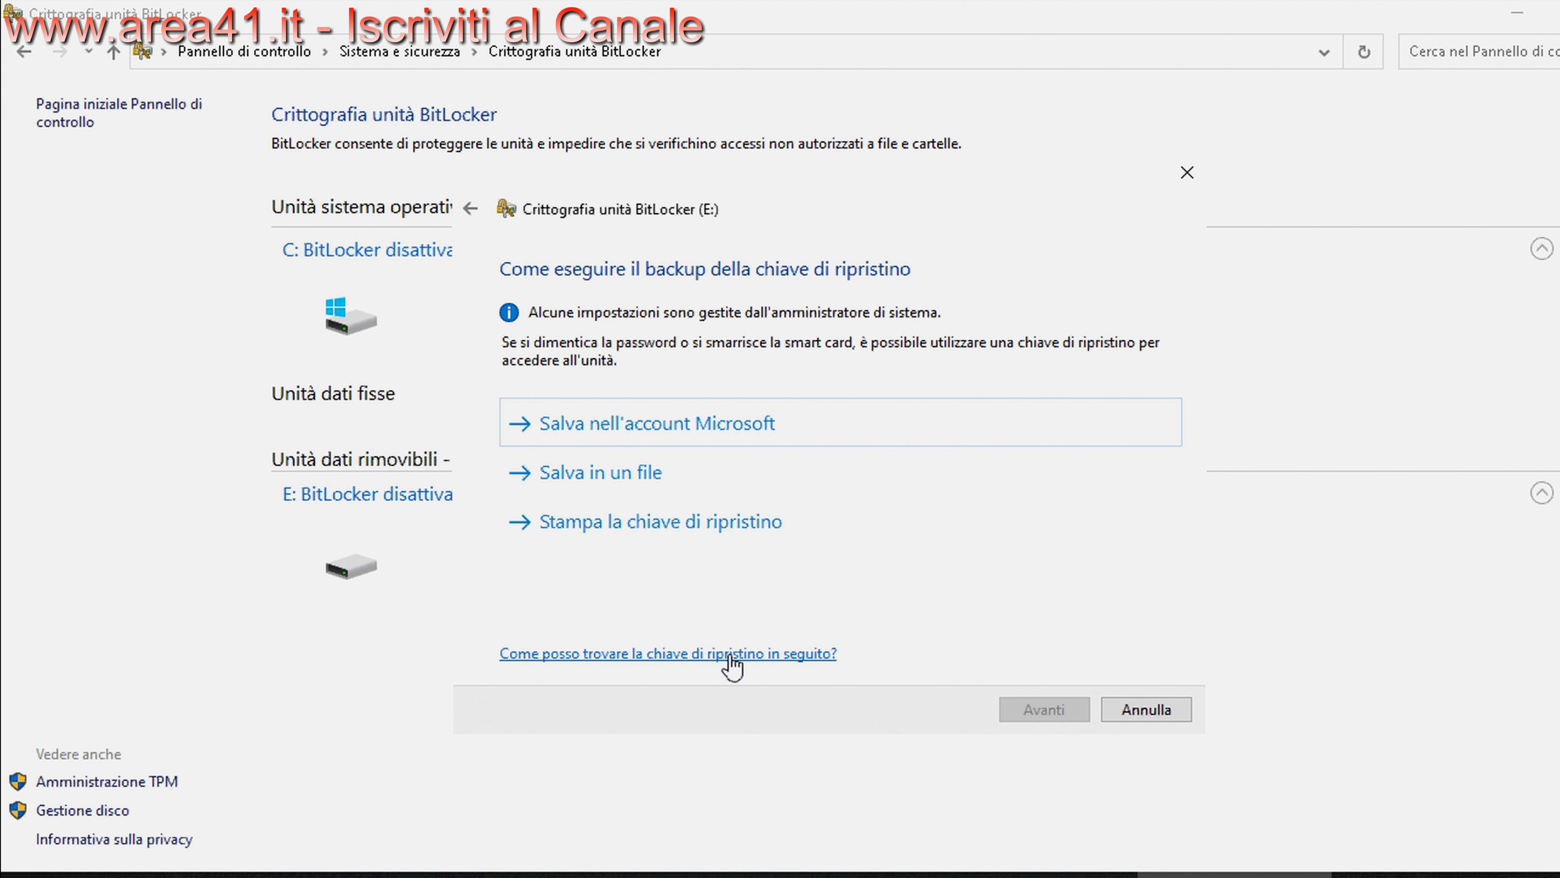
left_click(713, 654)
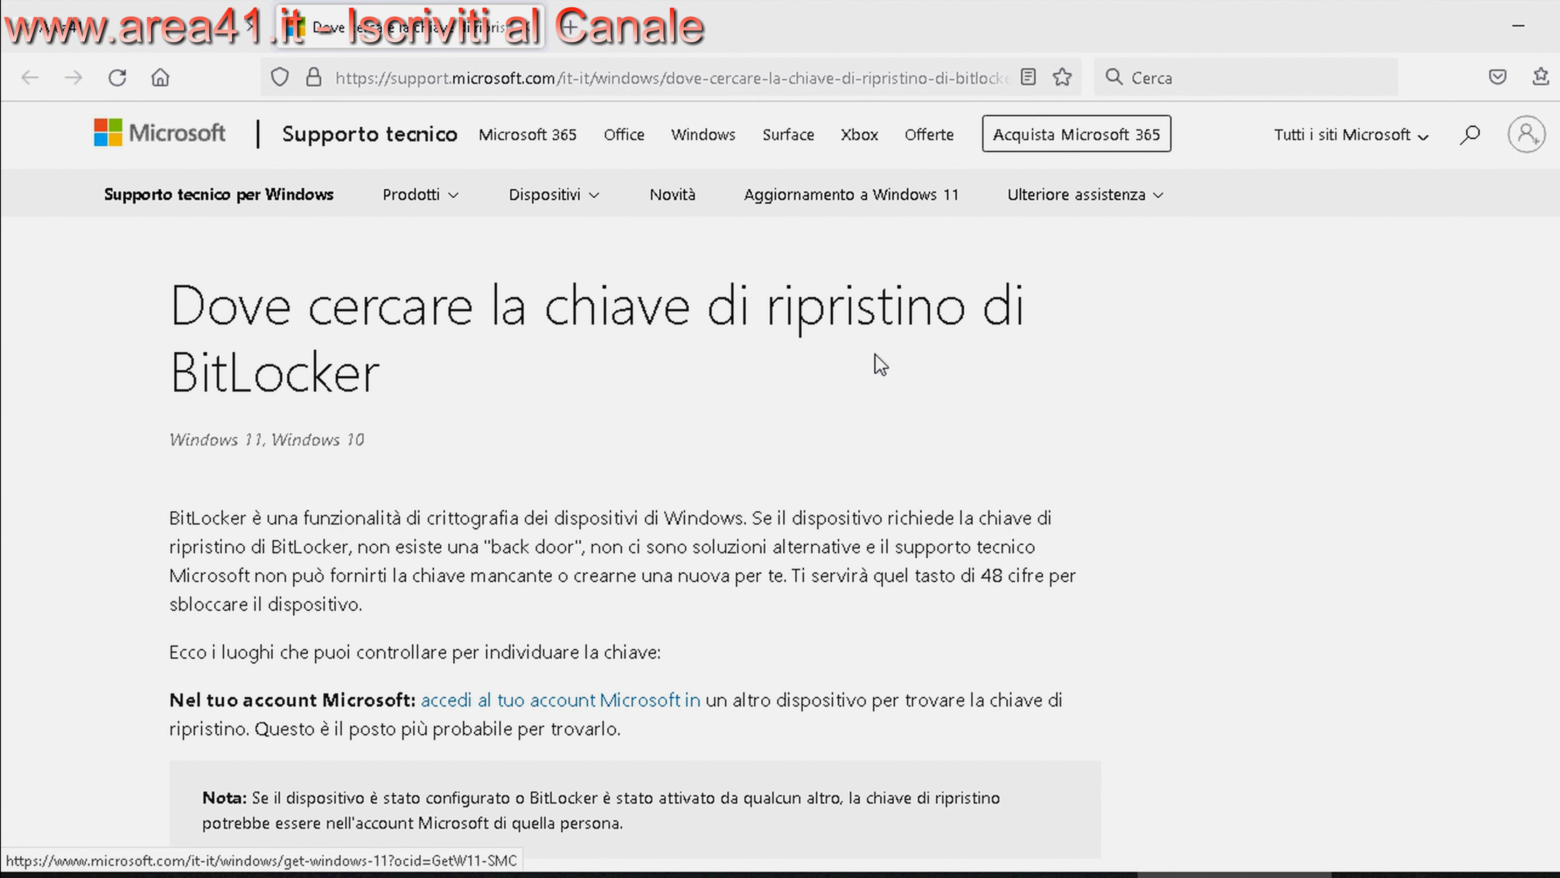
Read through Microsoft's recovery key help page, close its tab, and return to the BitLocker wizard
scroll(489, 592, "down", 5)
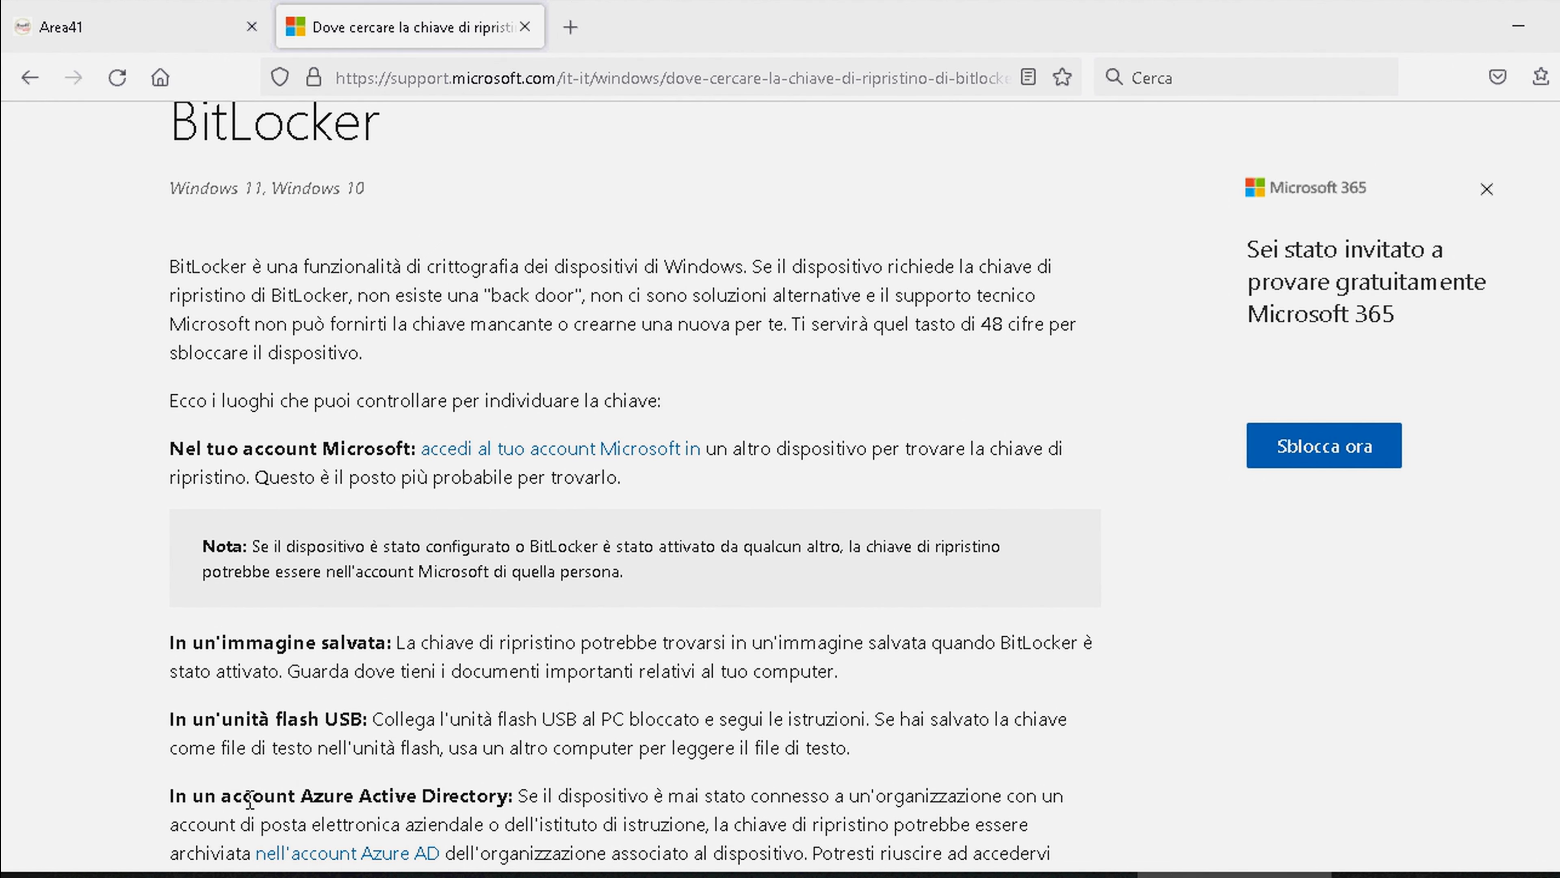
scroll(238, 799, "down", 5)
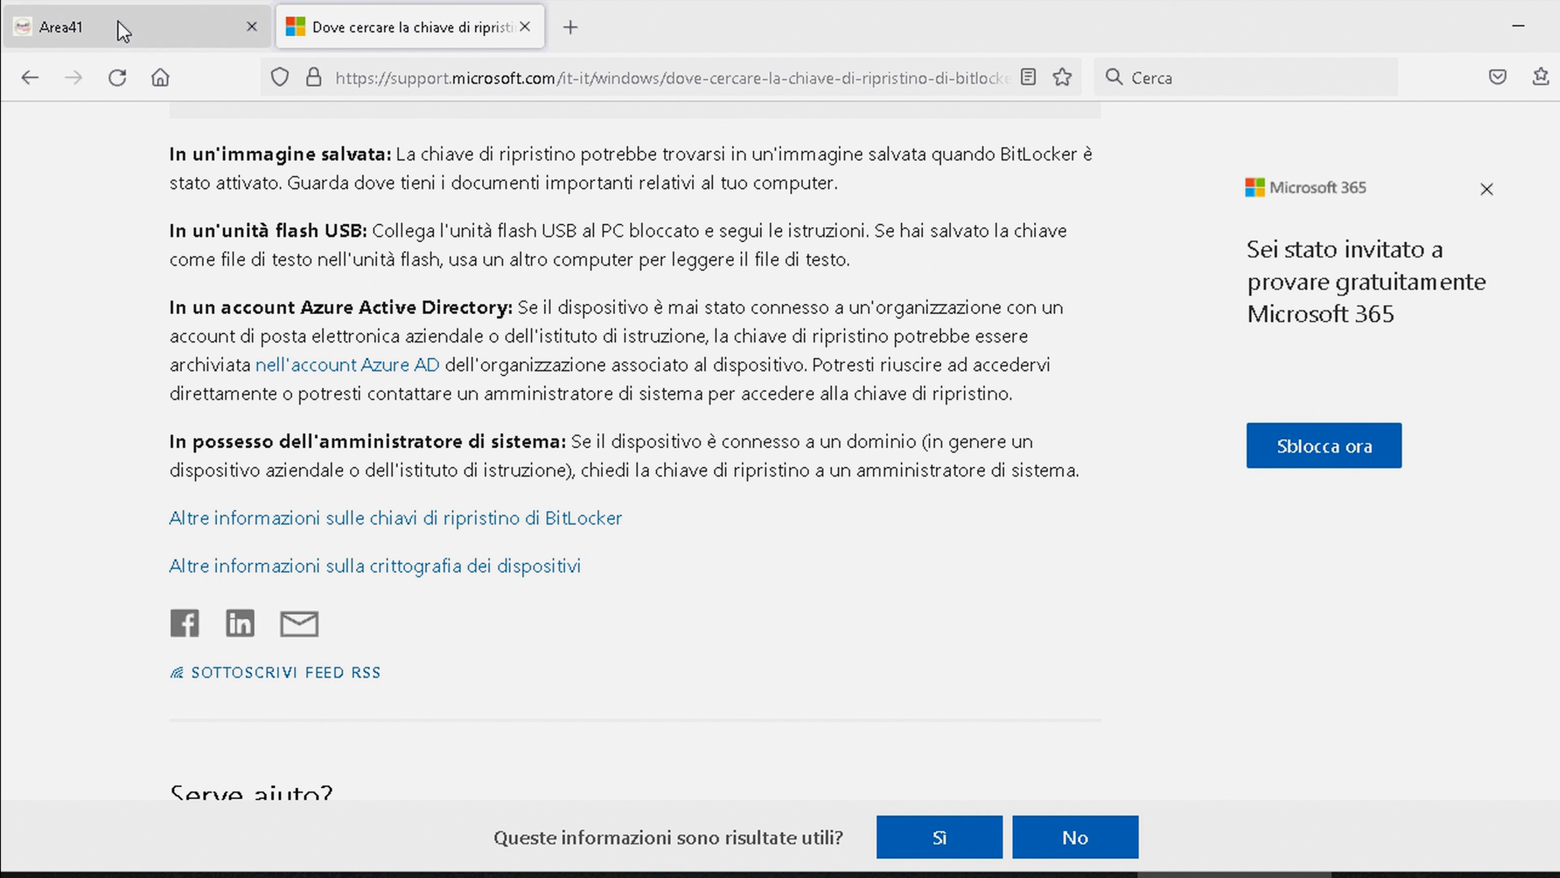
left_click(525, 27)
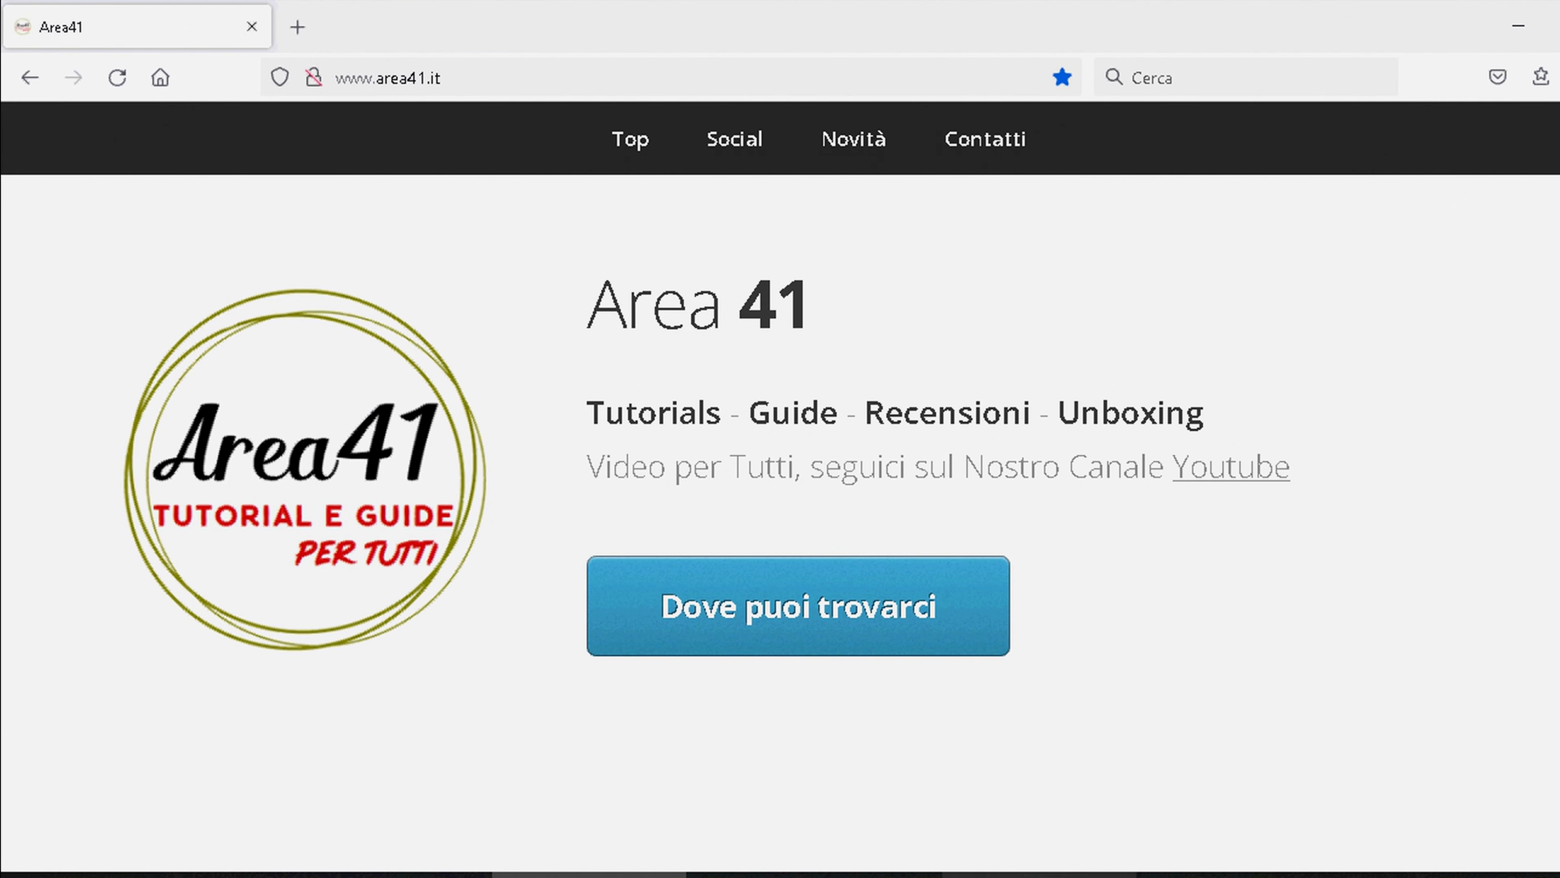
left_click(1044, 875)
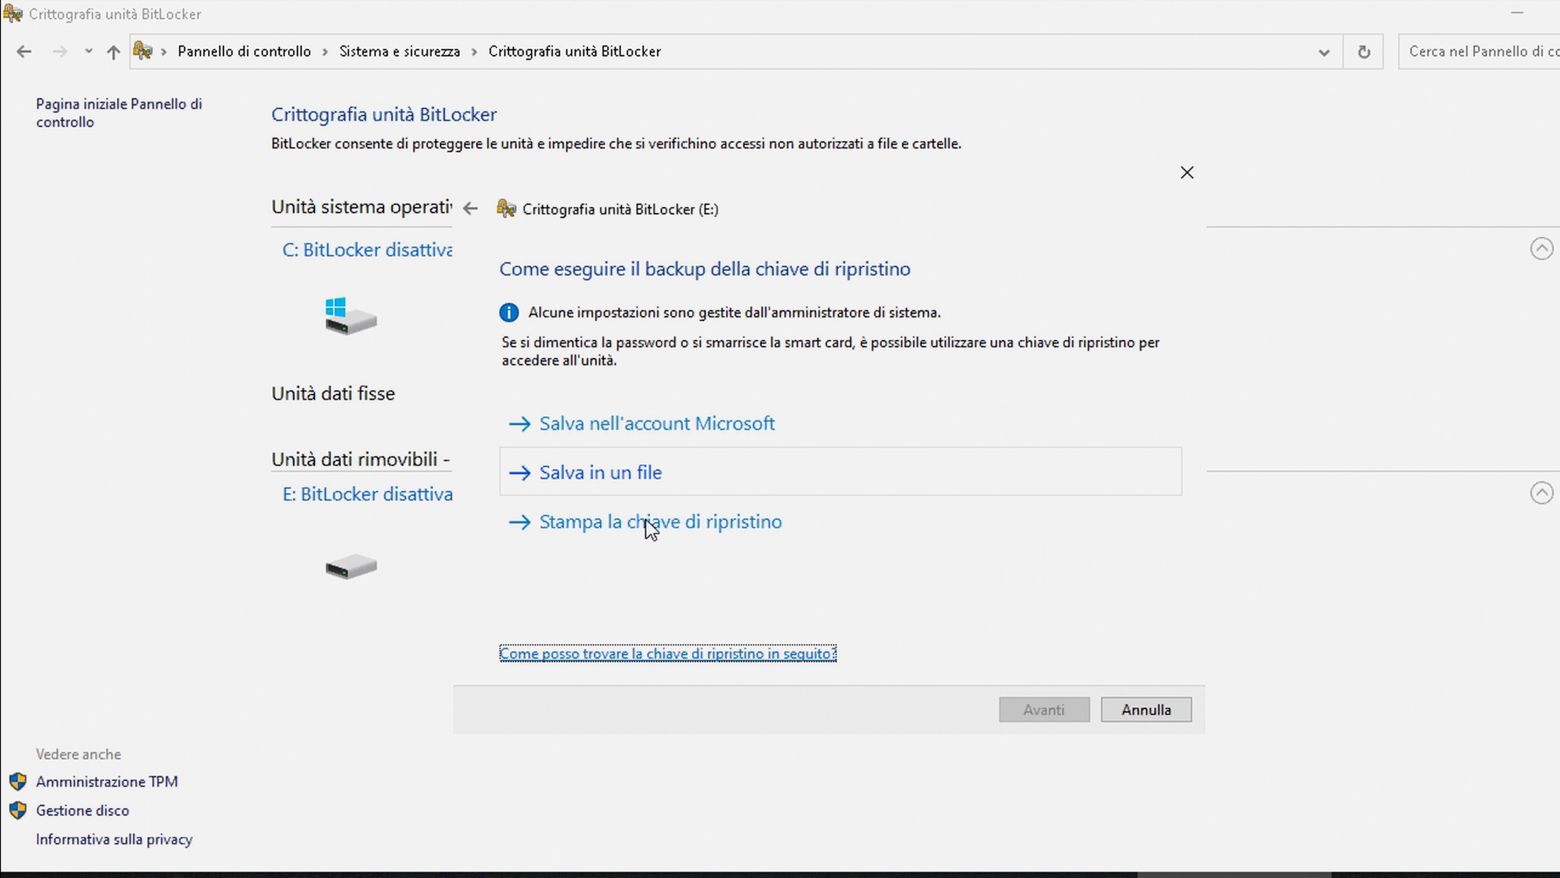
Save the recovery key as a text file in Documenti under the suggested name
left_click(653, 483)
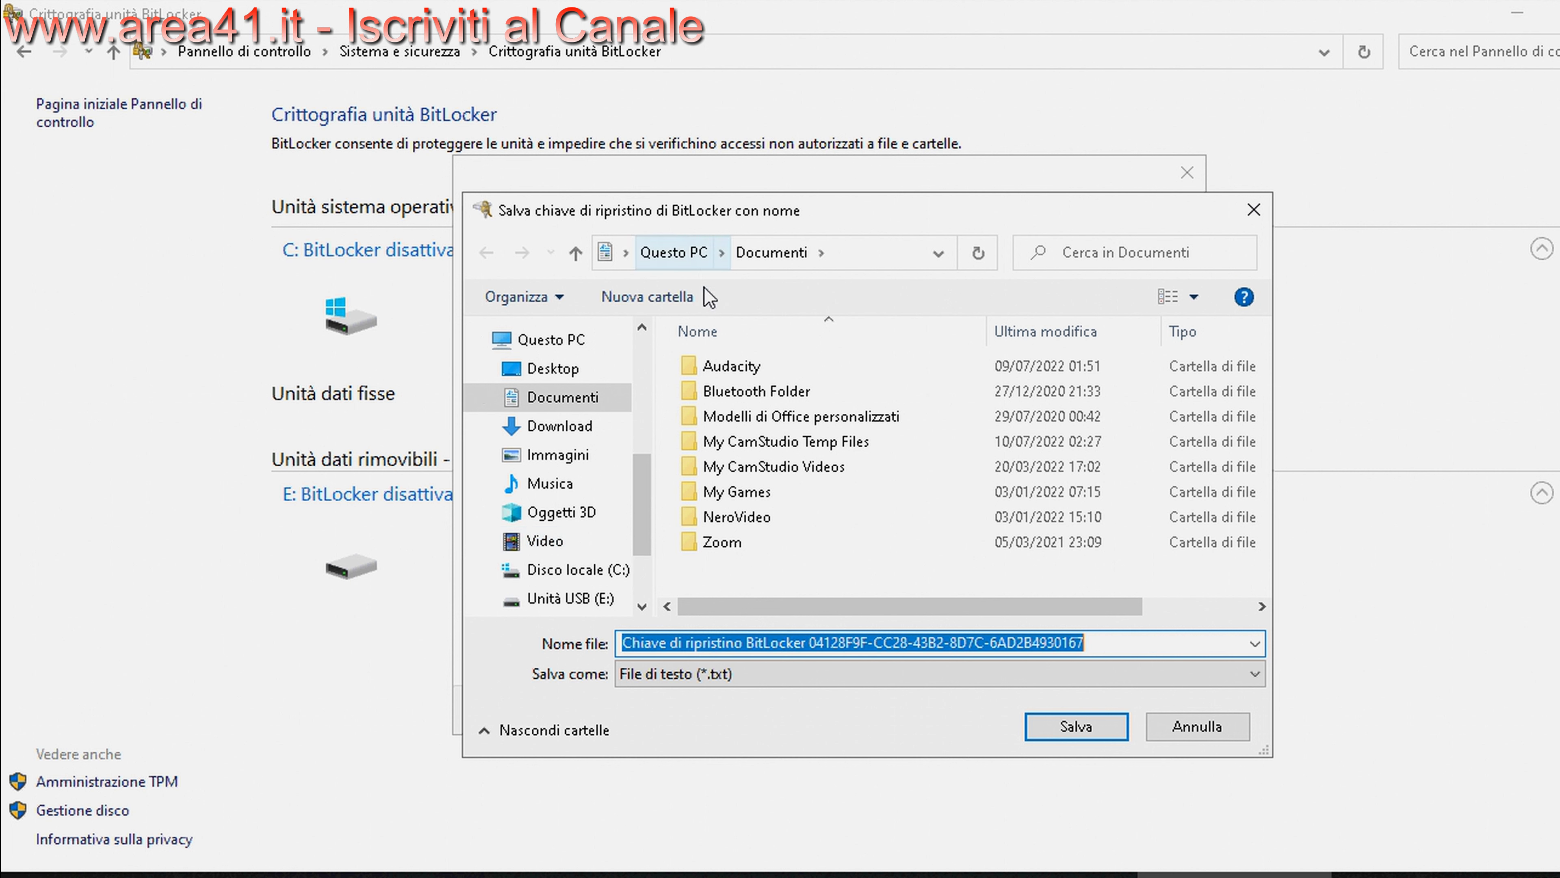
left_click(1088, 727)
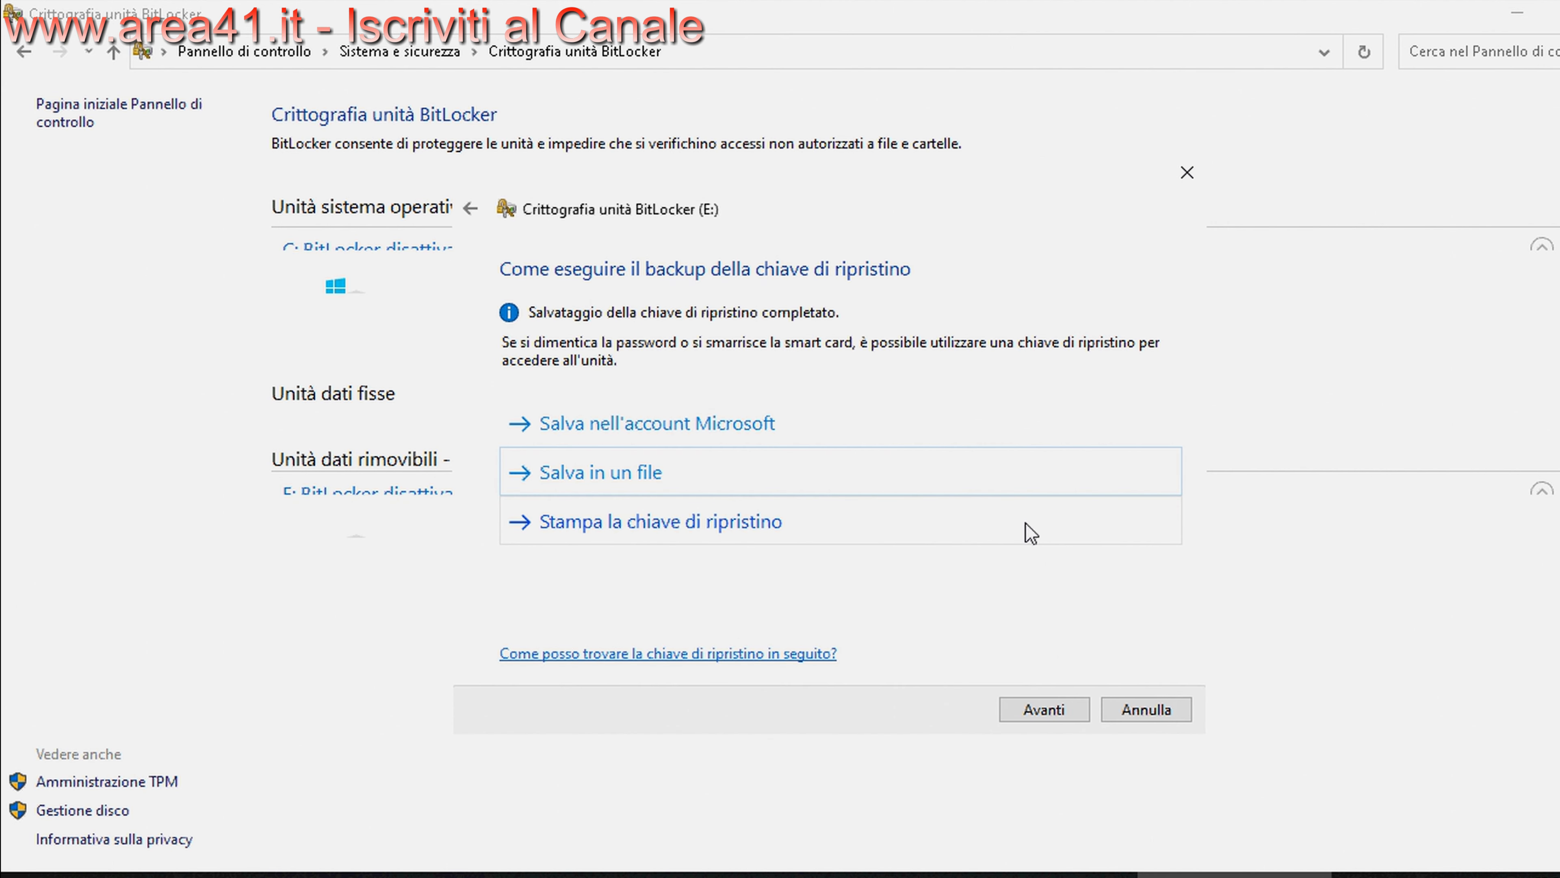
Cancel printing the recovery key, then attempt a Microsoft account backup and dismiss its error
left_click(670, 520)
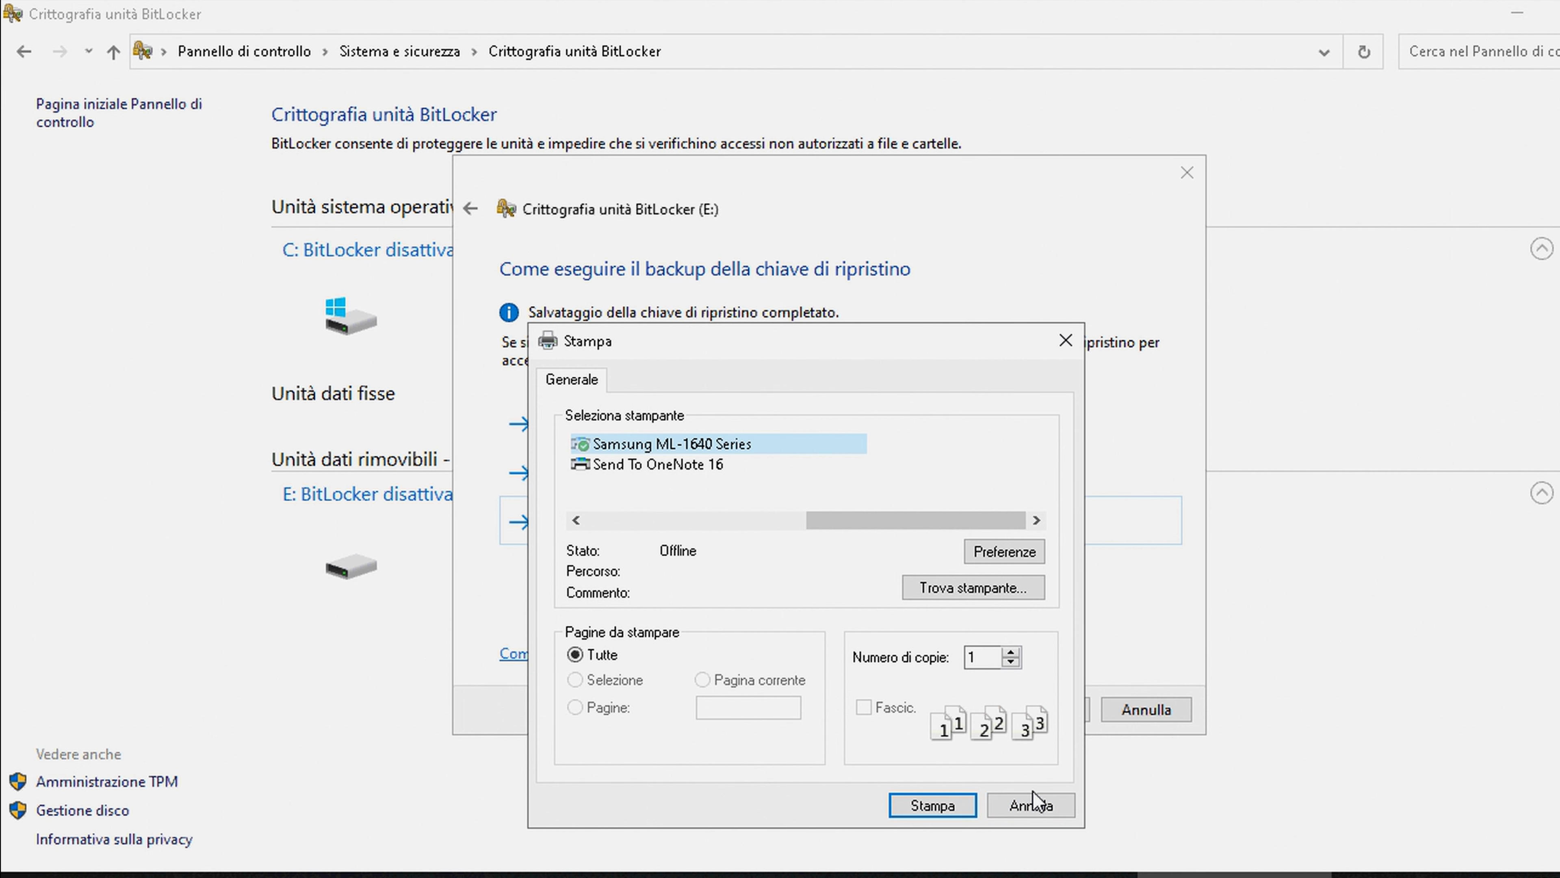
left_click(1066, 806)
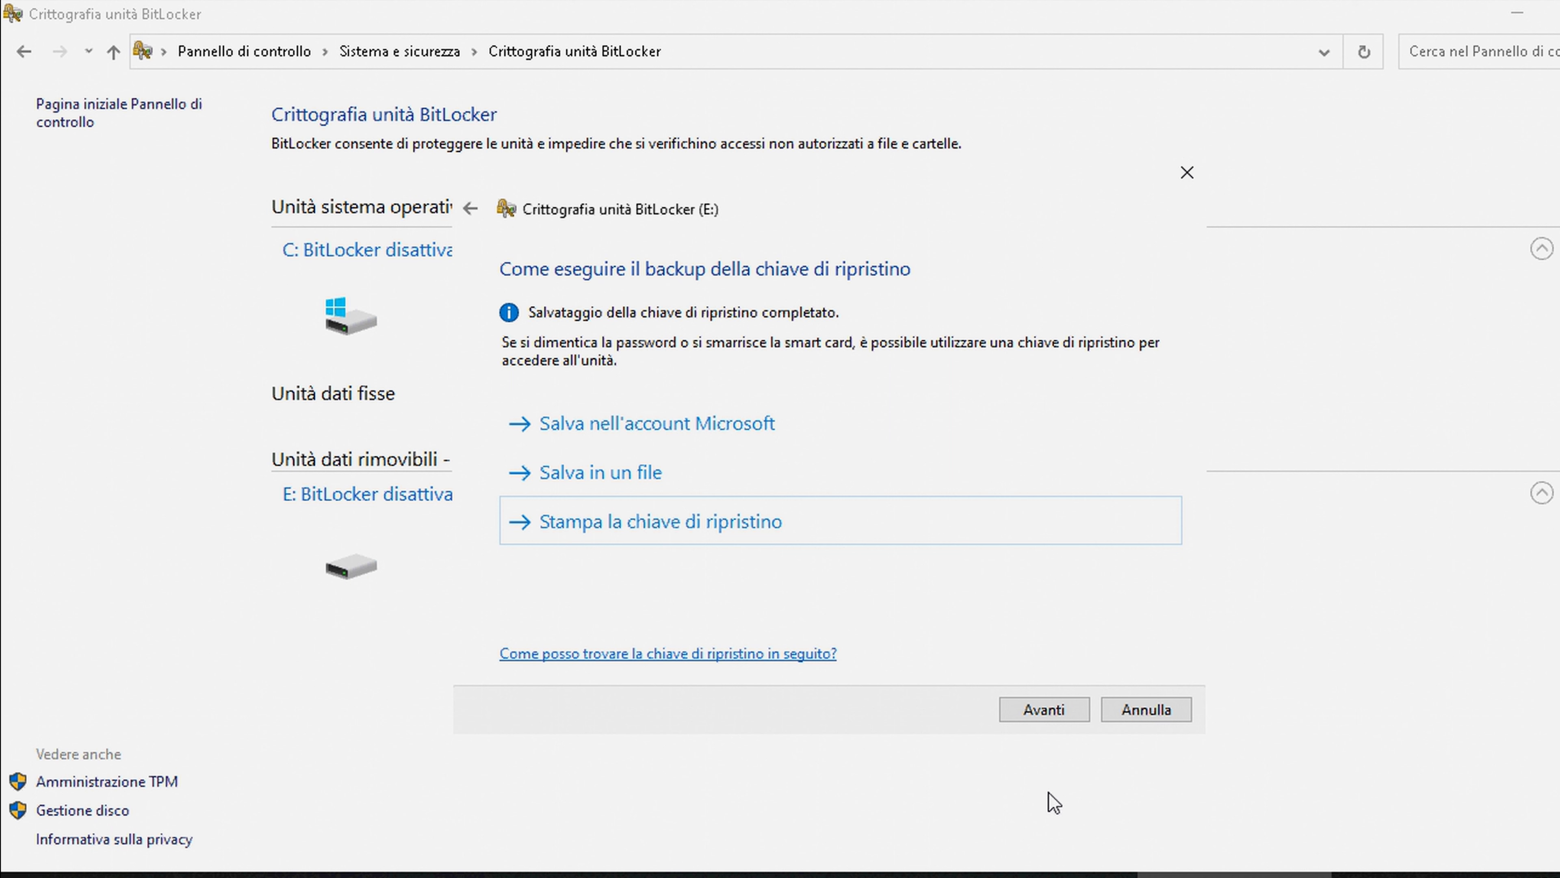
left_click(748, 425)
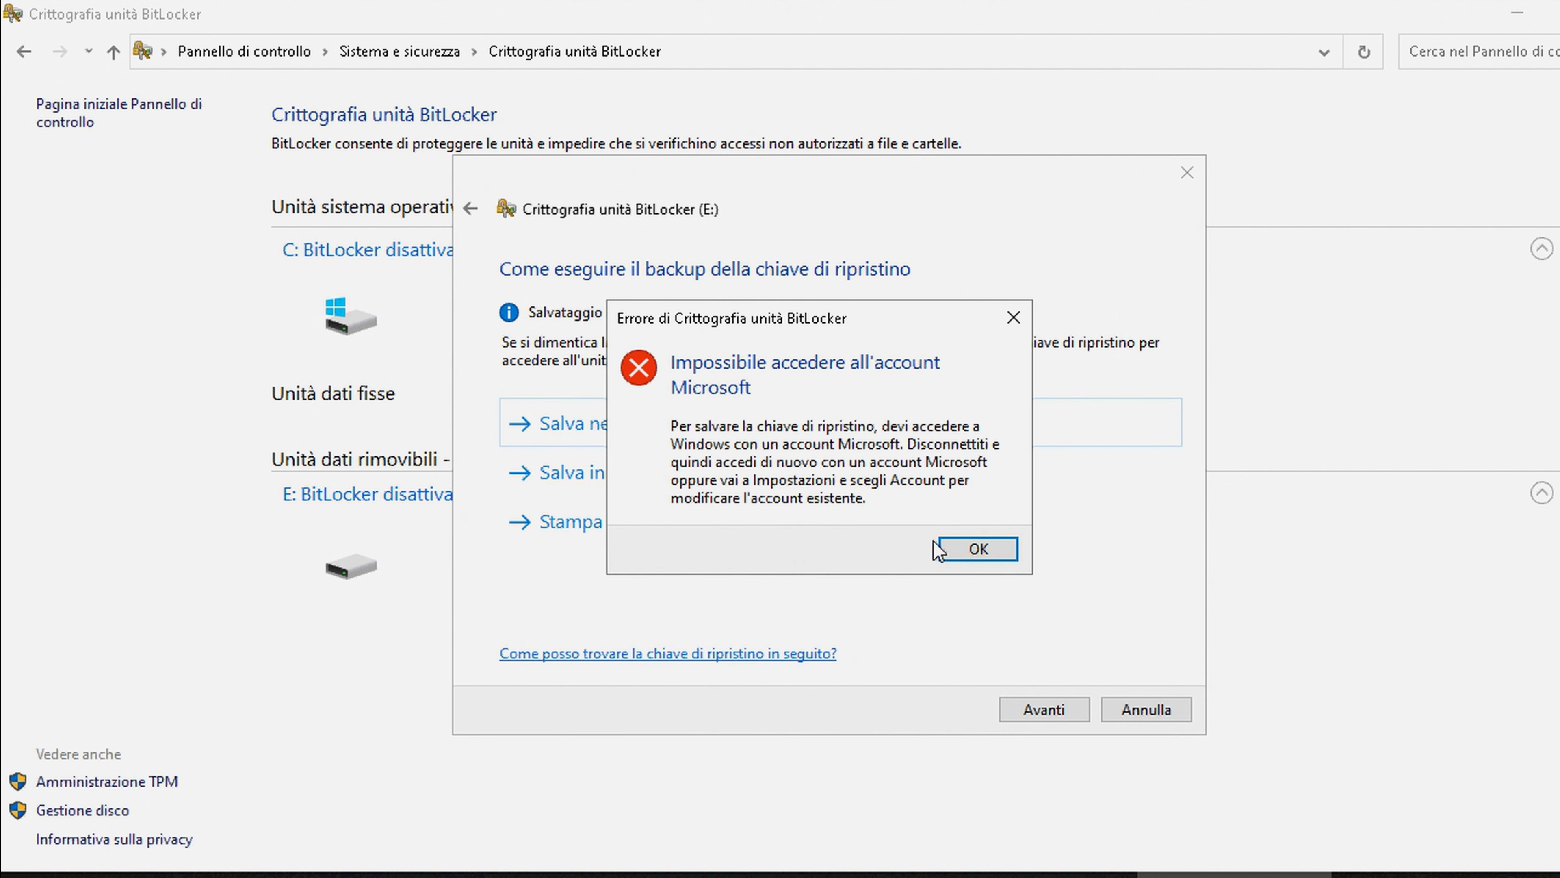
left_click(978, 547)
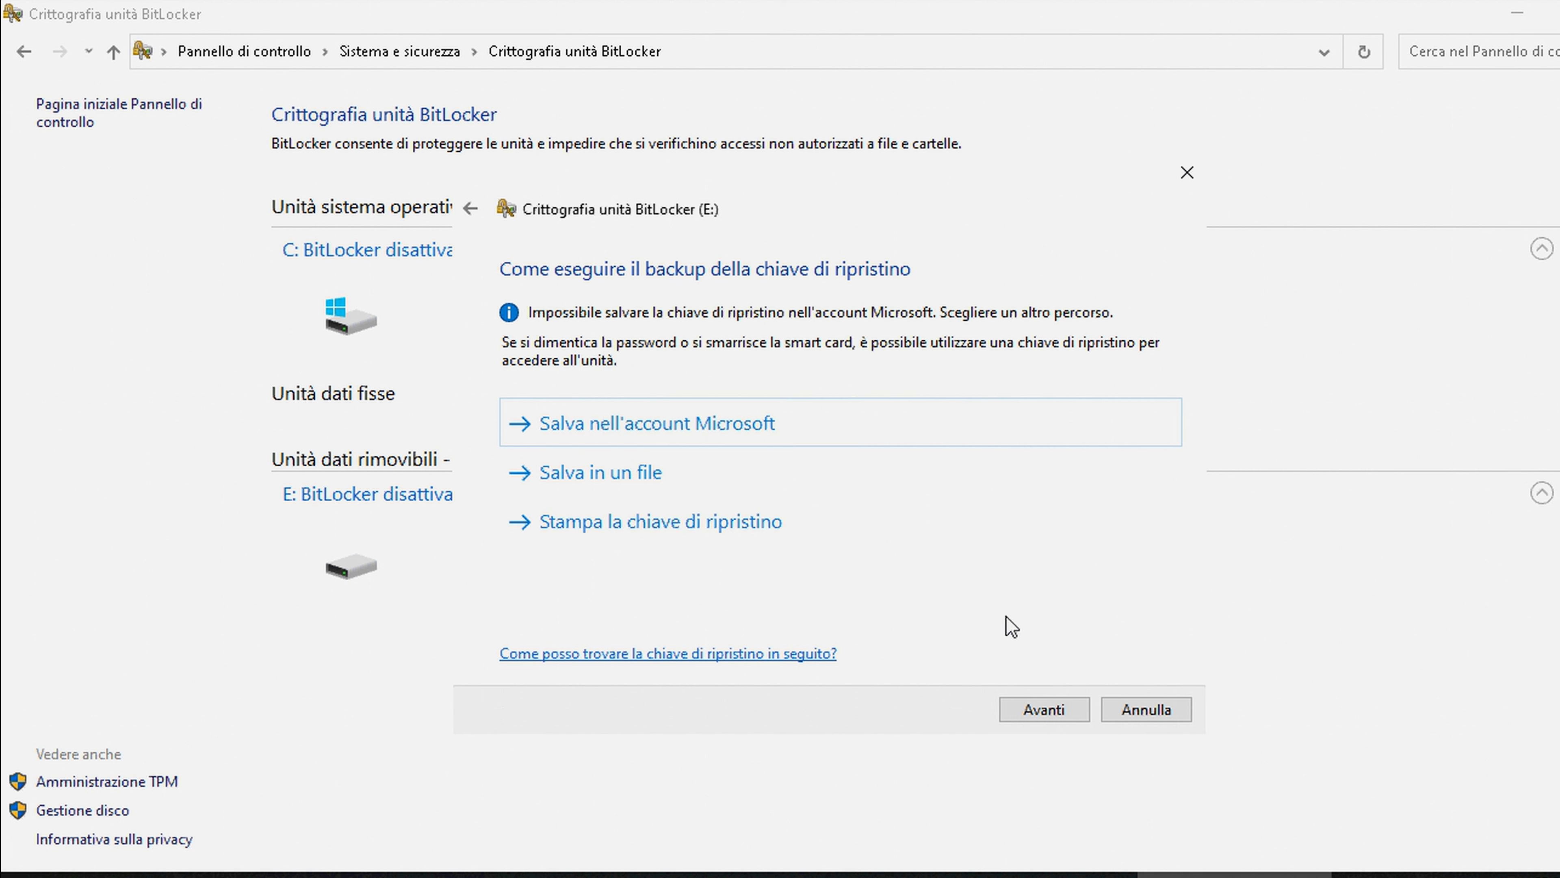
Select 'Applica crittografia all'intera unità' instead of encrypting only the used space
left_click(1056, 715)
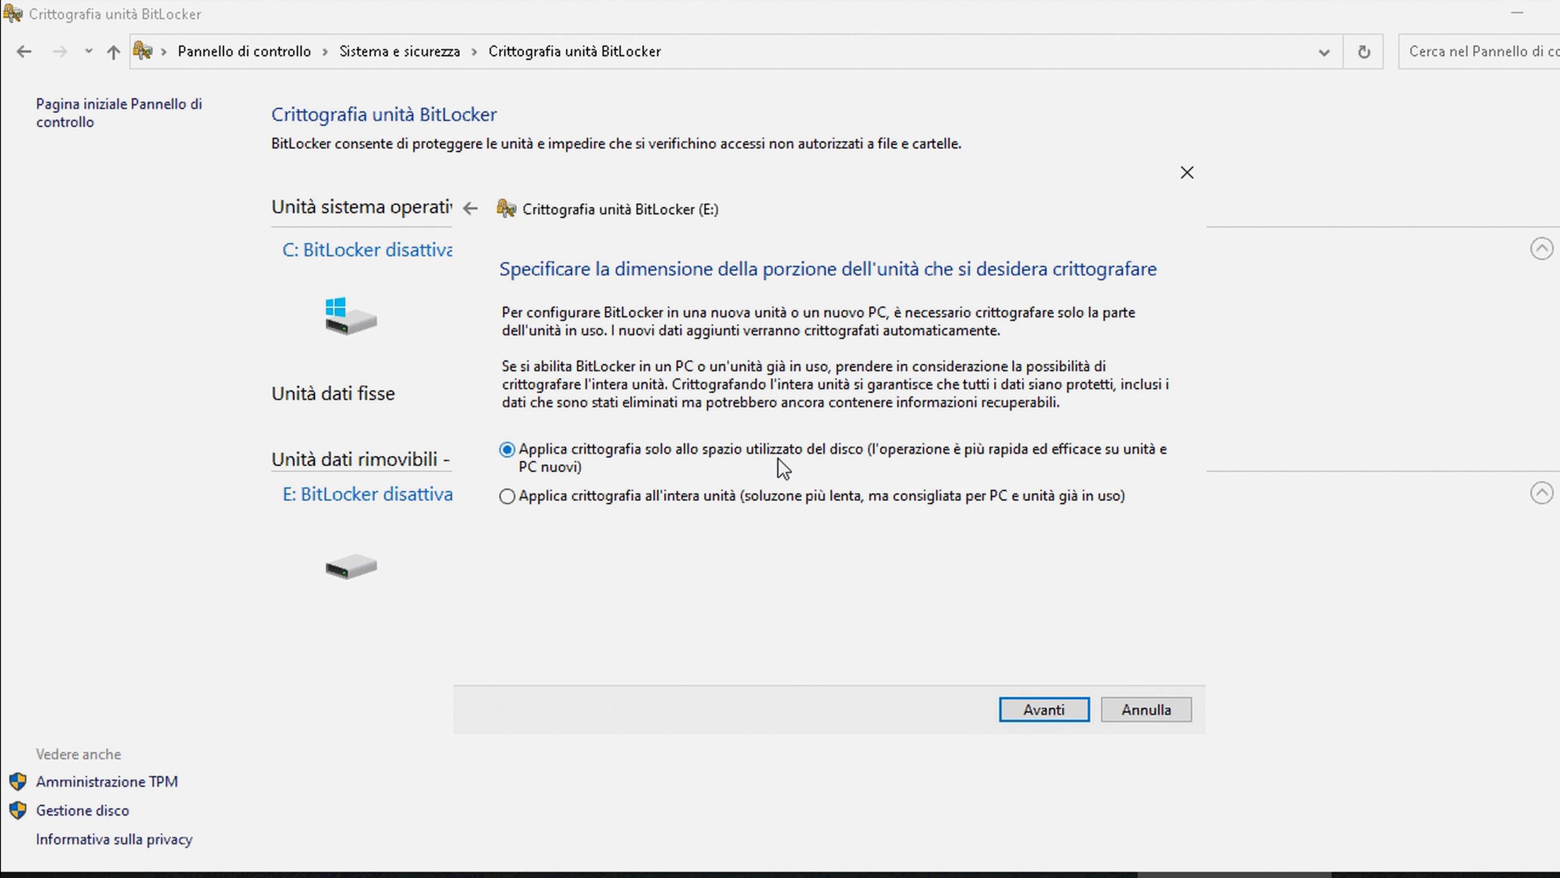
left_click(618, 502)
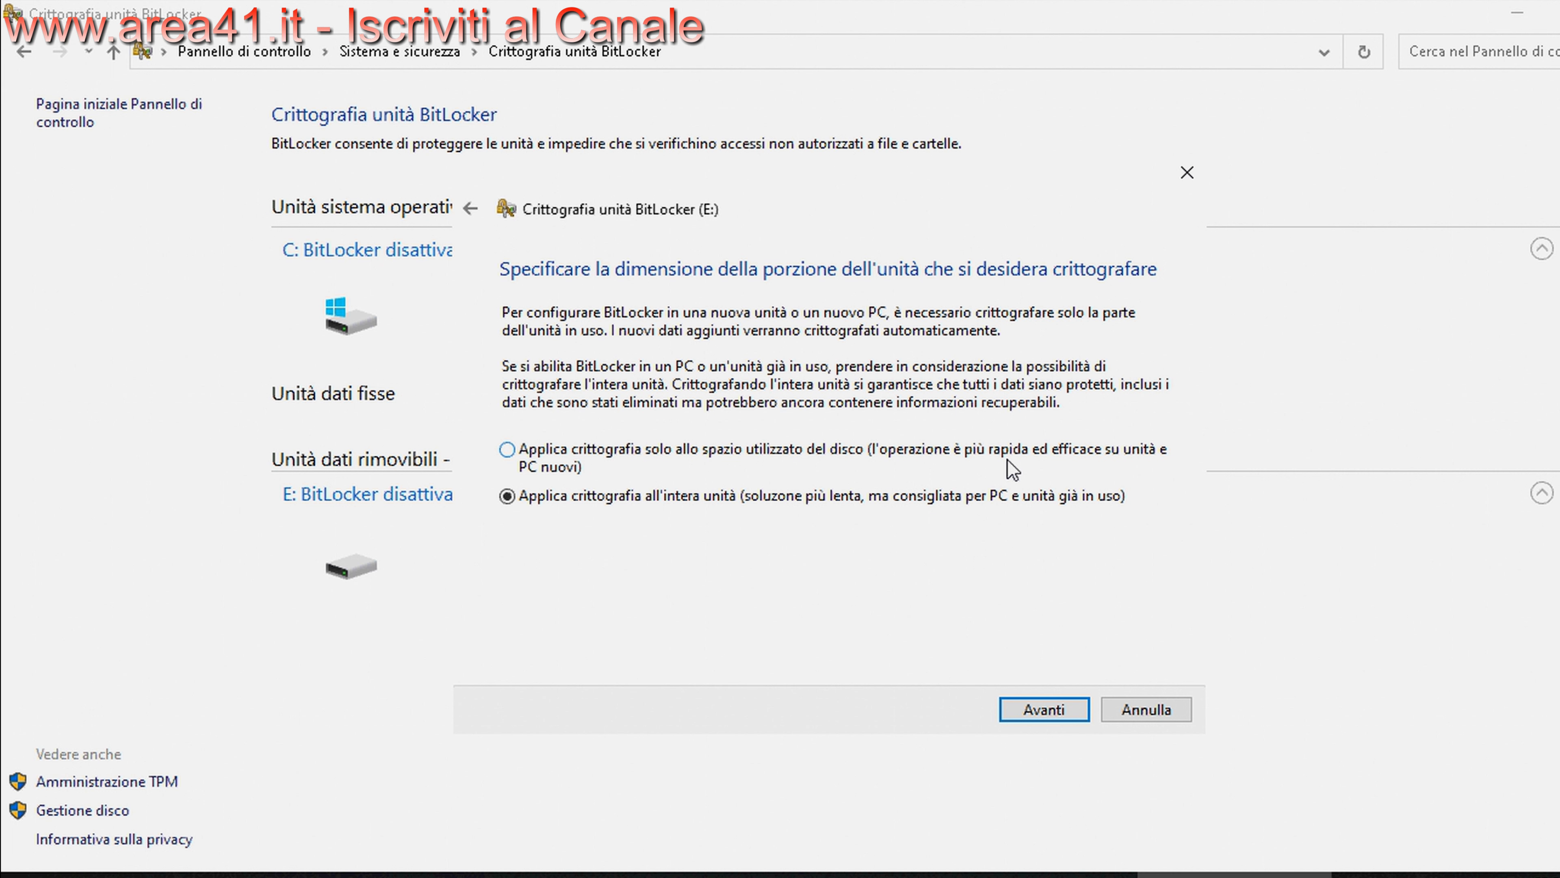
left_click(734, 454)
left_click(892, 501)
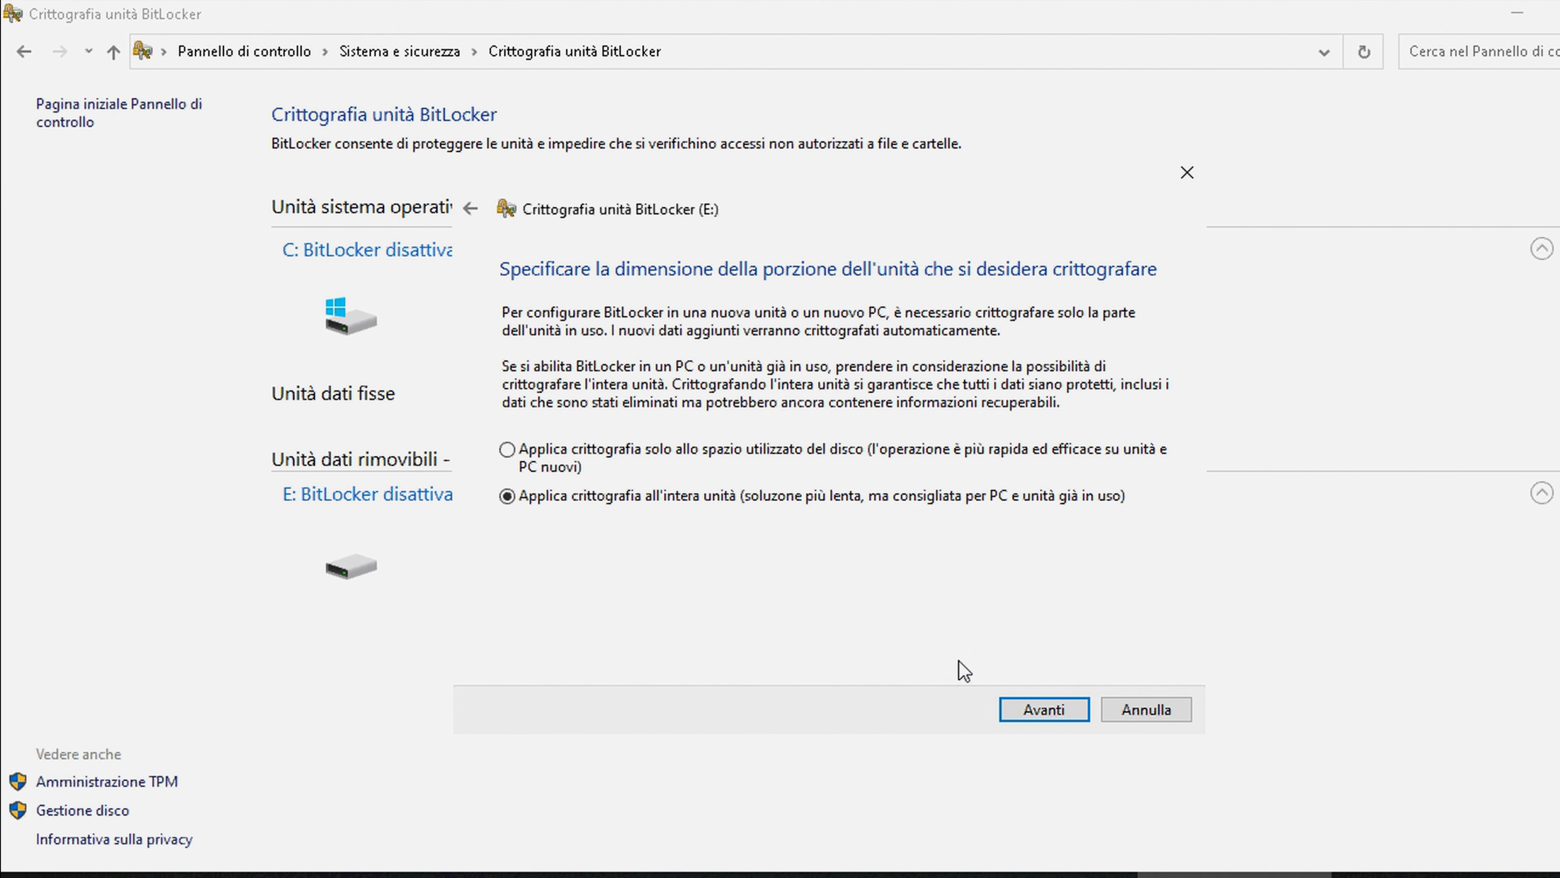
Keep Modalità compatibile as the encryption mode and proceed to the final encryption confirmation
left_click(1040, 713)
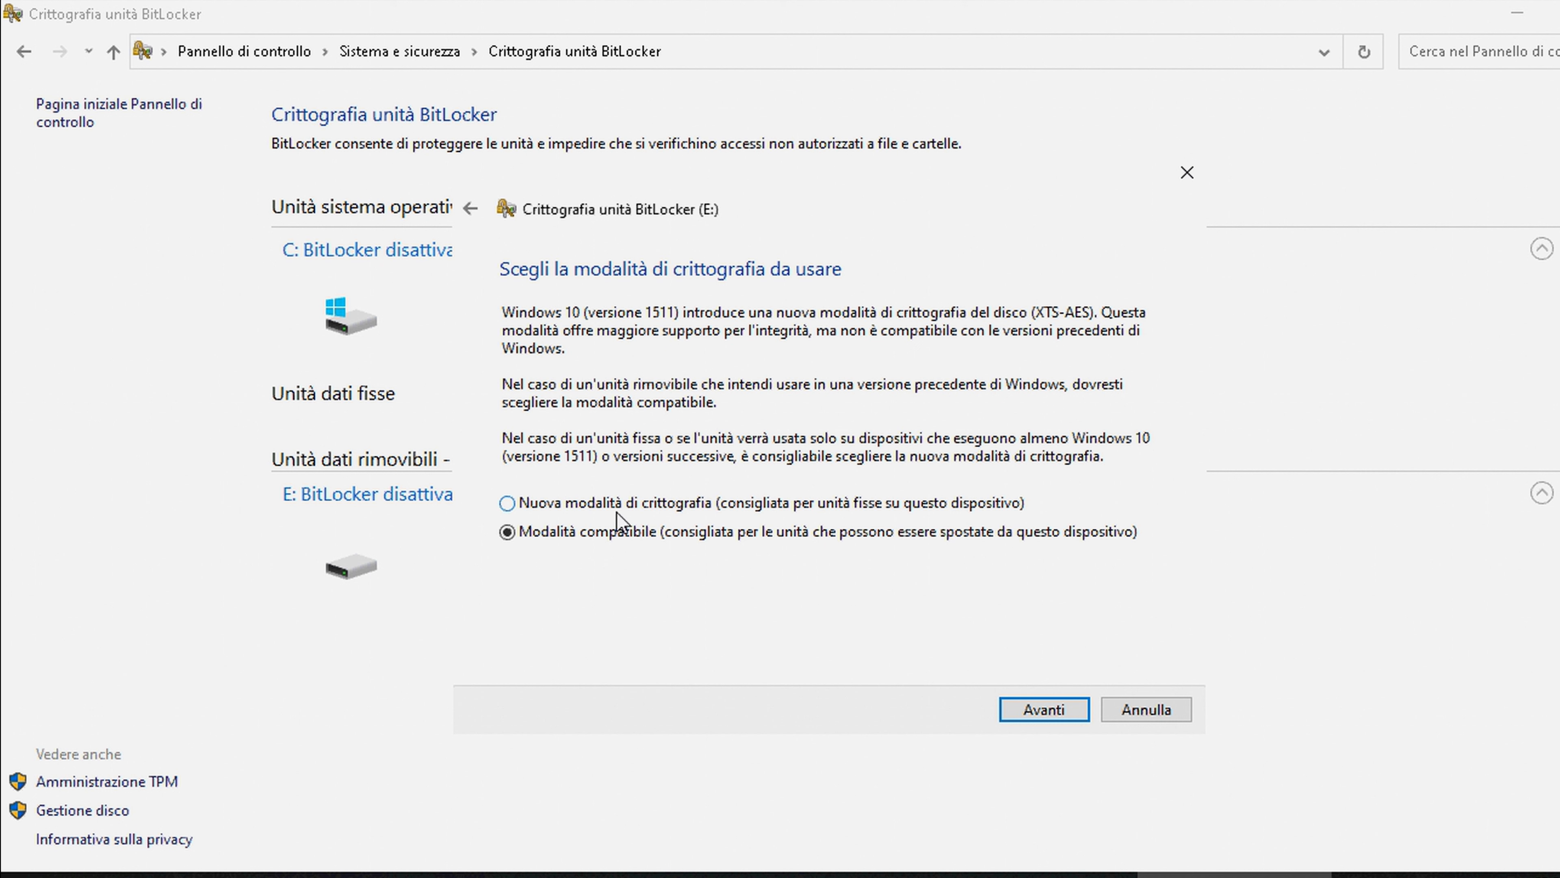
left_click(598, 505)
left_click(640, 530)
left_click(1045, 711)
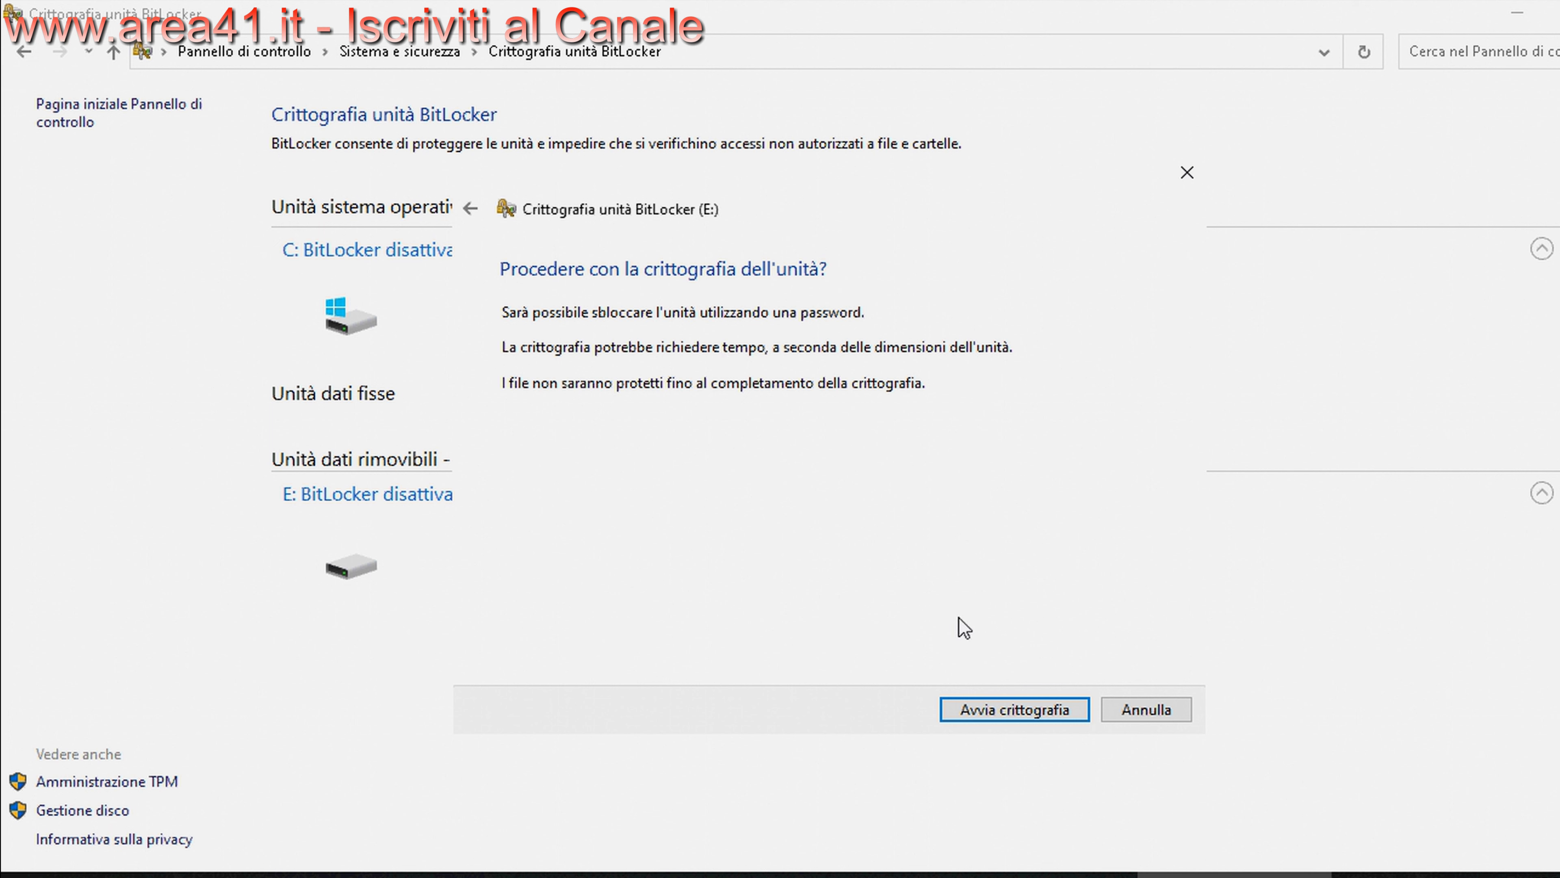
Start encrypting drive E:, watch its progress, and close the completion notice
left_click(1033, 709)
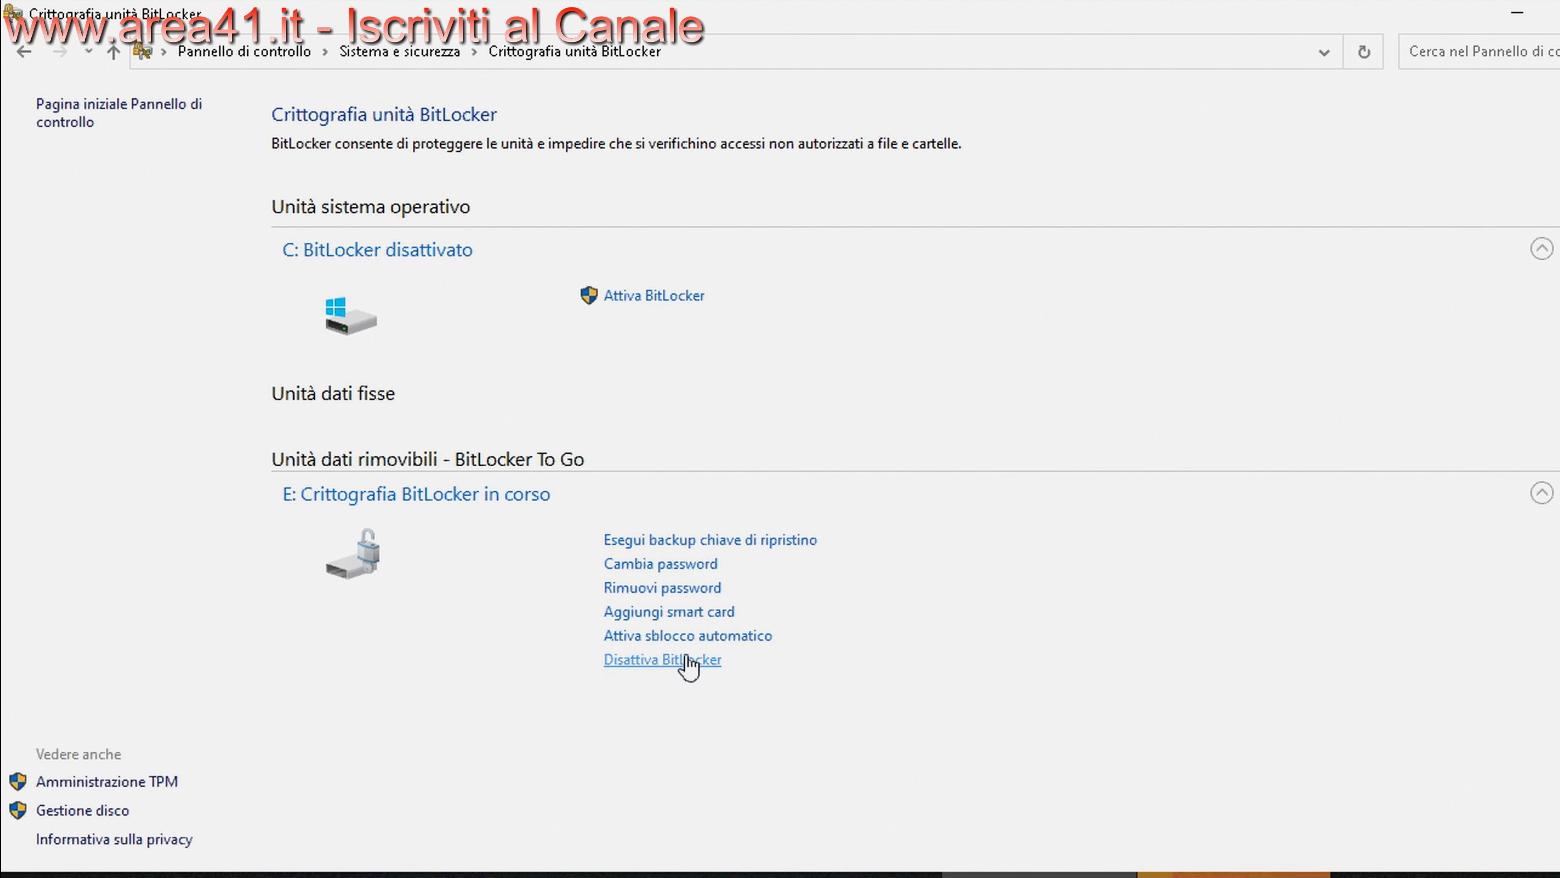
left_click(1161, 873)
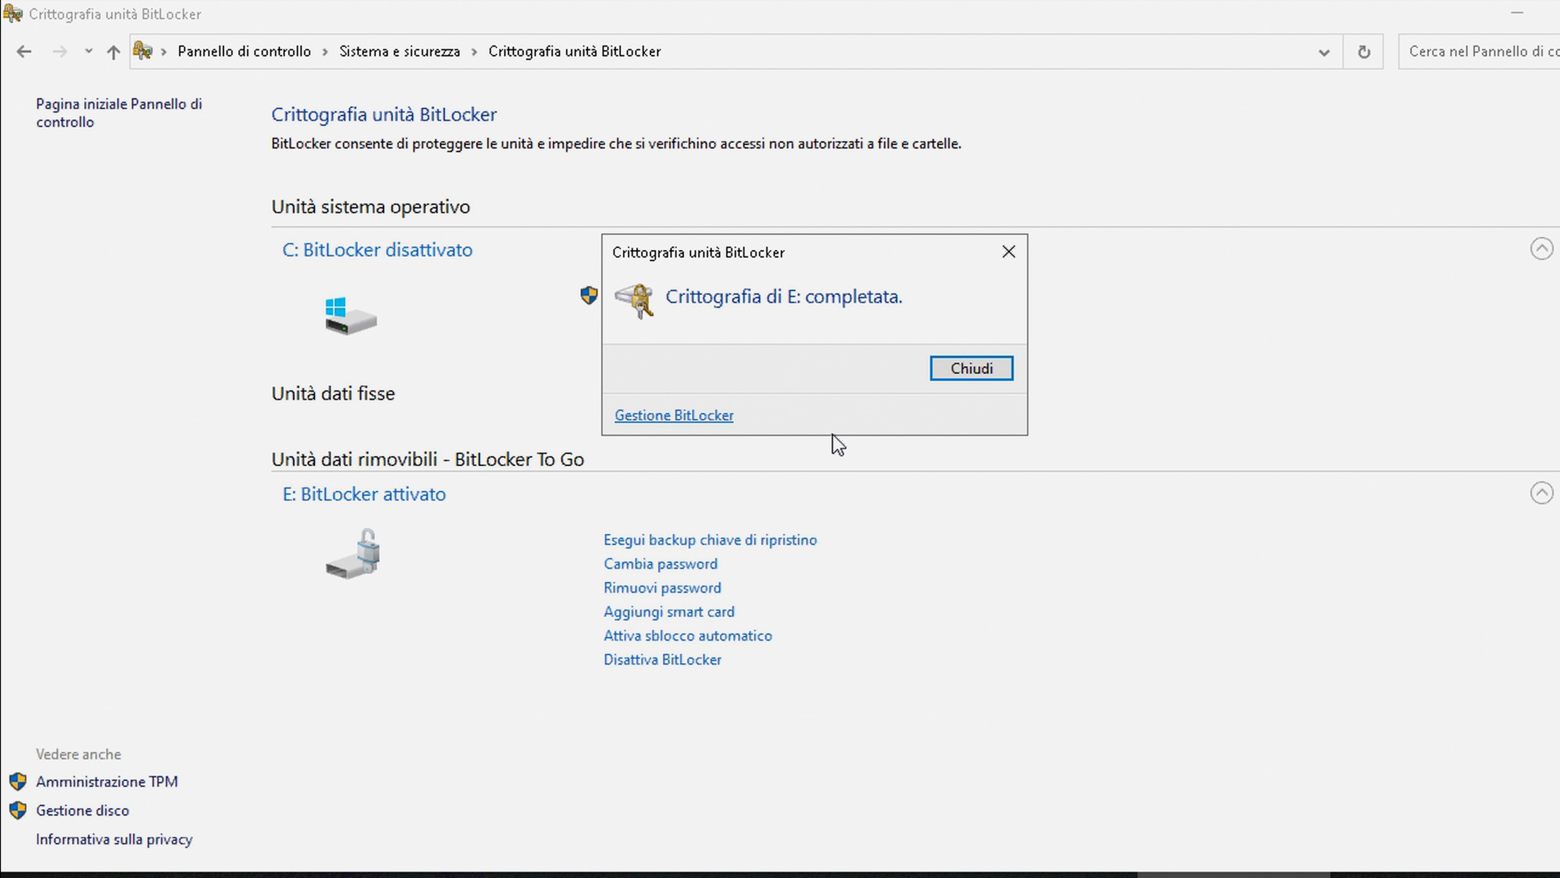
left_click(961, 369)
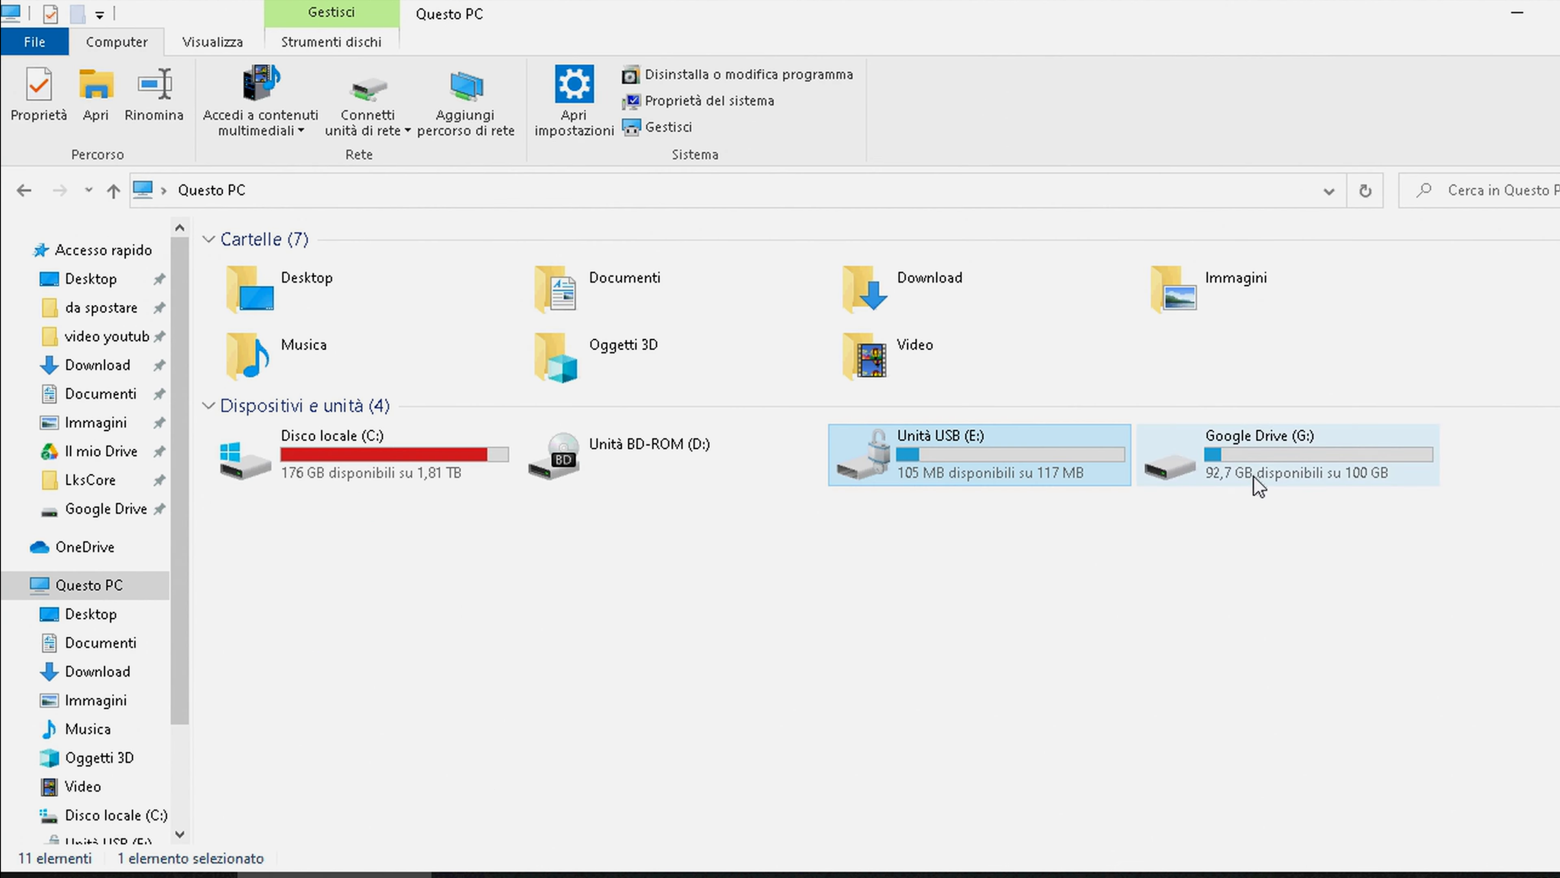
Create 'Nuovo documento di testo' on drive E:, then return to Questo PC
double_click(1011, 445)
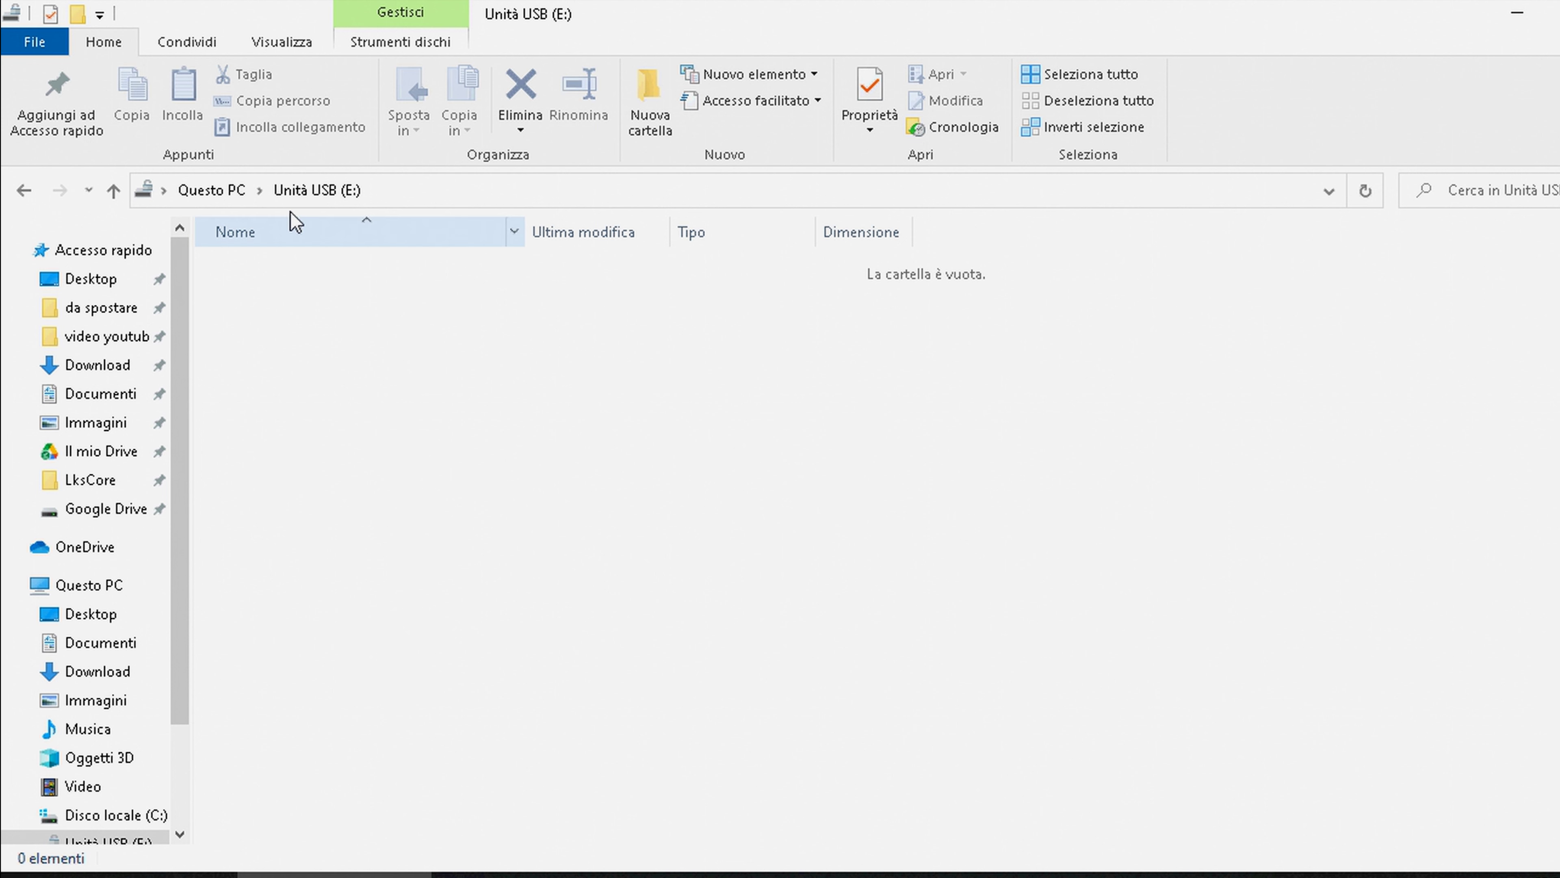
right_click(321, 393)
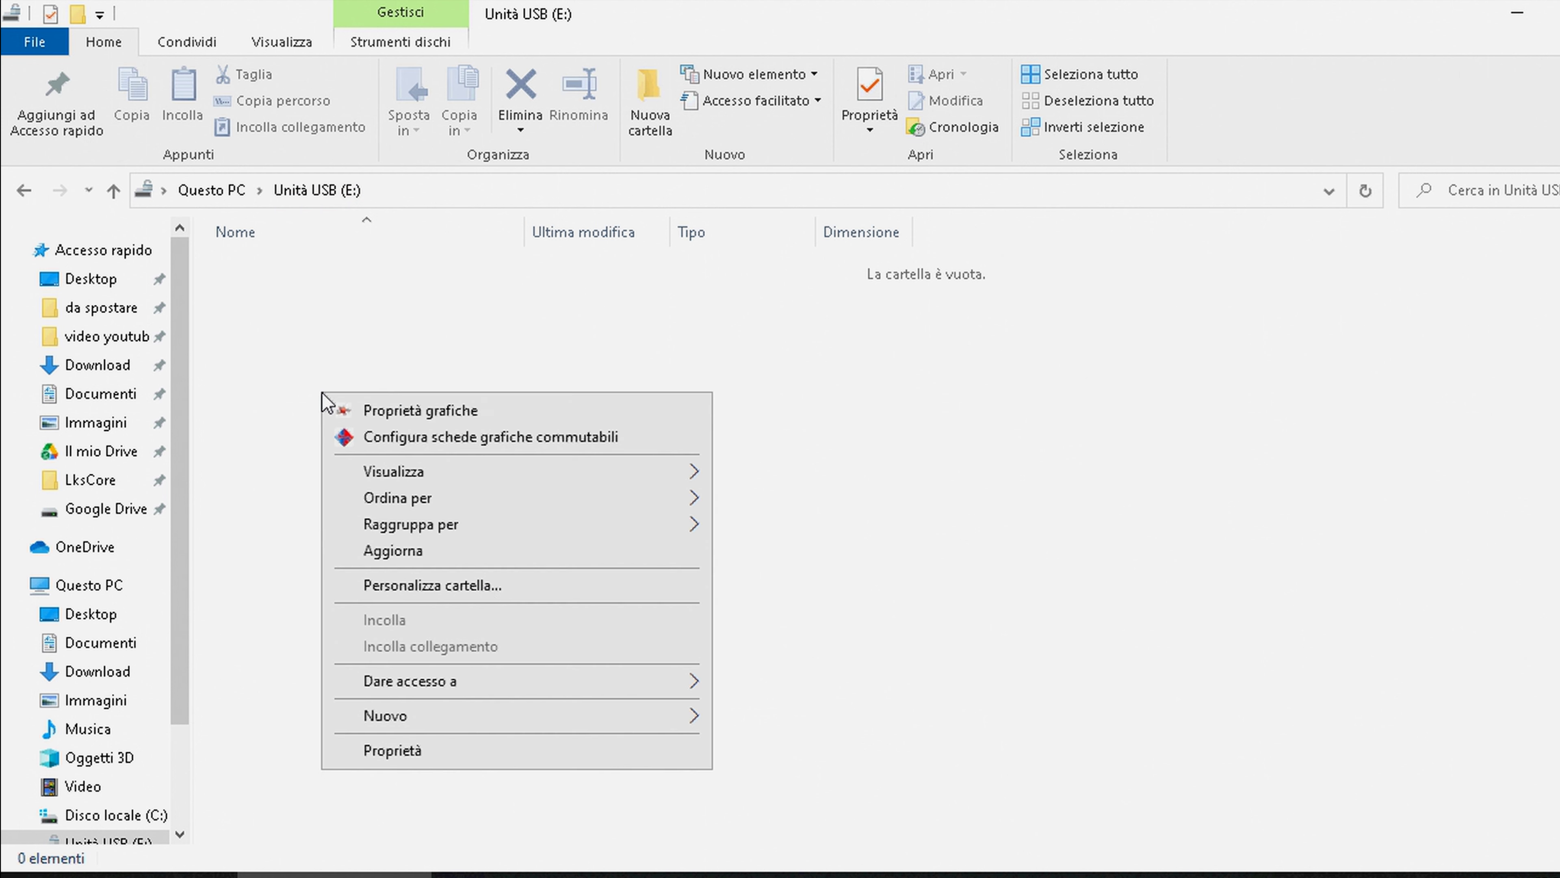
mouse_move(564, 725)
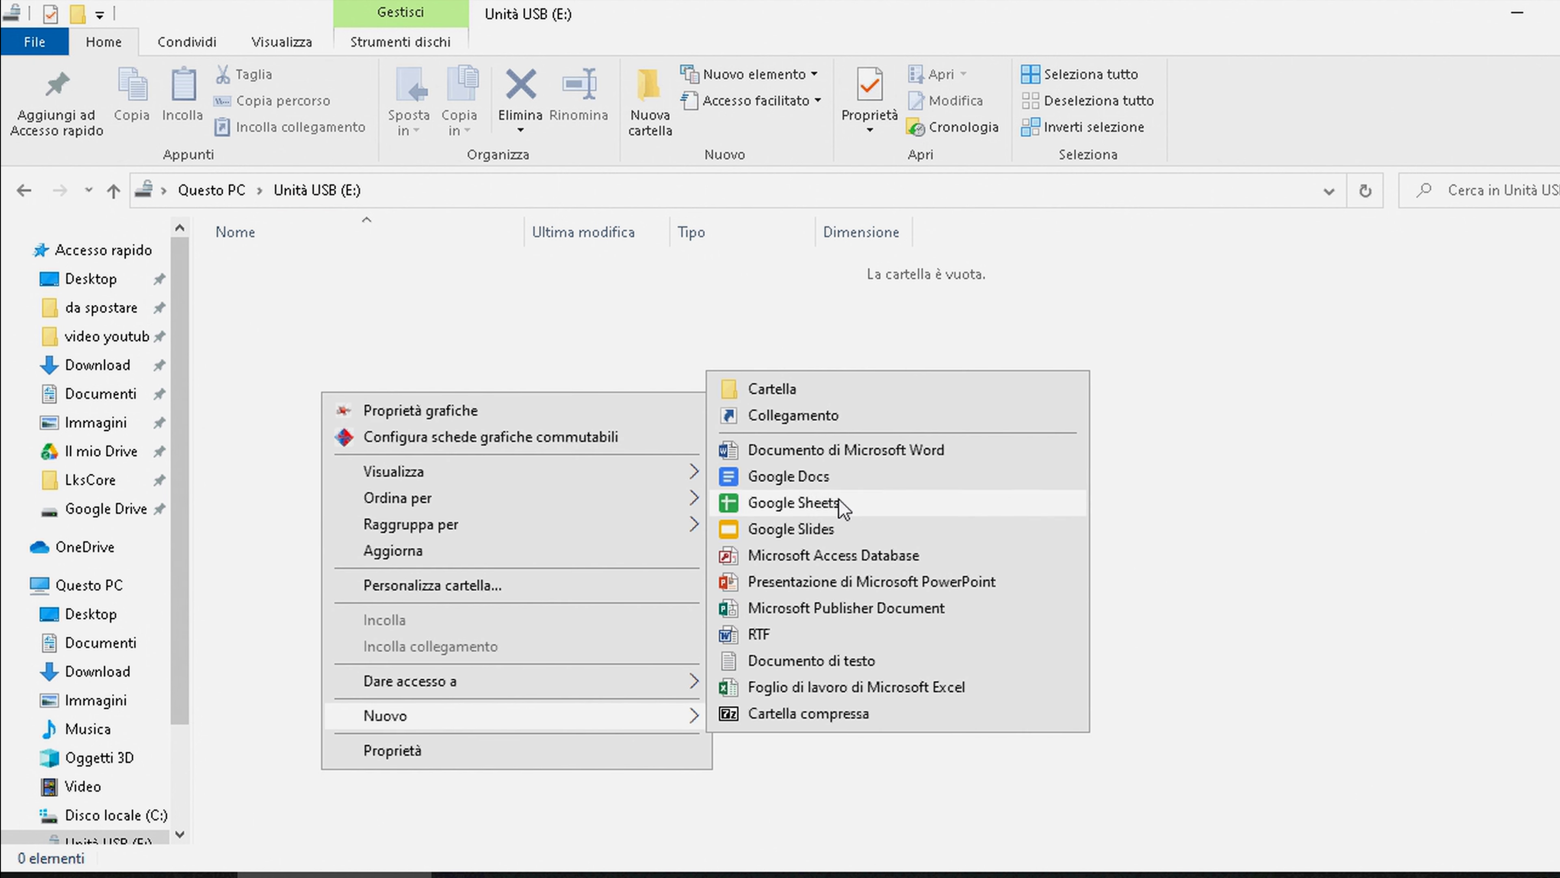
left_click(792, 663)
left_click(670, 464)
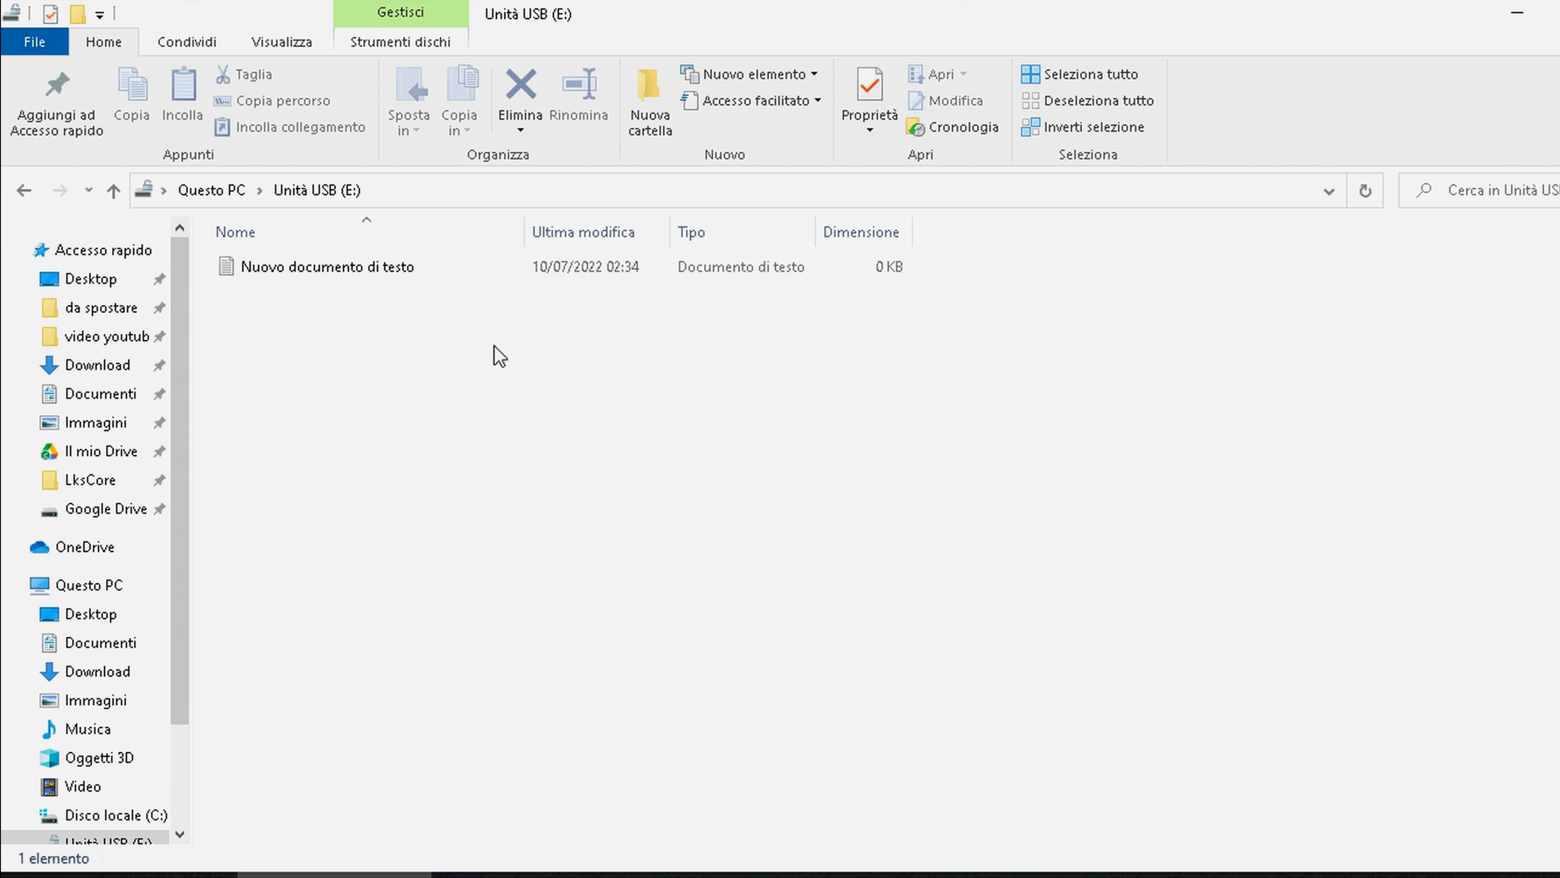
left_click(202, 191)
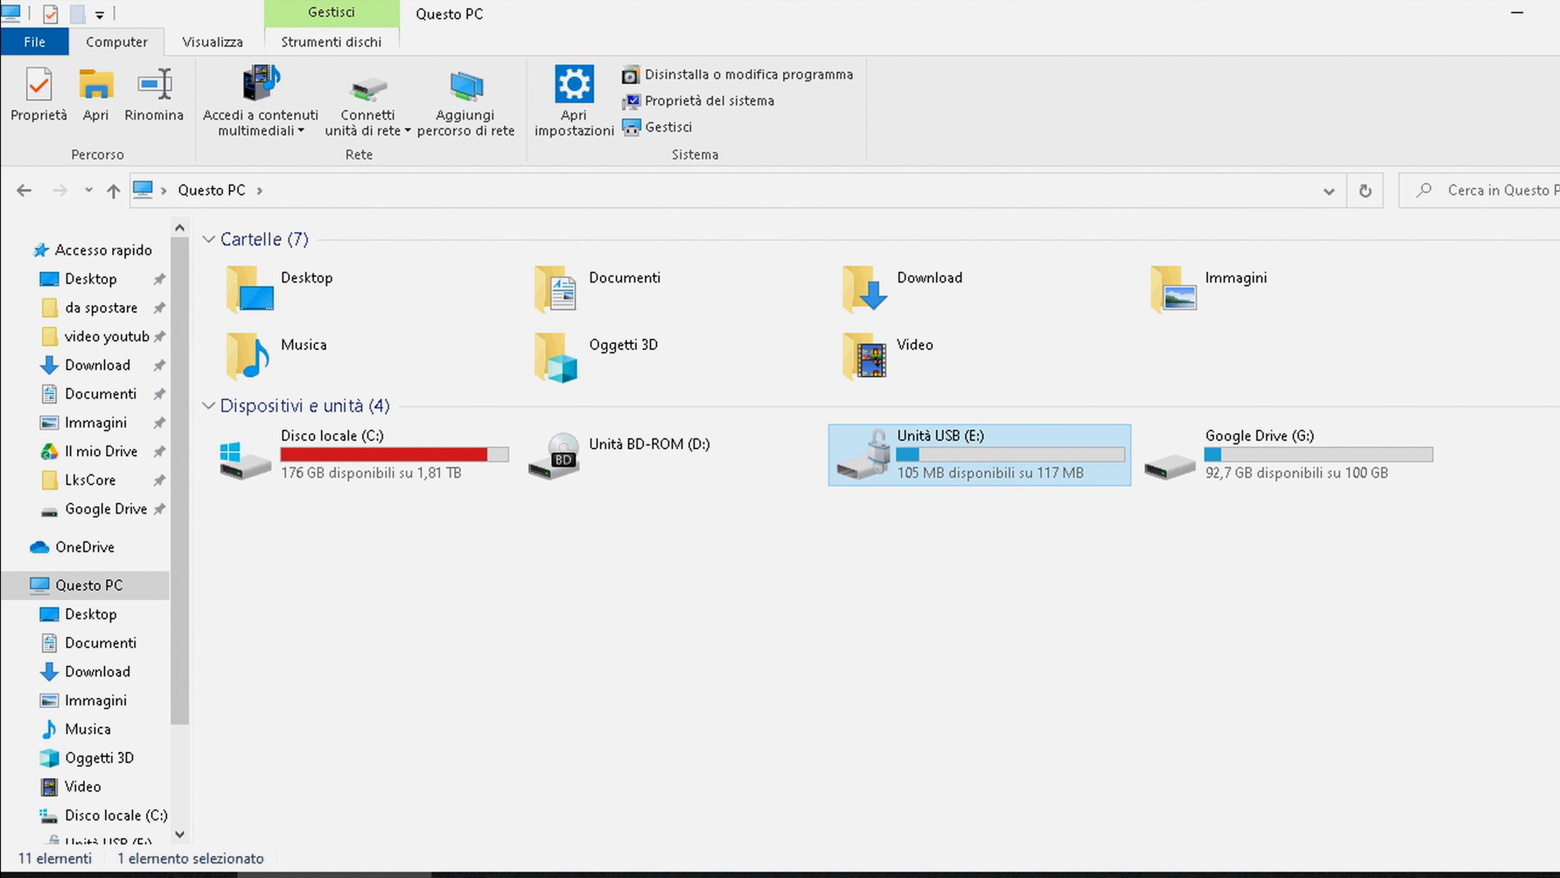
left_click(1377, 876)
Eject the Espelli Flash Disk USB drive from the tray and dismiss the E: access error
left_click(1402, 703)
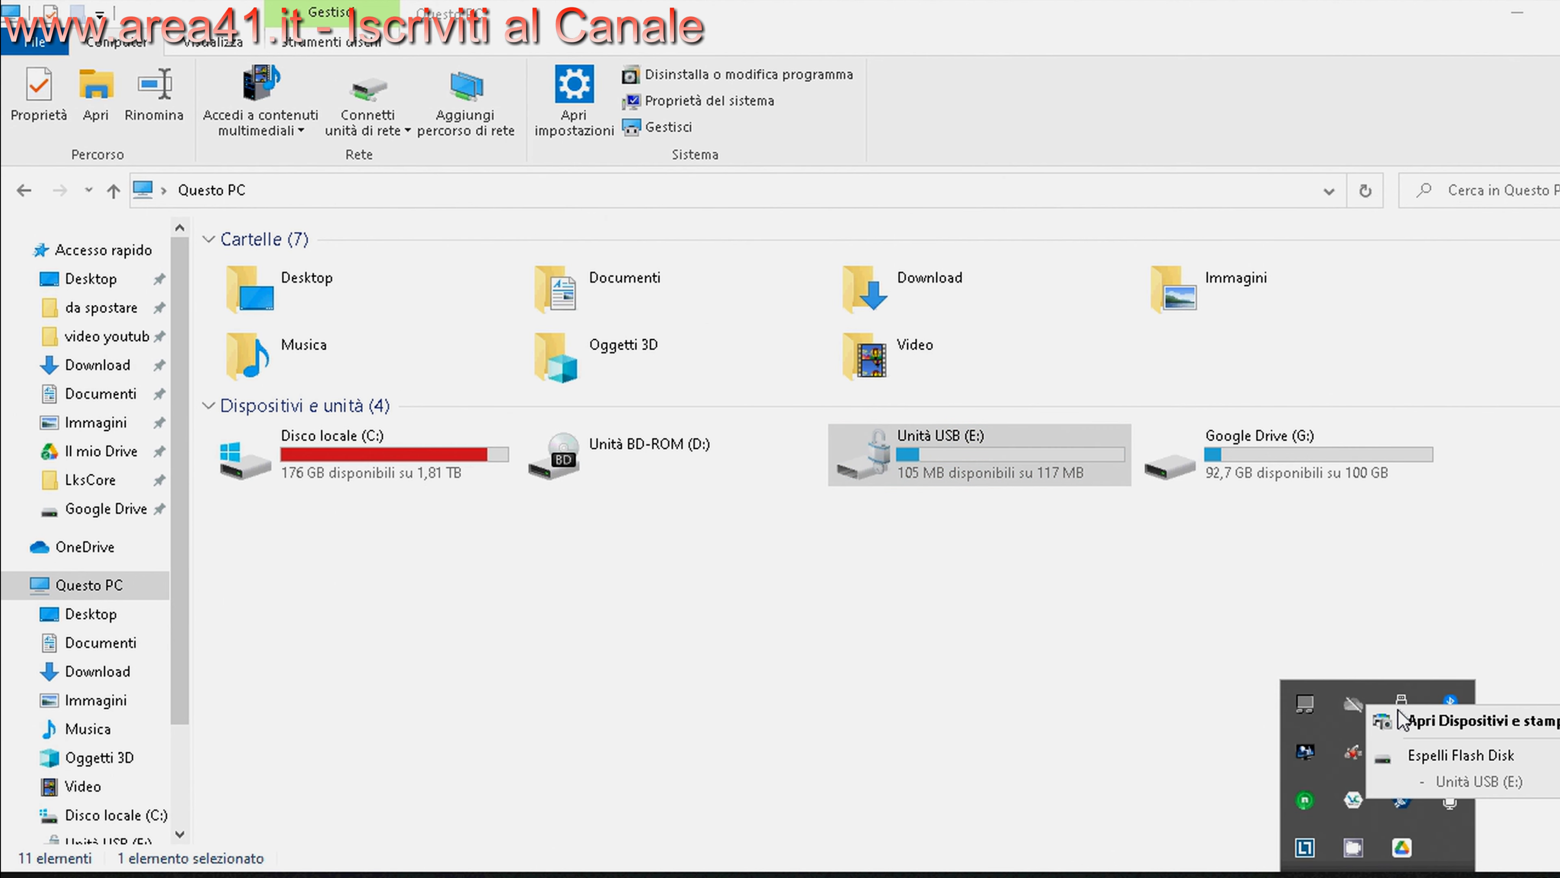
left_click(1412, 753)
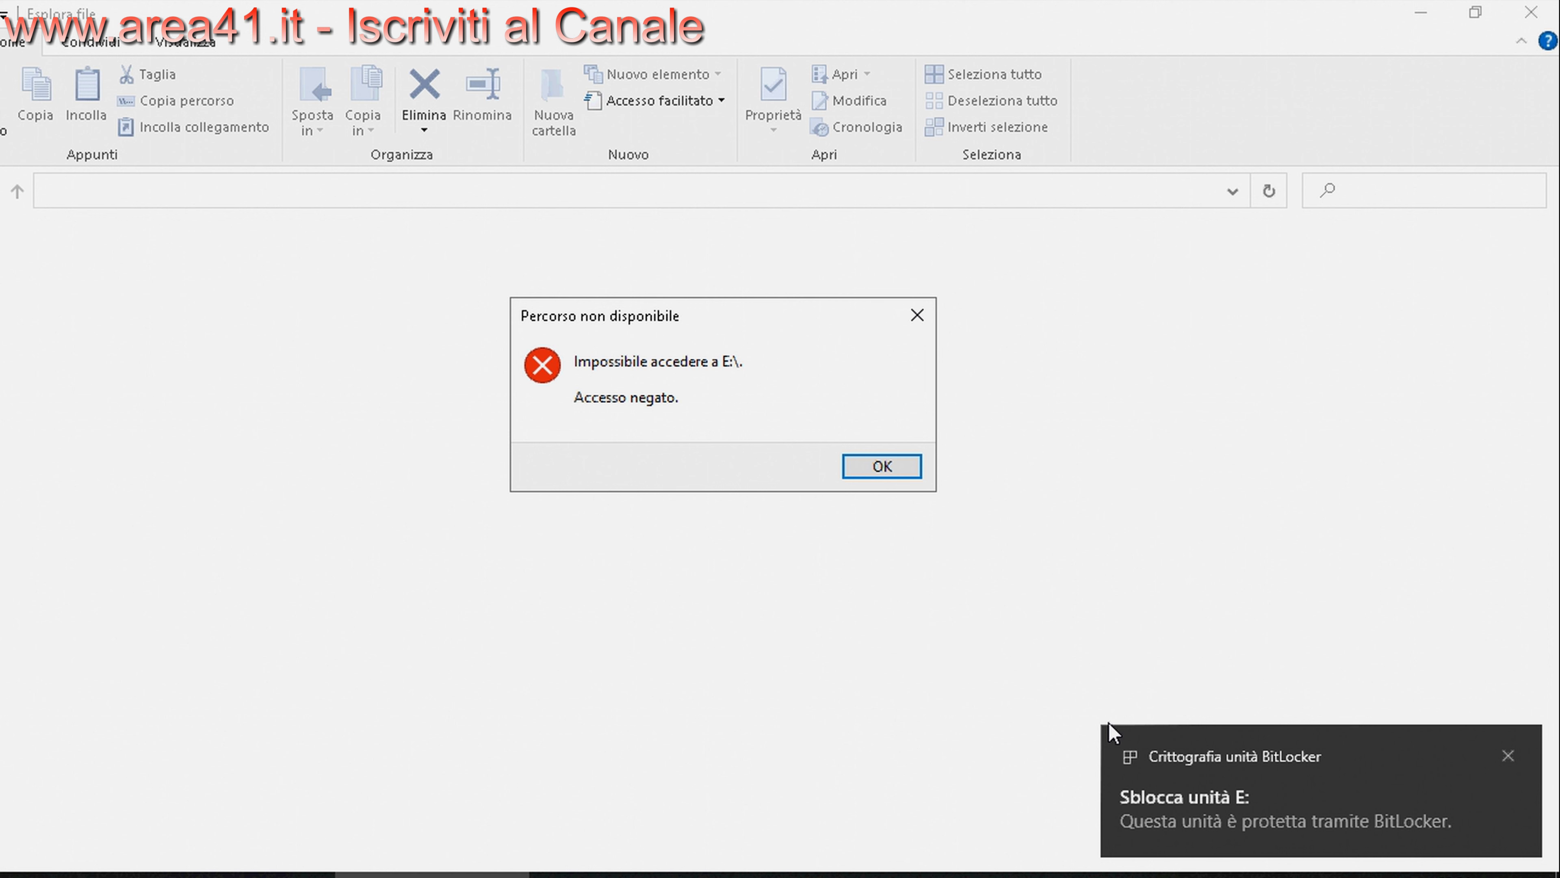
left_click(897, 470)
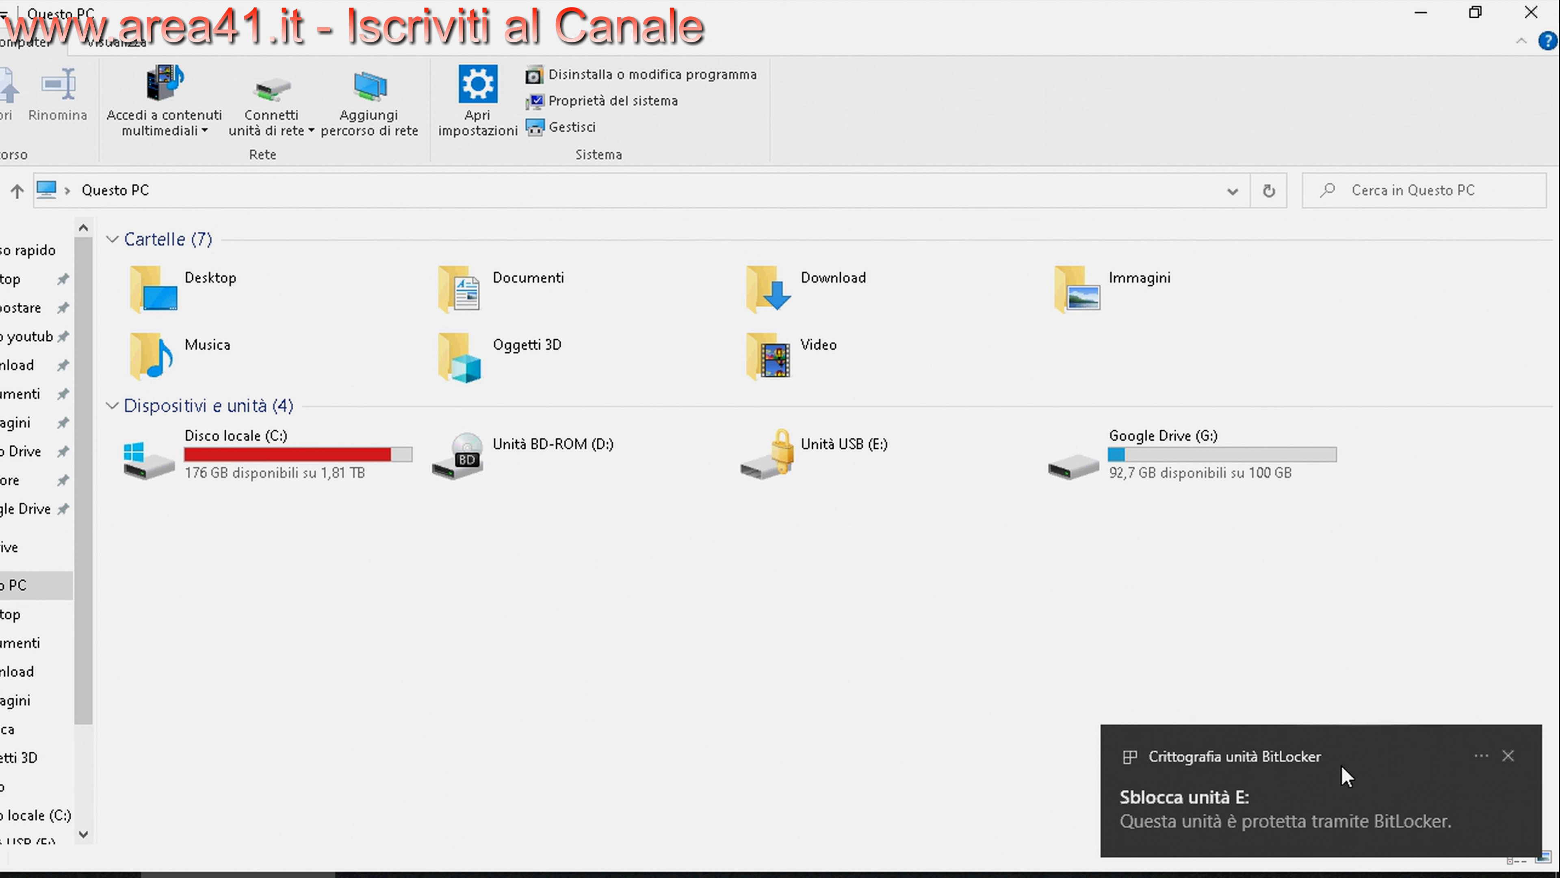
Unlock Unità USB (E:) with its BitLocker password and open it
left_click(828, 473)
double_click(828, 473)
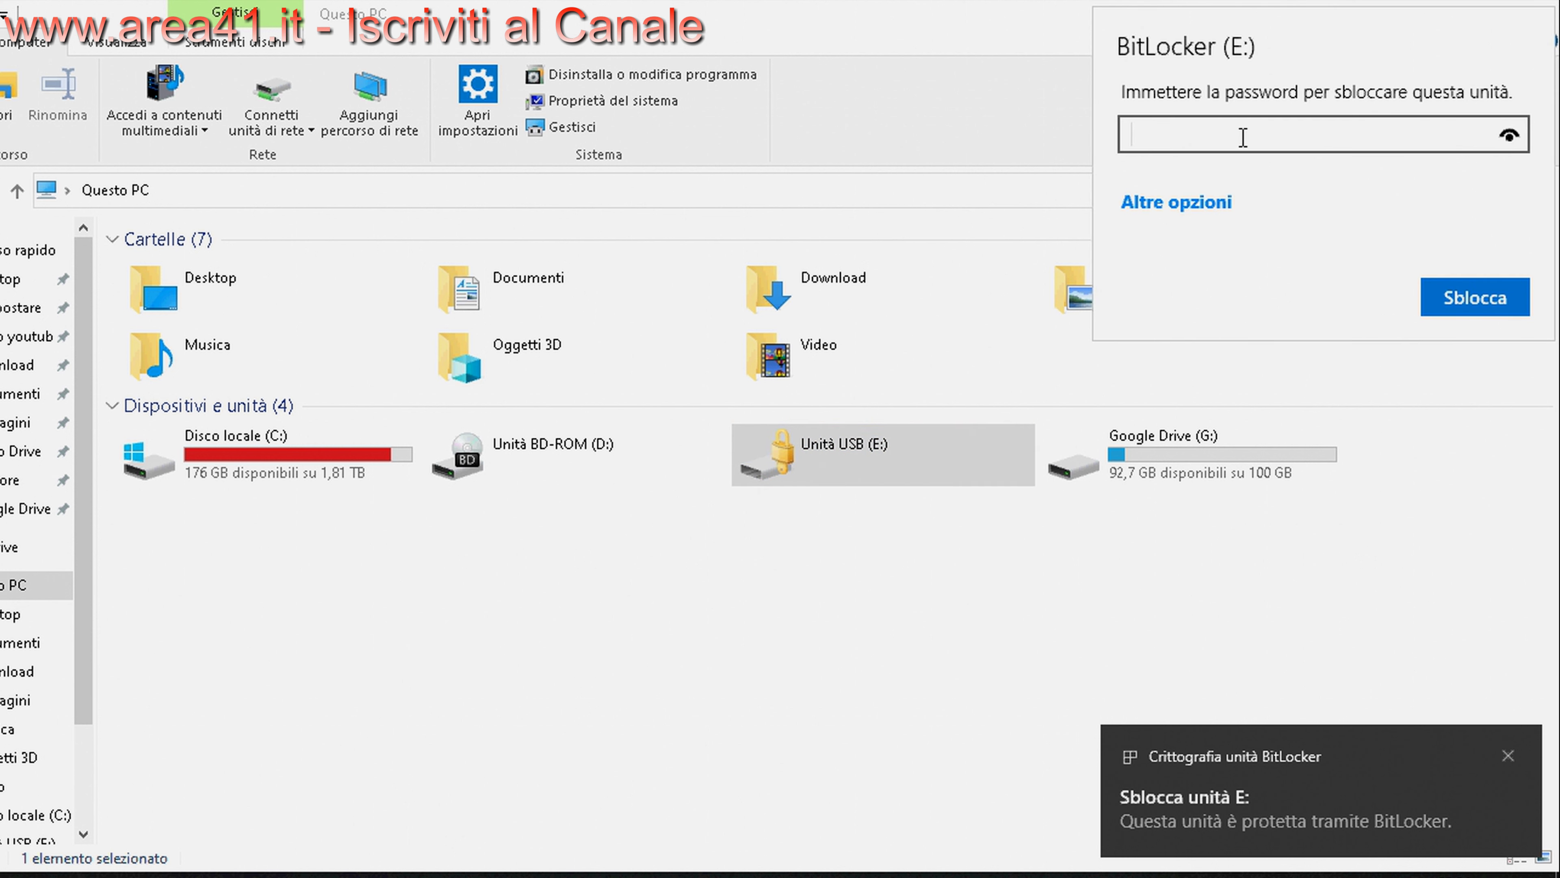
type("••••")
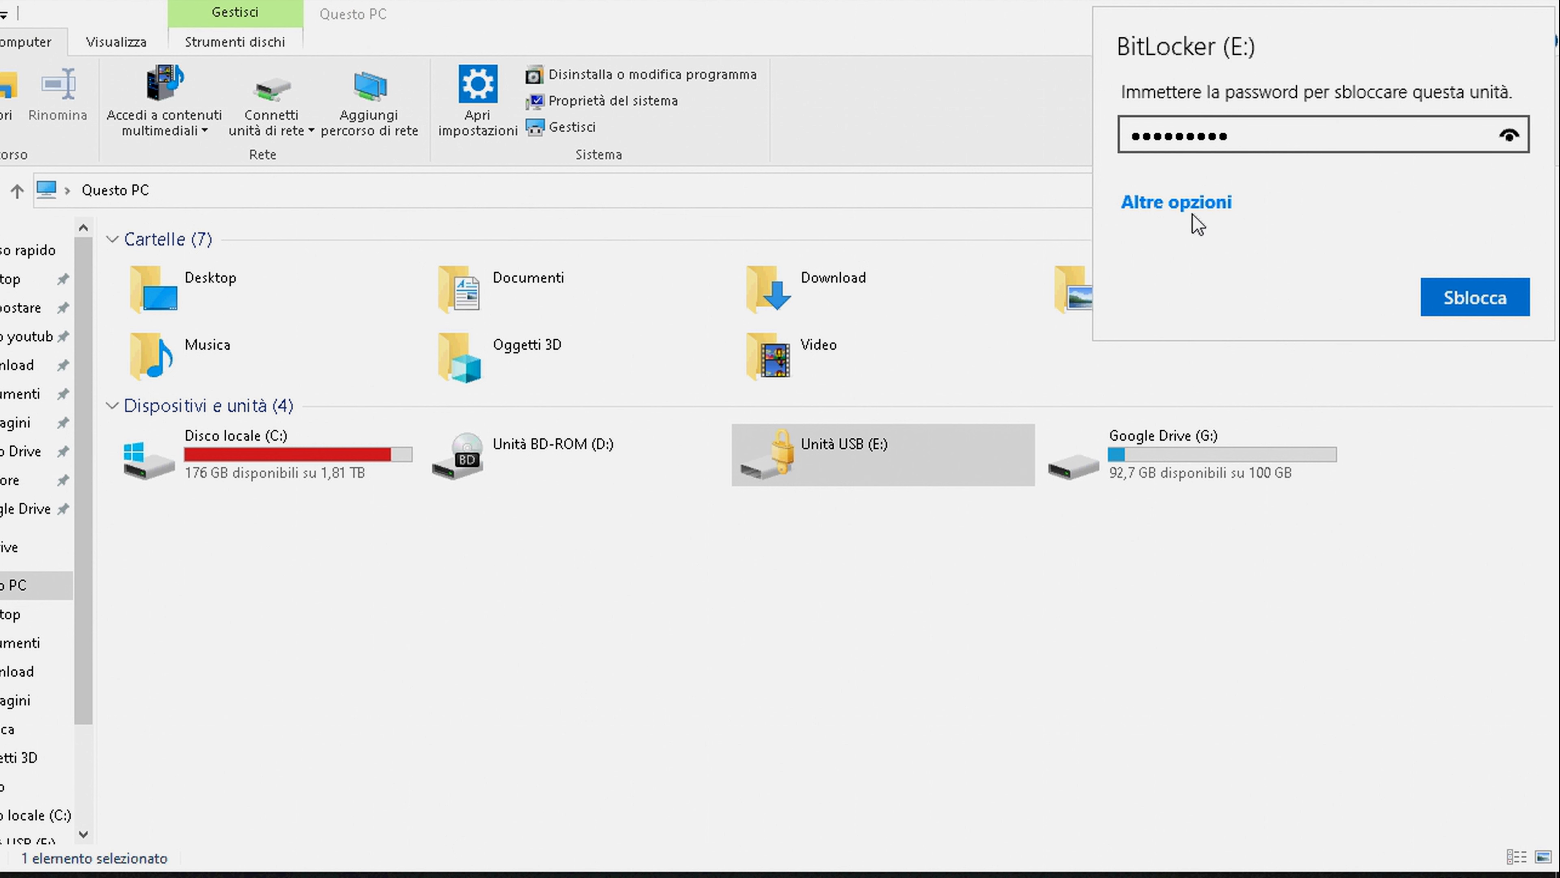
key("Return")
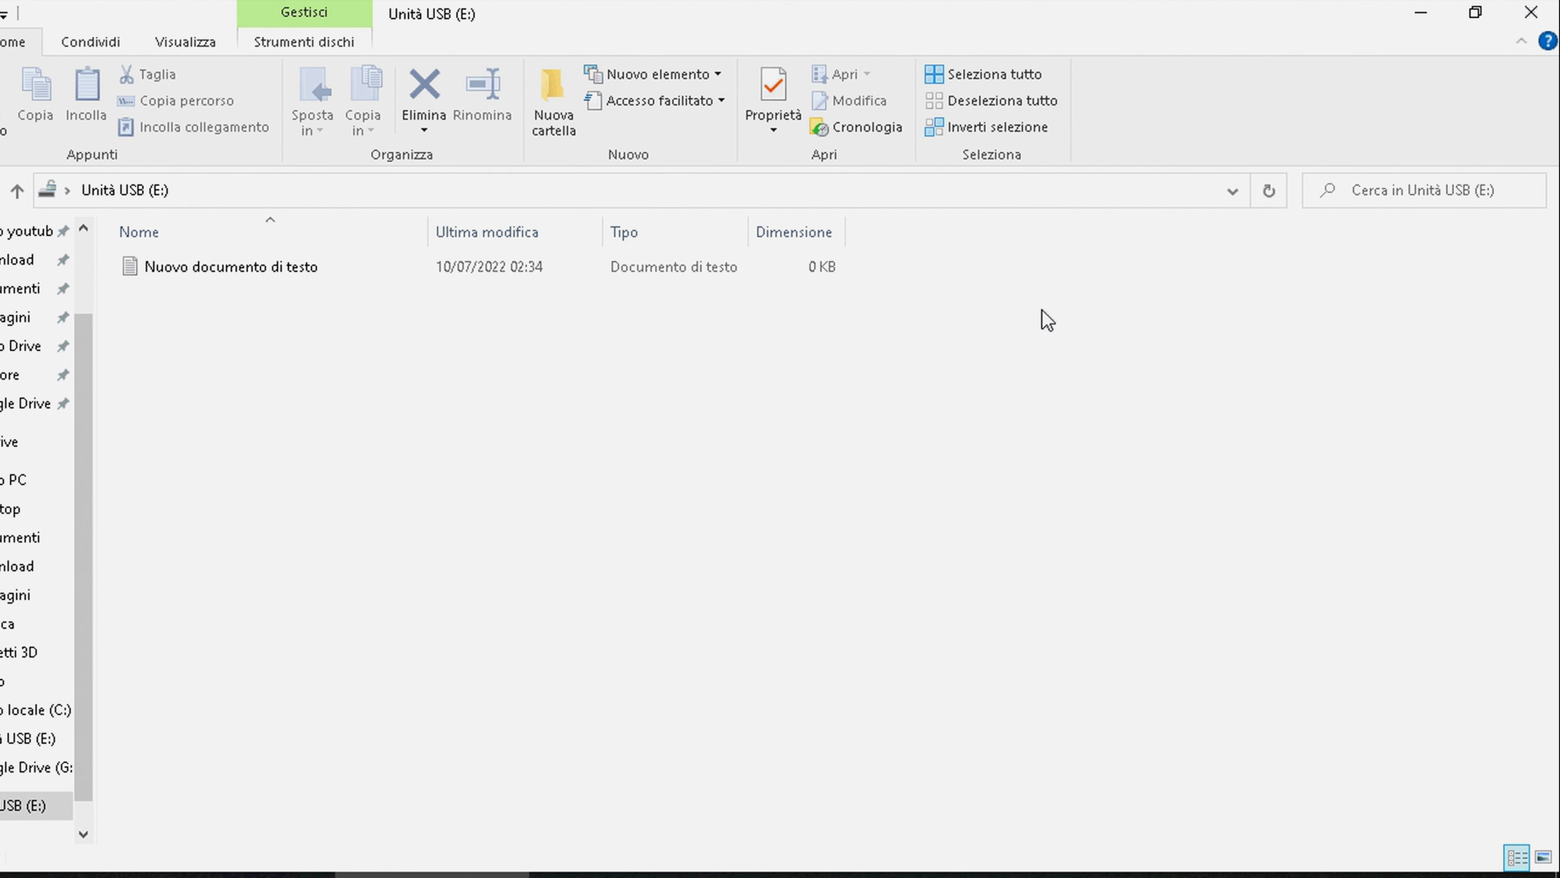
Open the empty Nuovo documento di testo, close it, and return to Questo PC
double_click(293, 266)
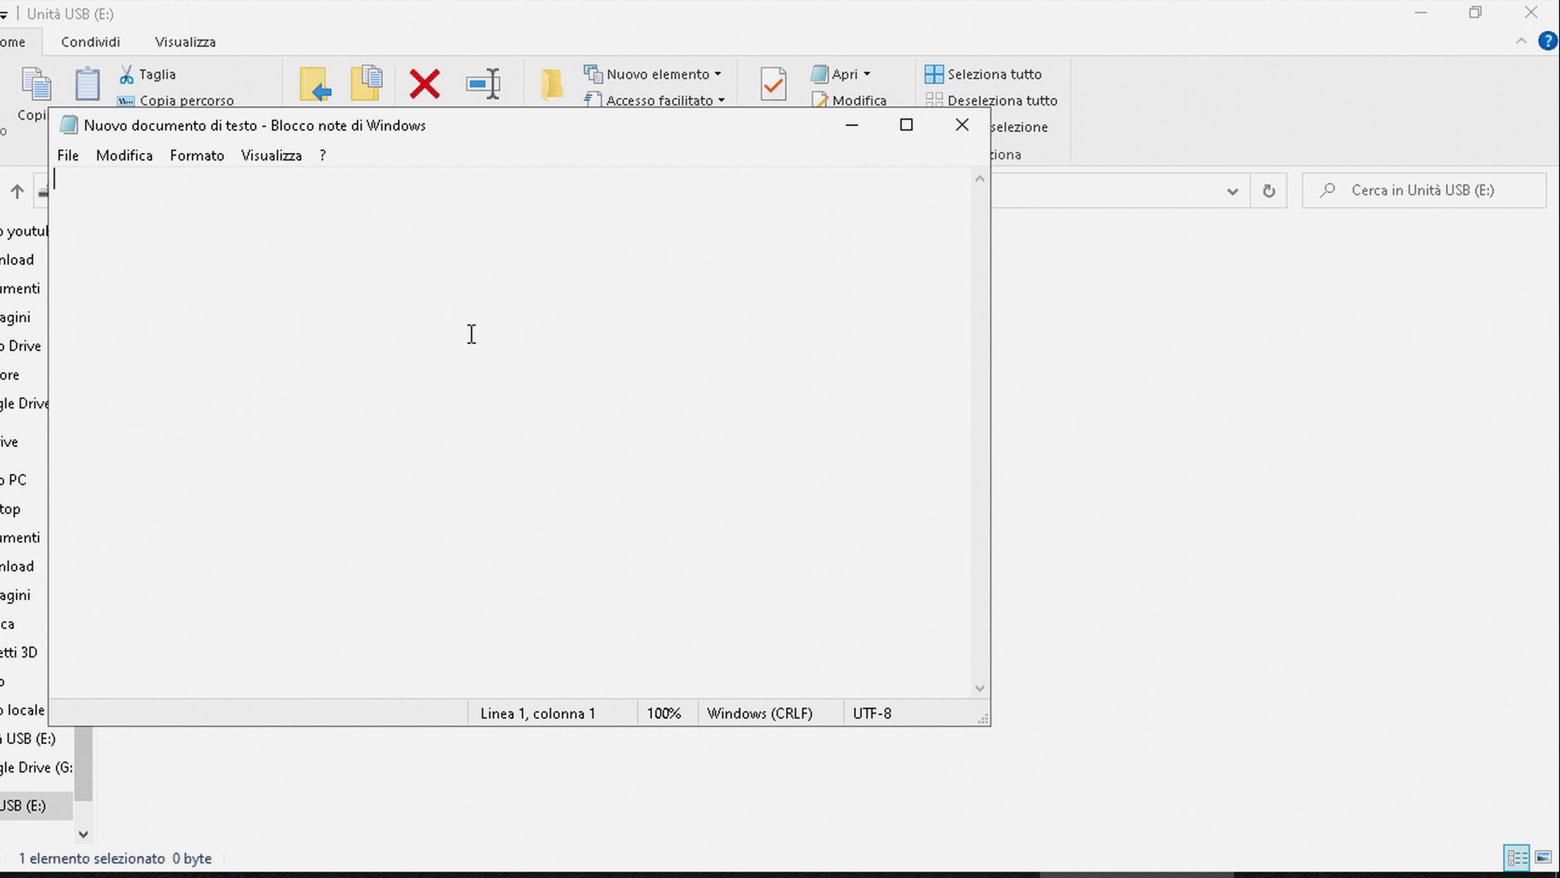
left_click(961, 125)
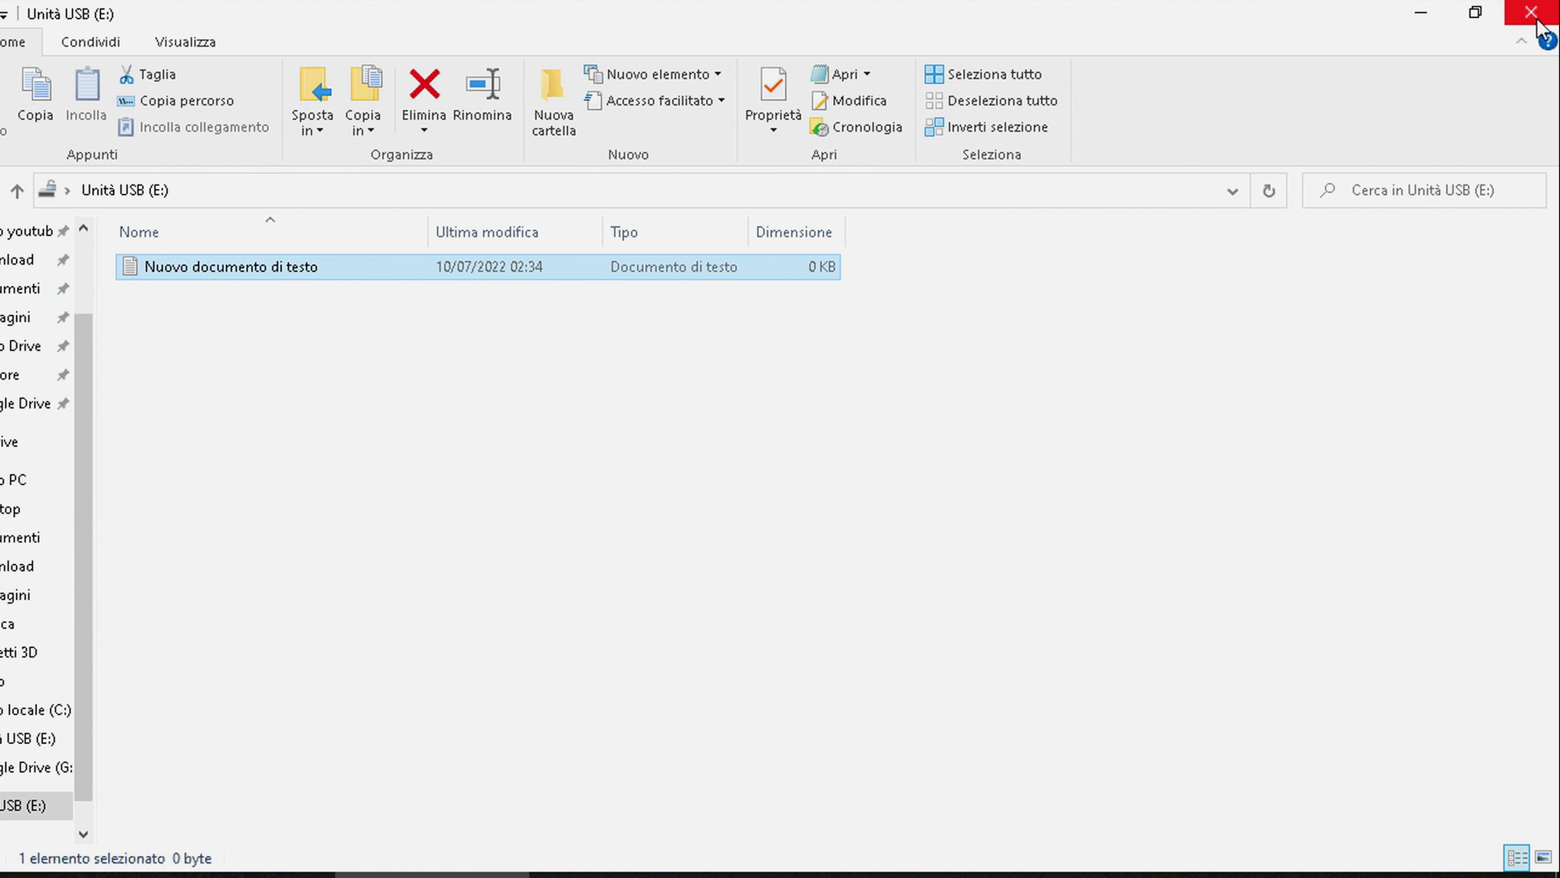
key("alt+Up")
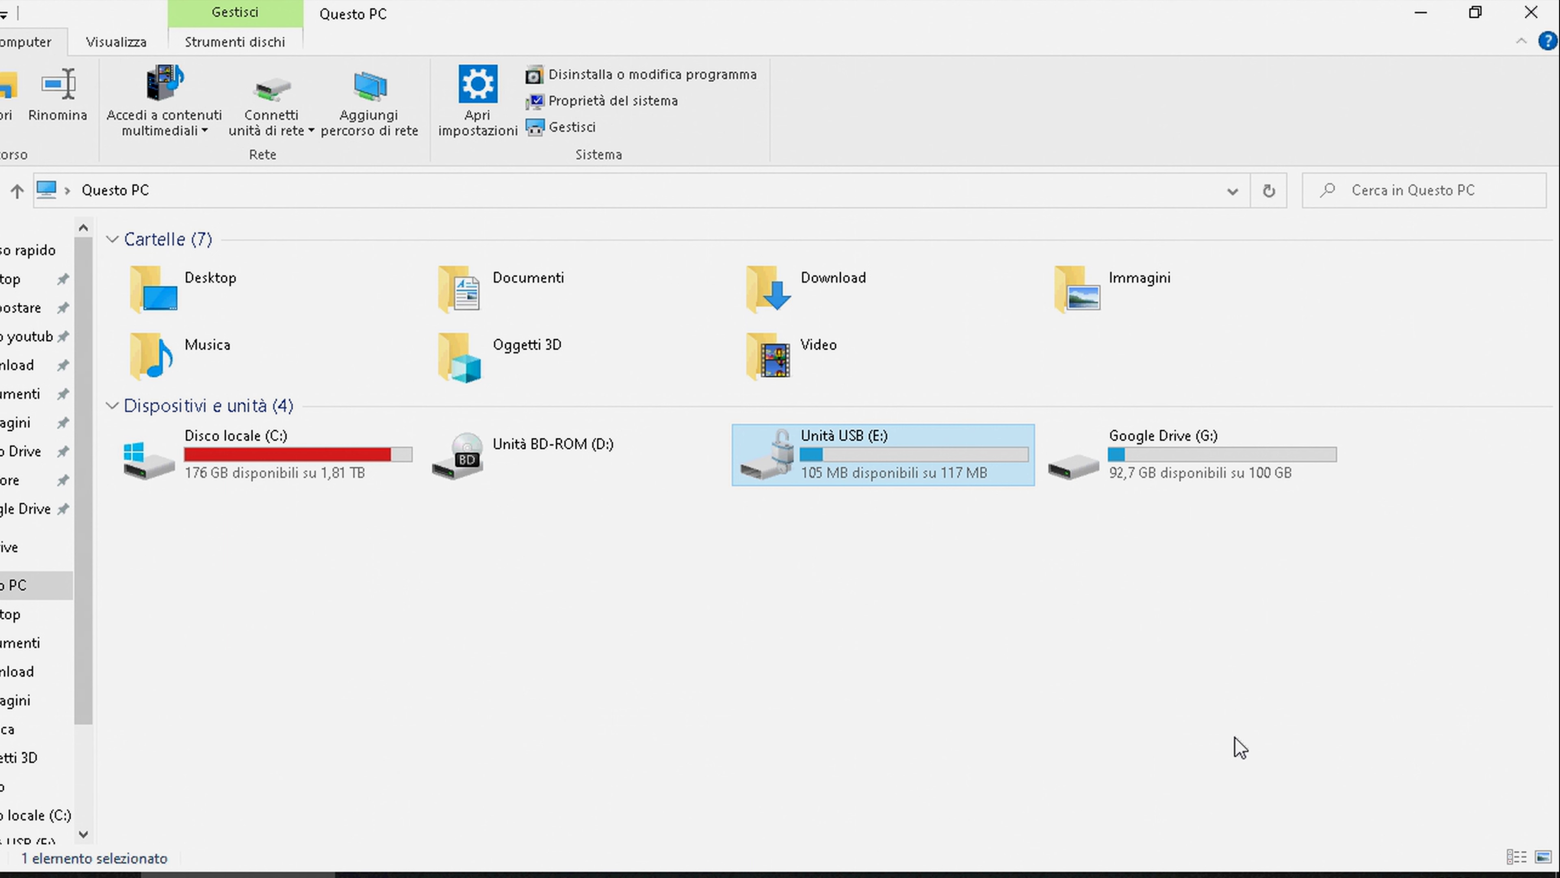
Safely eject the USB flash drive and dismiss the Accesso negato error
left_click(1281, 876)
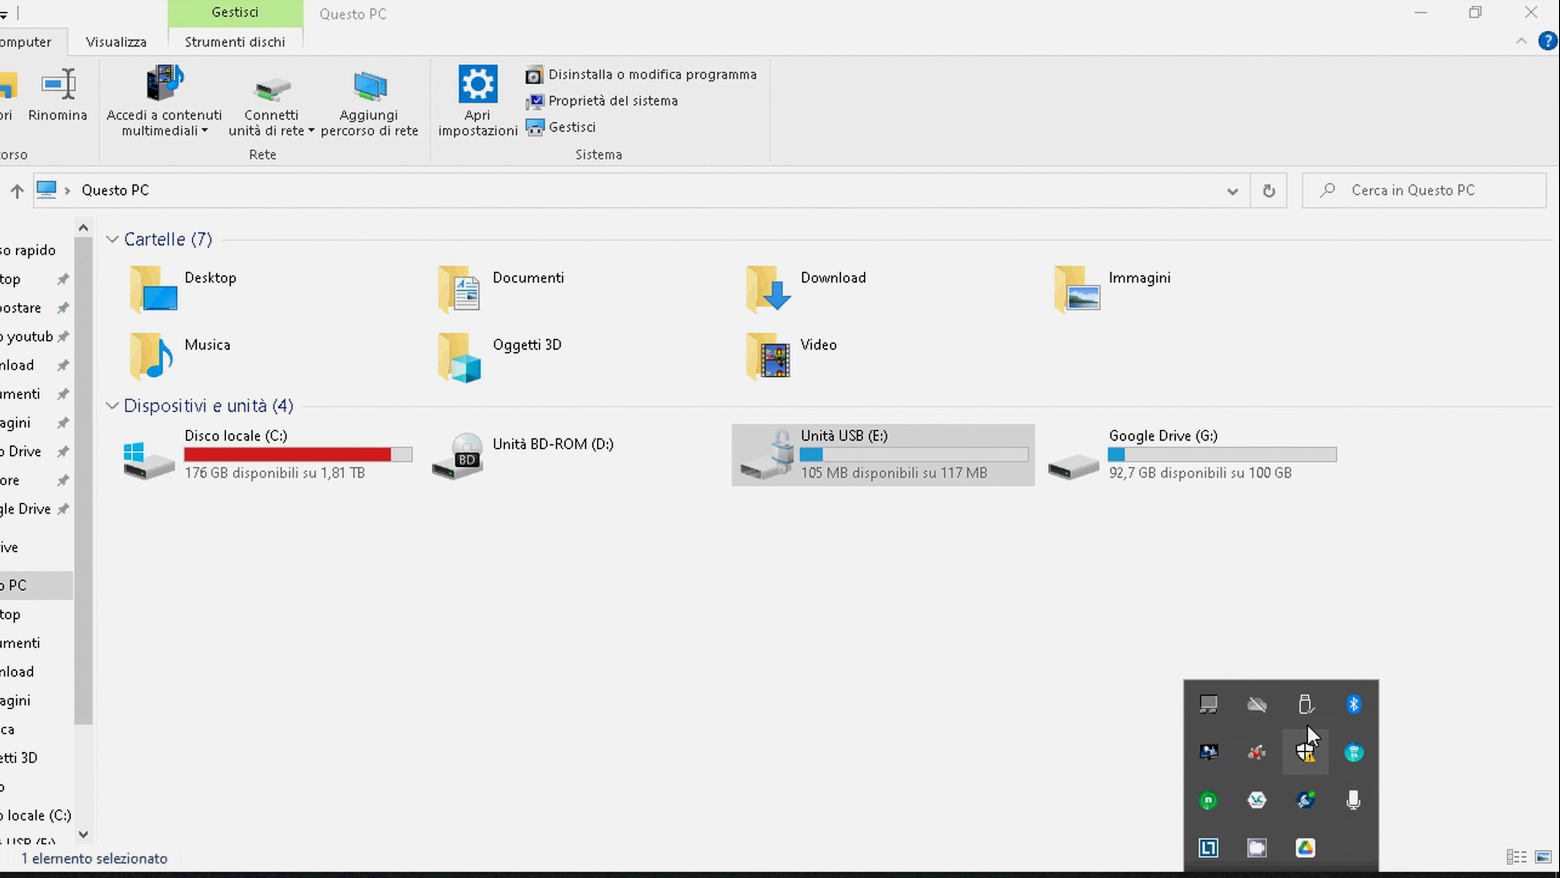
left_click(1305, 702)
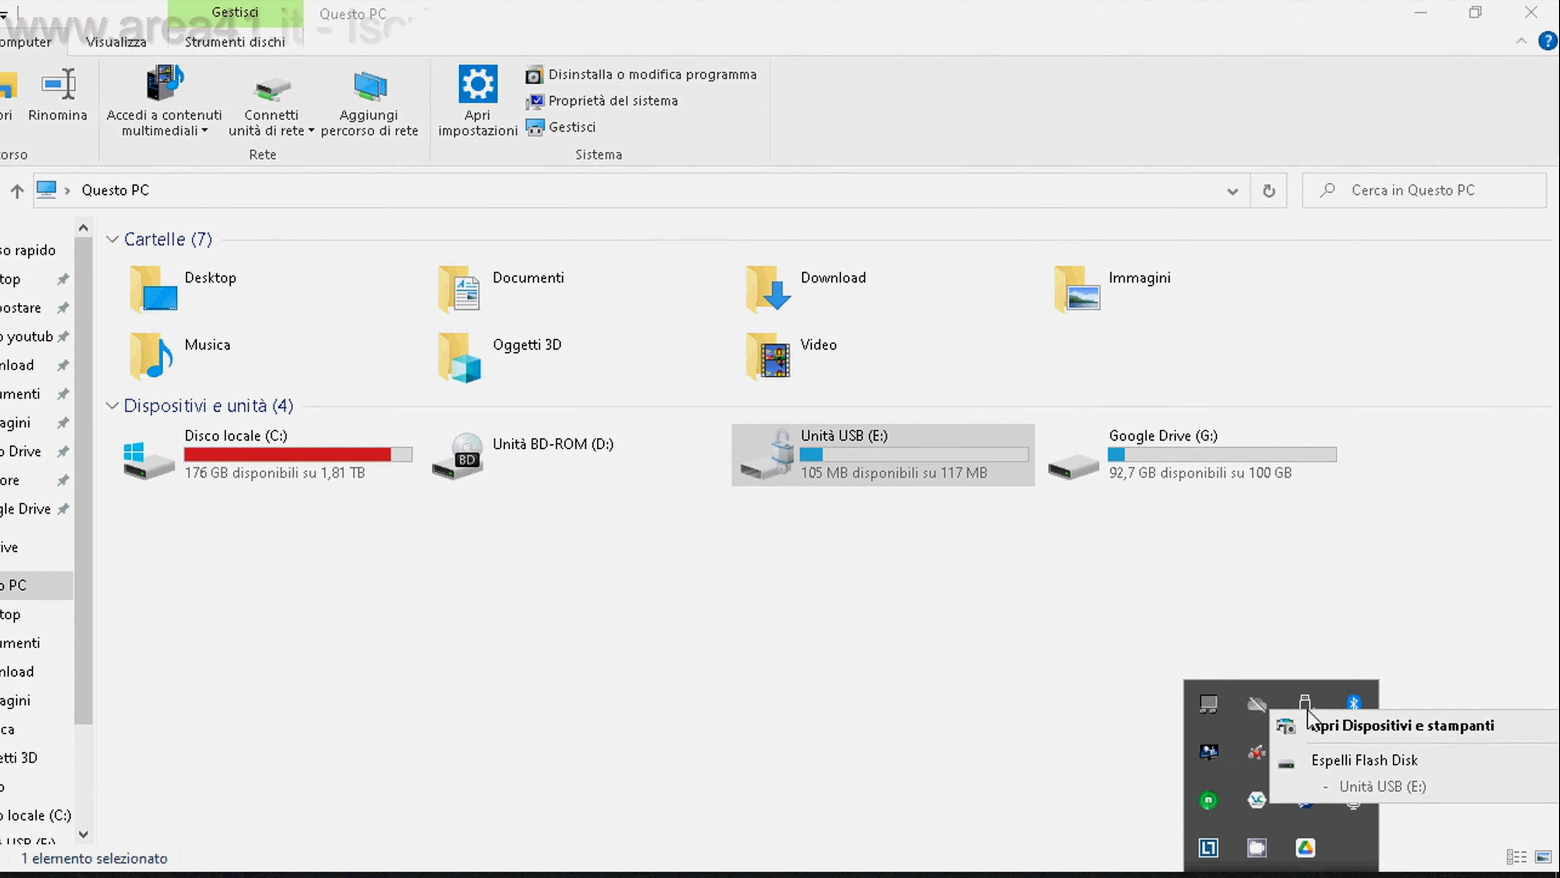
left_click(1186, 728)
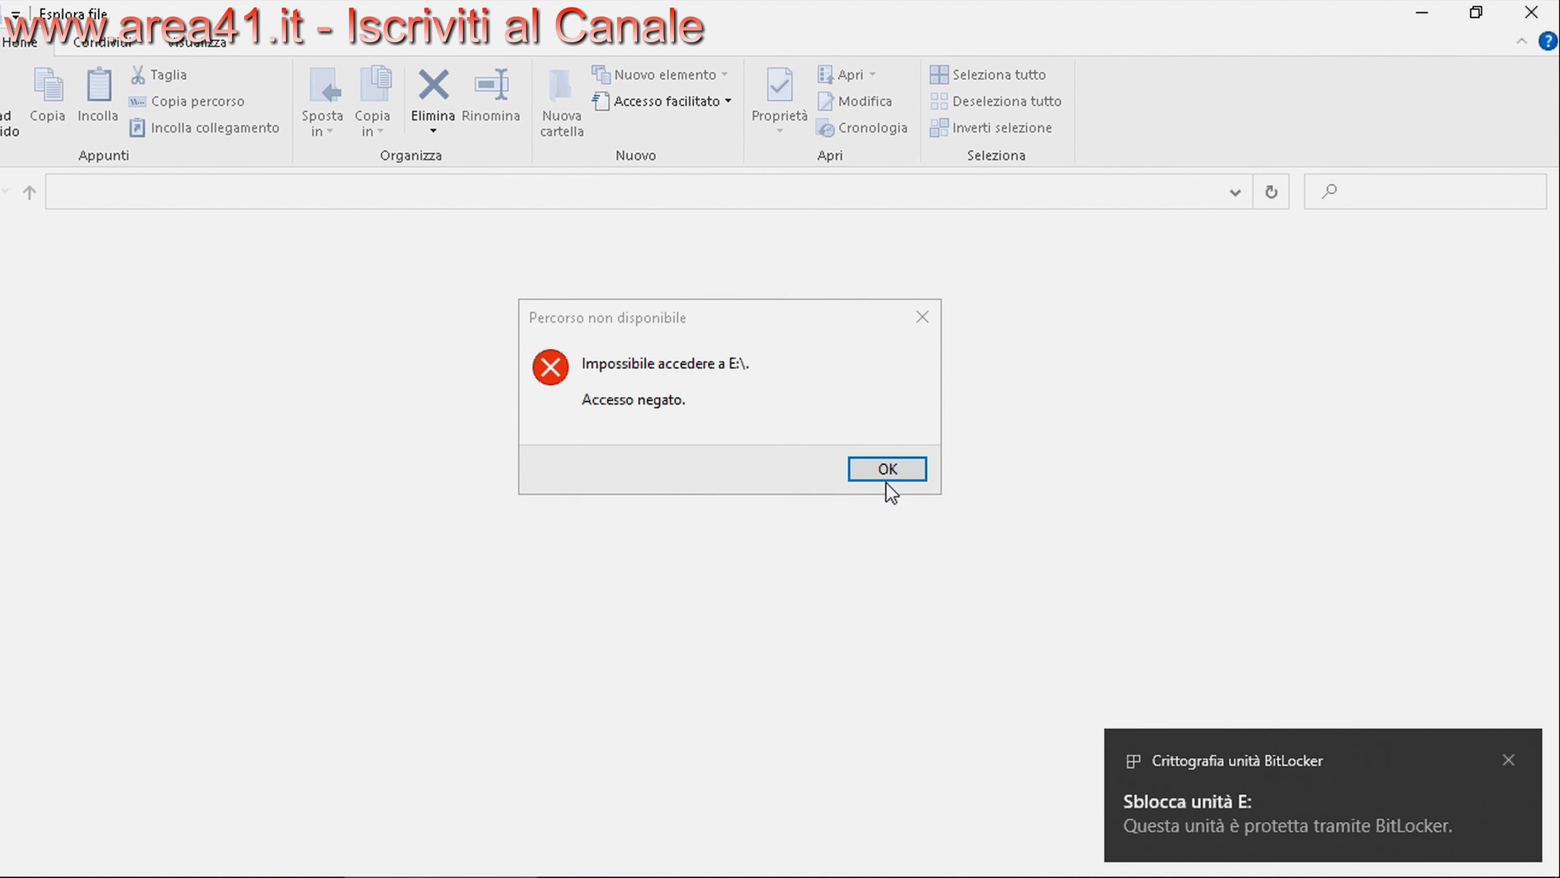
left_click(887, 472)
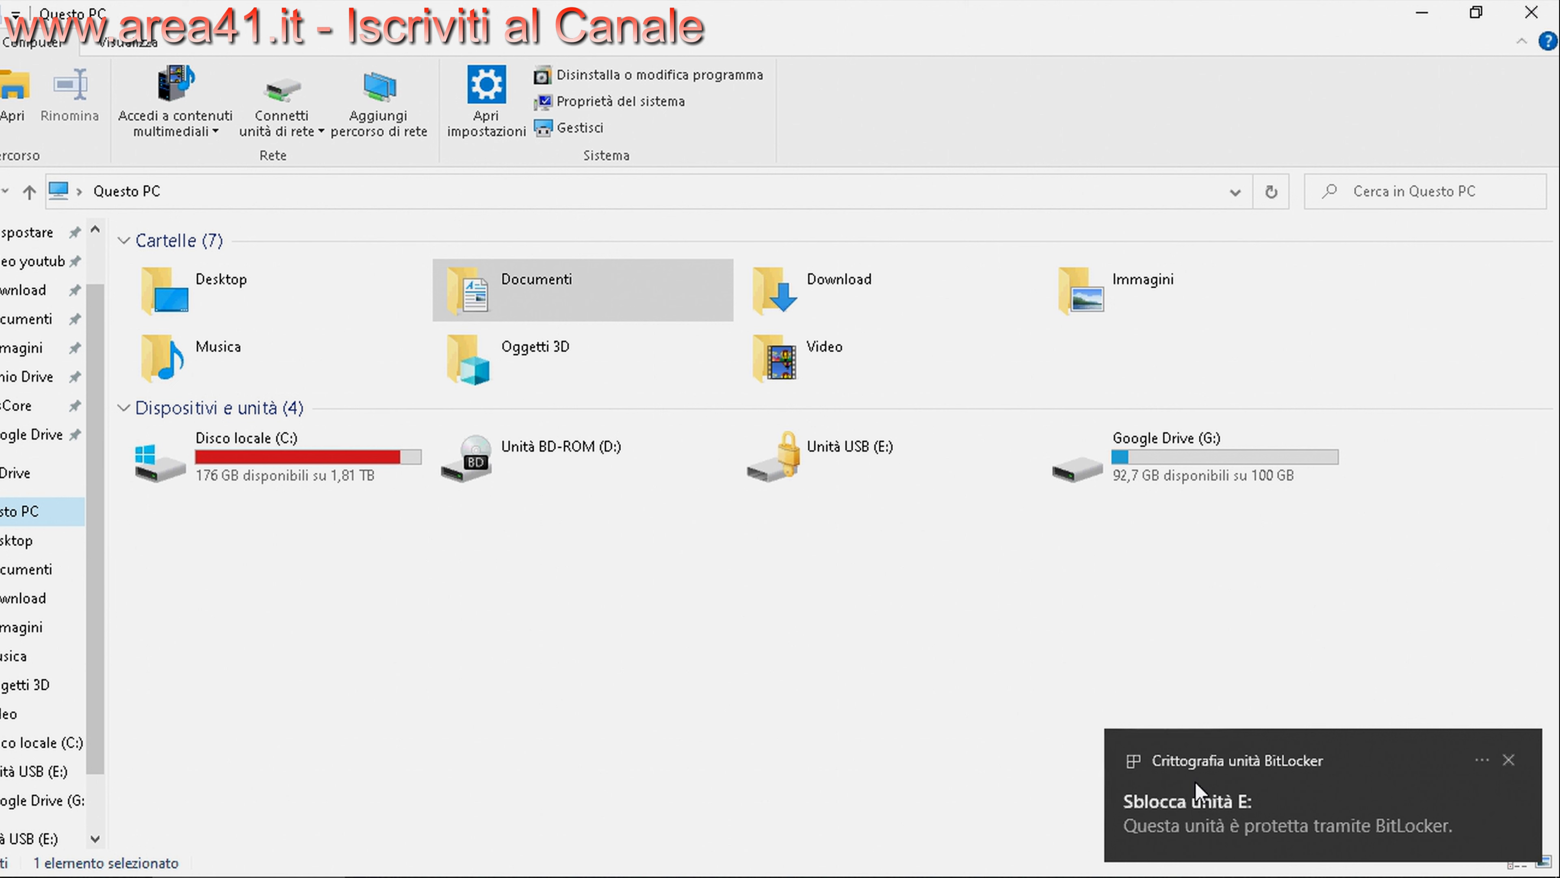
From the BitLocker prompt for E:, choose Altre opzioni > Immettere la chiave di ripristino
left_click(1195, 762)
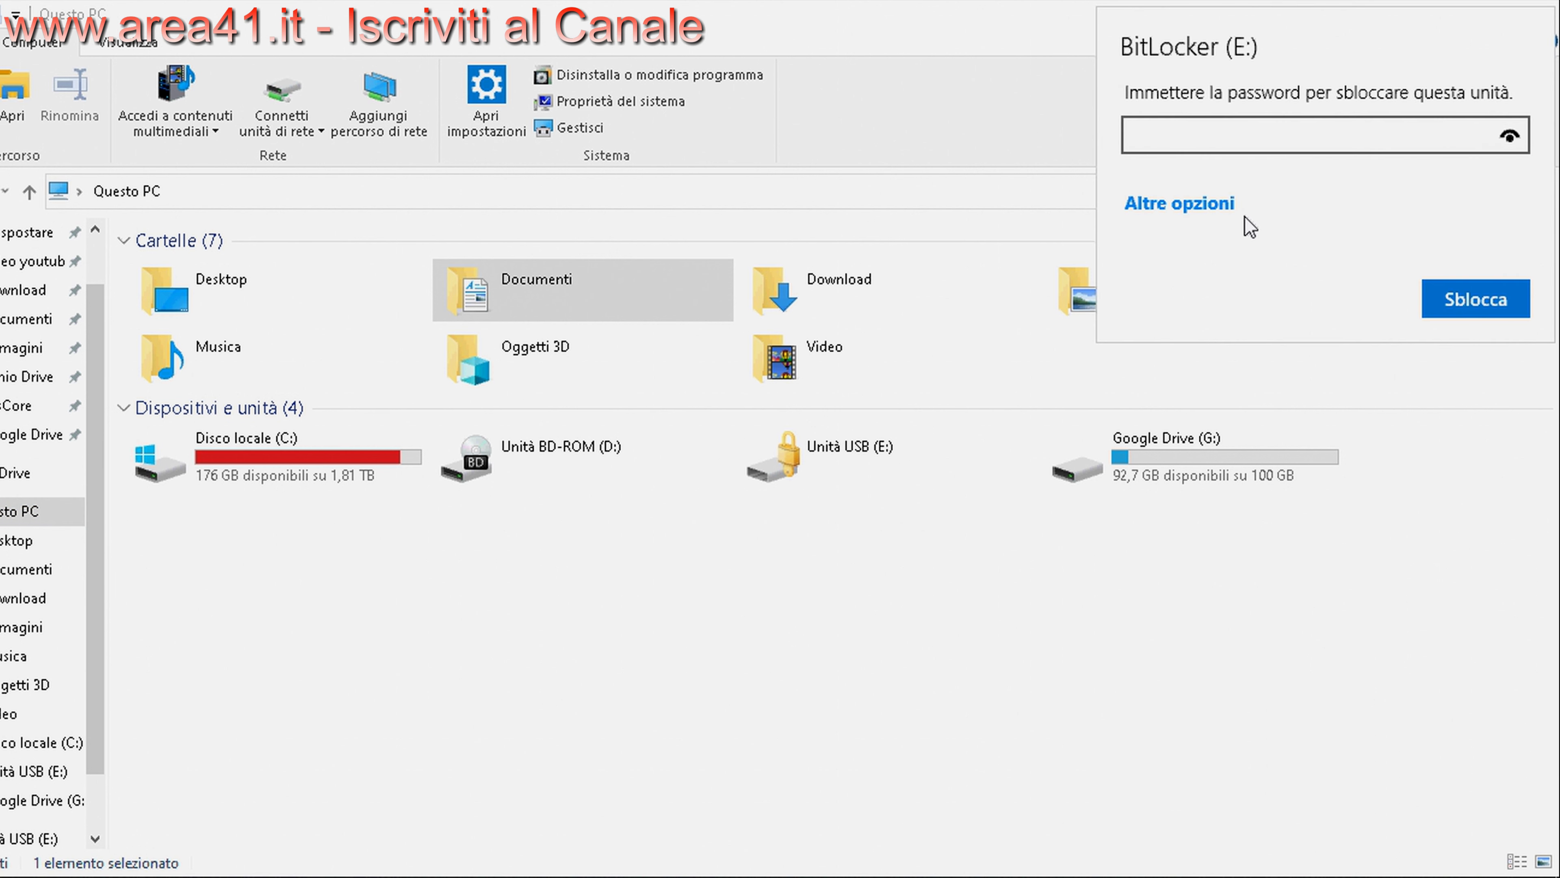
left_click(1197, 207)
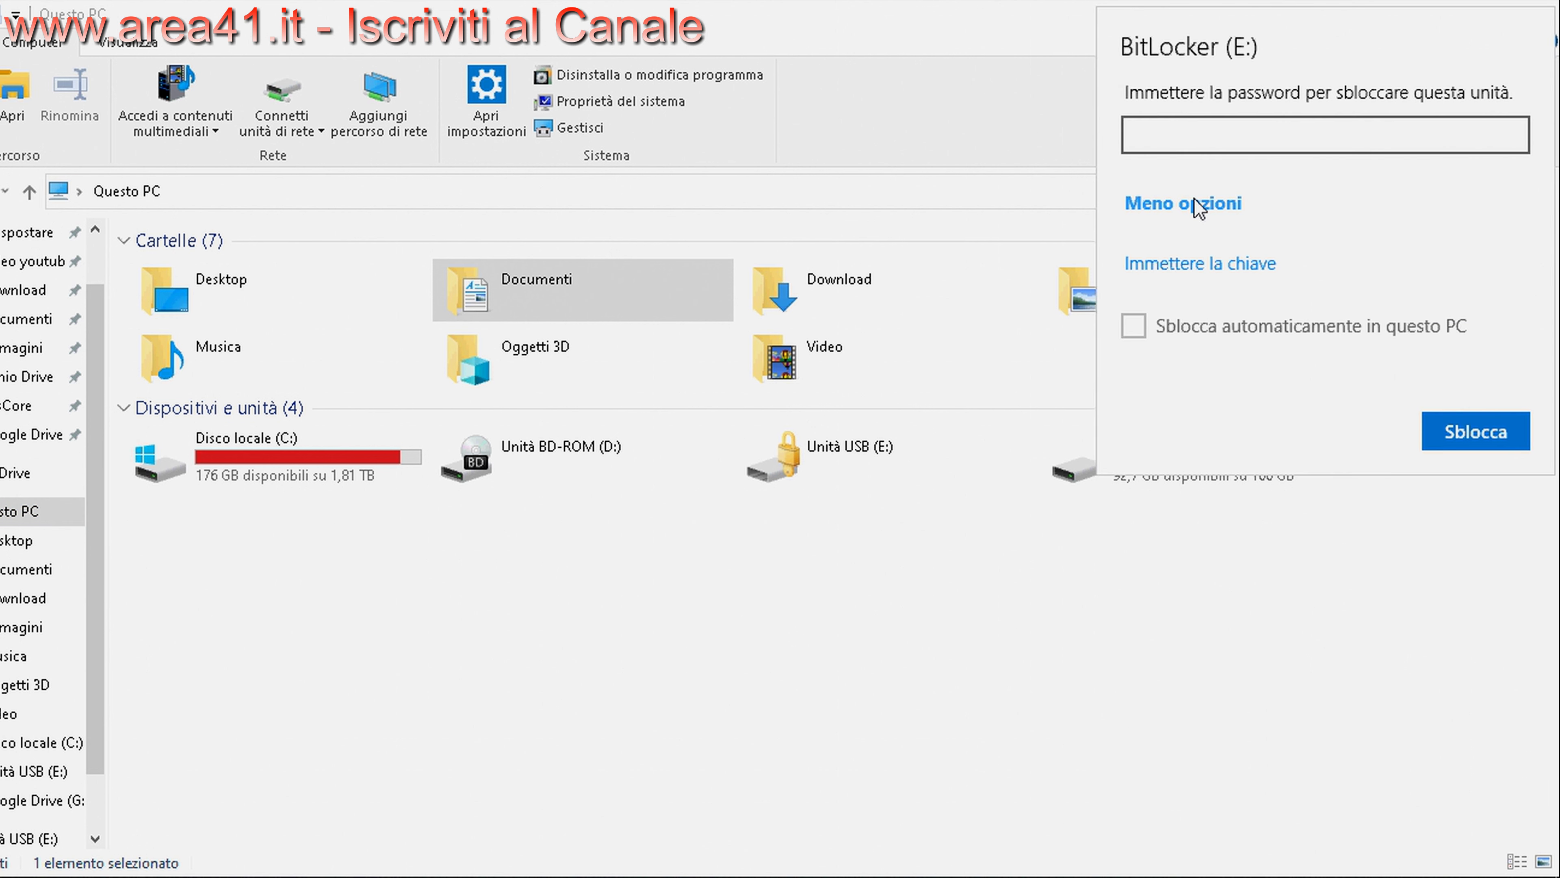
left_click(1213, 264)
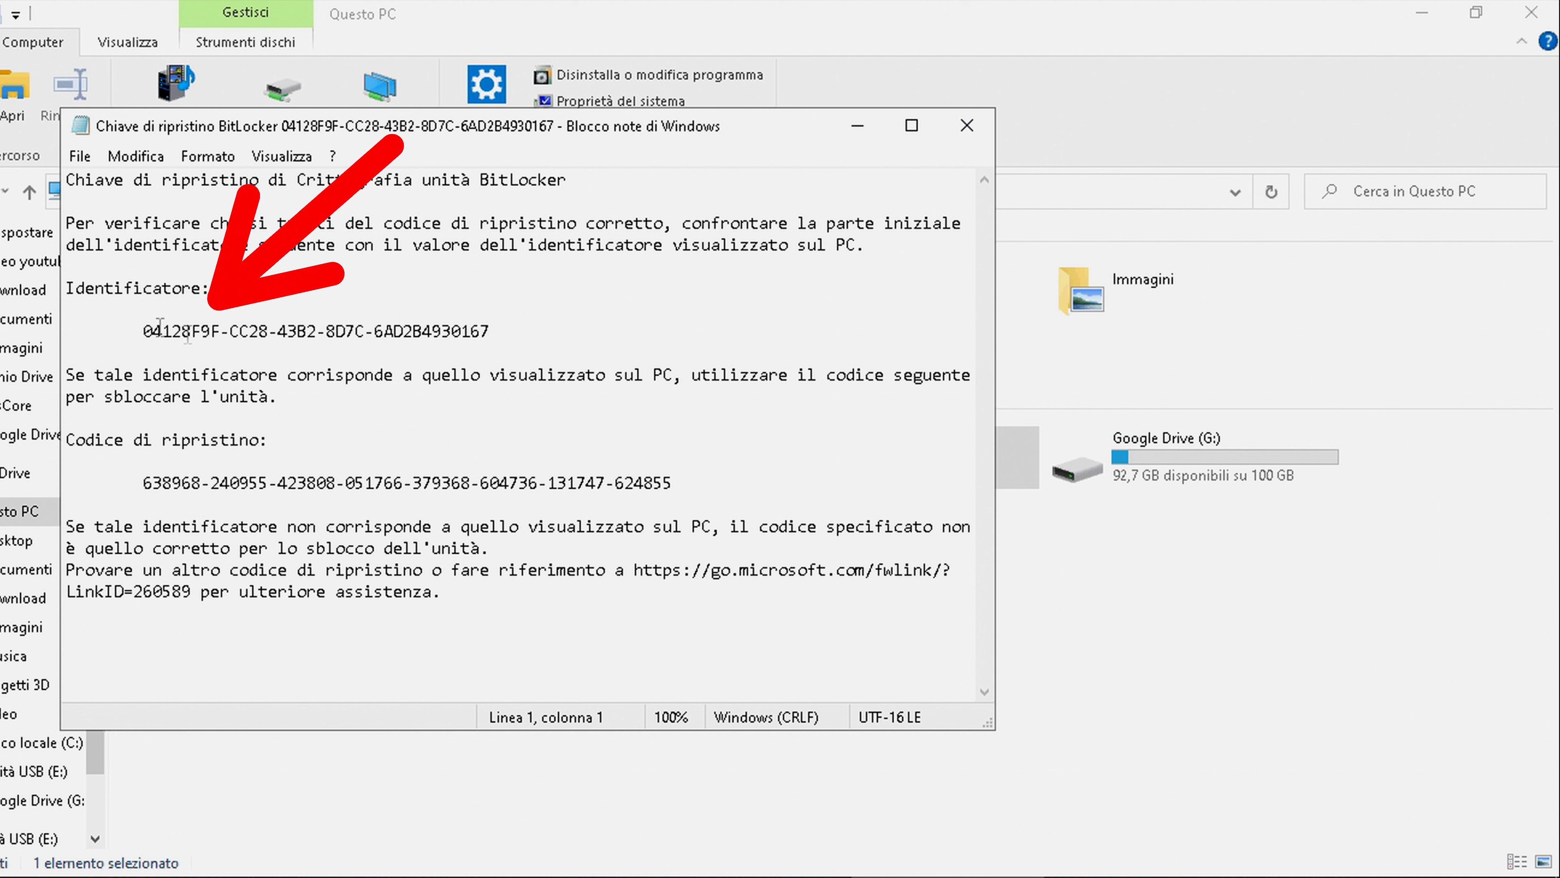
Copy the 48-digit recovery code and paste it into E:'s recovery-key prompt to unlock it
left_click_drag(142, 330, 222, 325)
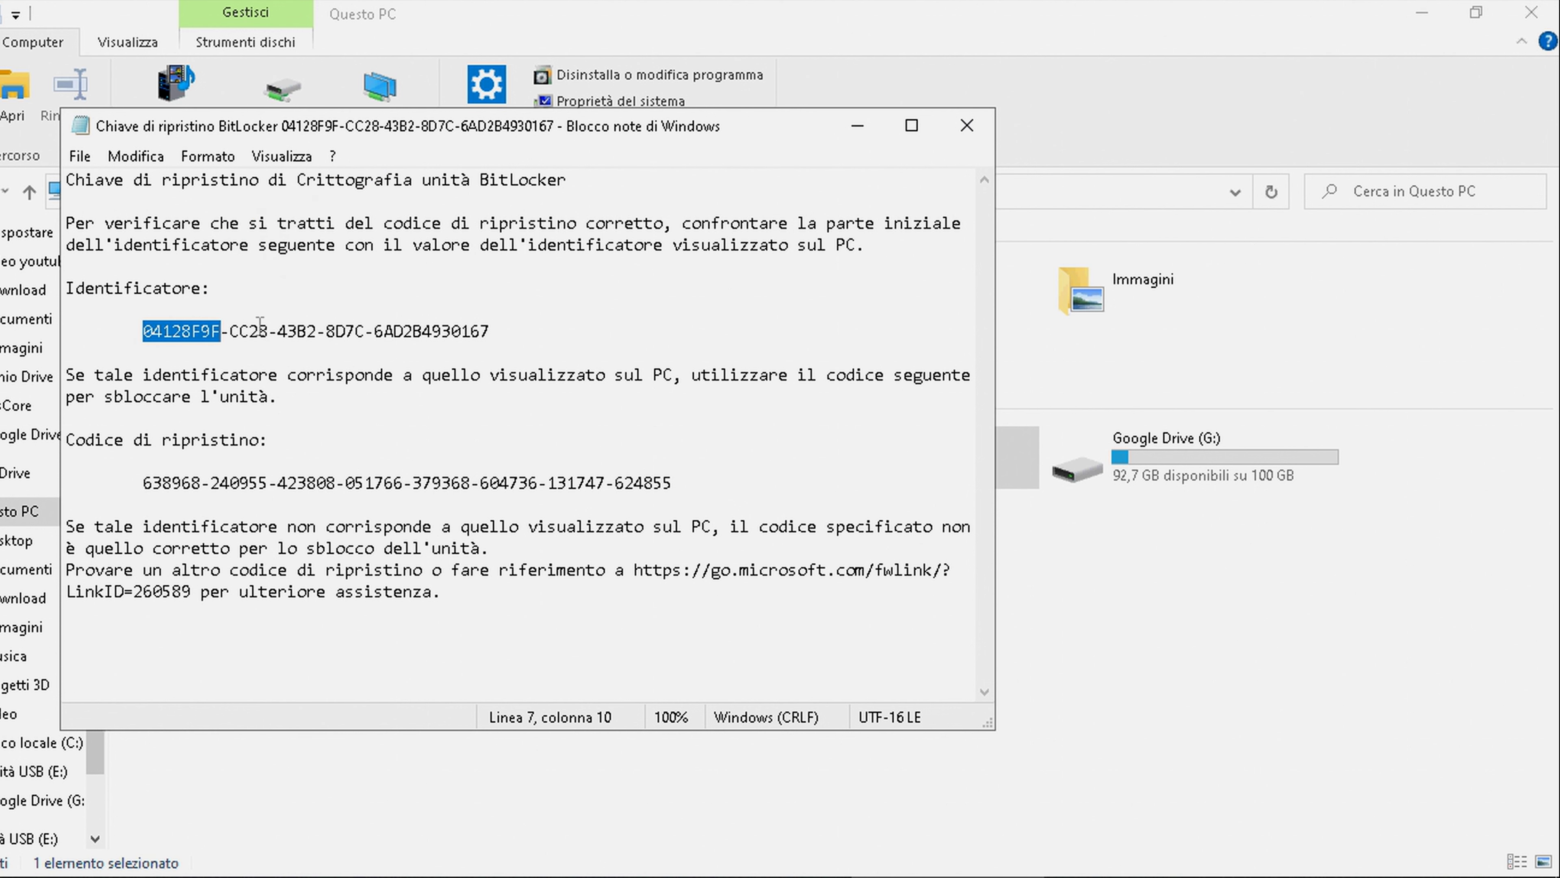
left_click_drag(143, 484, 725, 500)
key("ctrl+c")
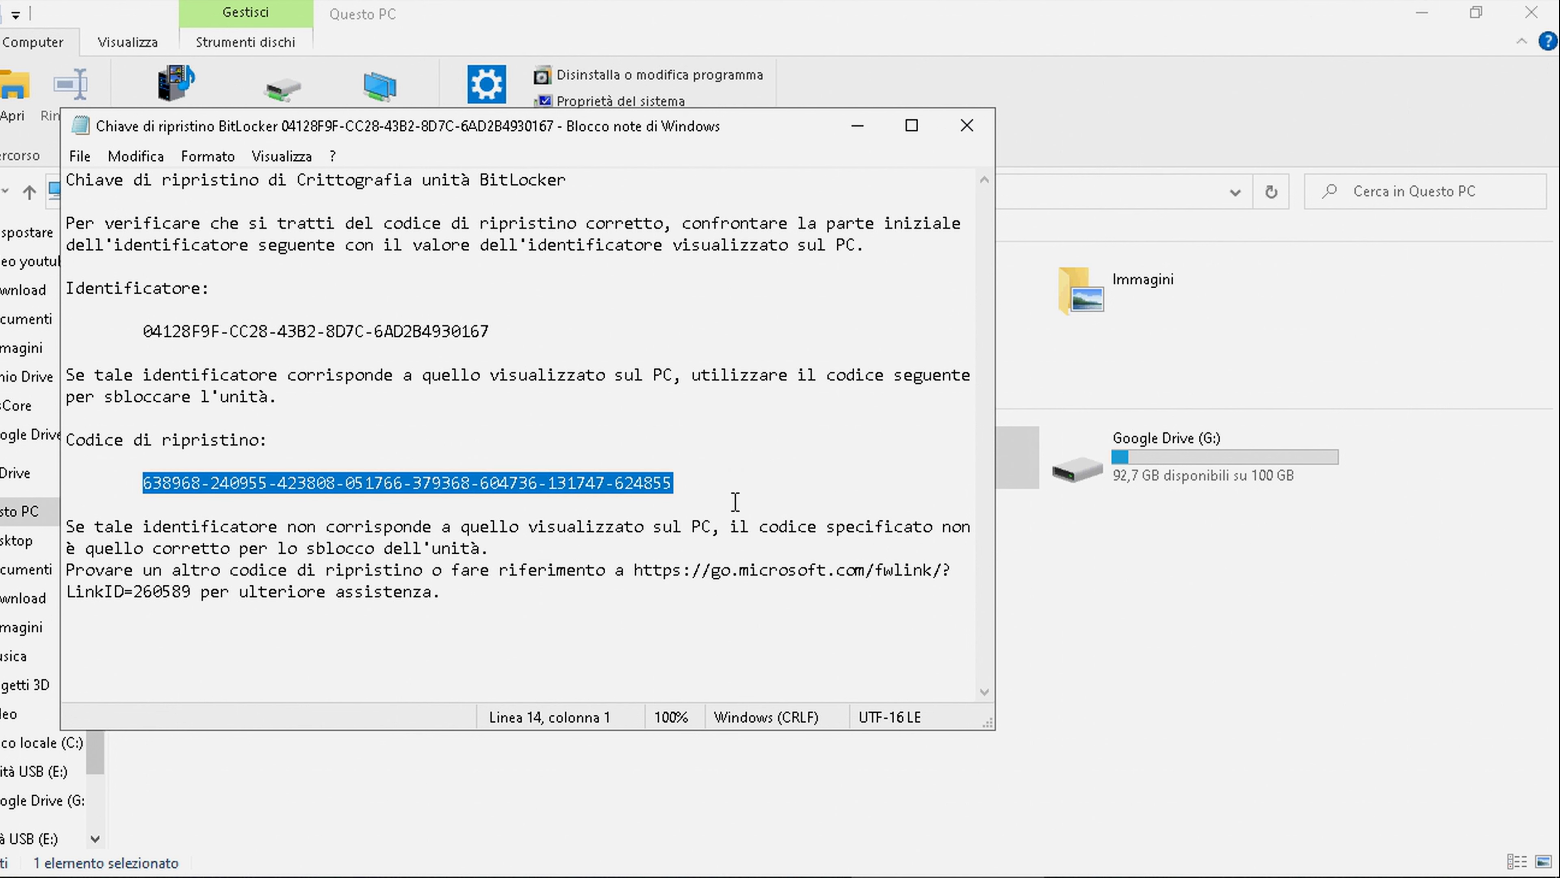
left_click(1072, 682)
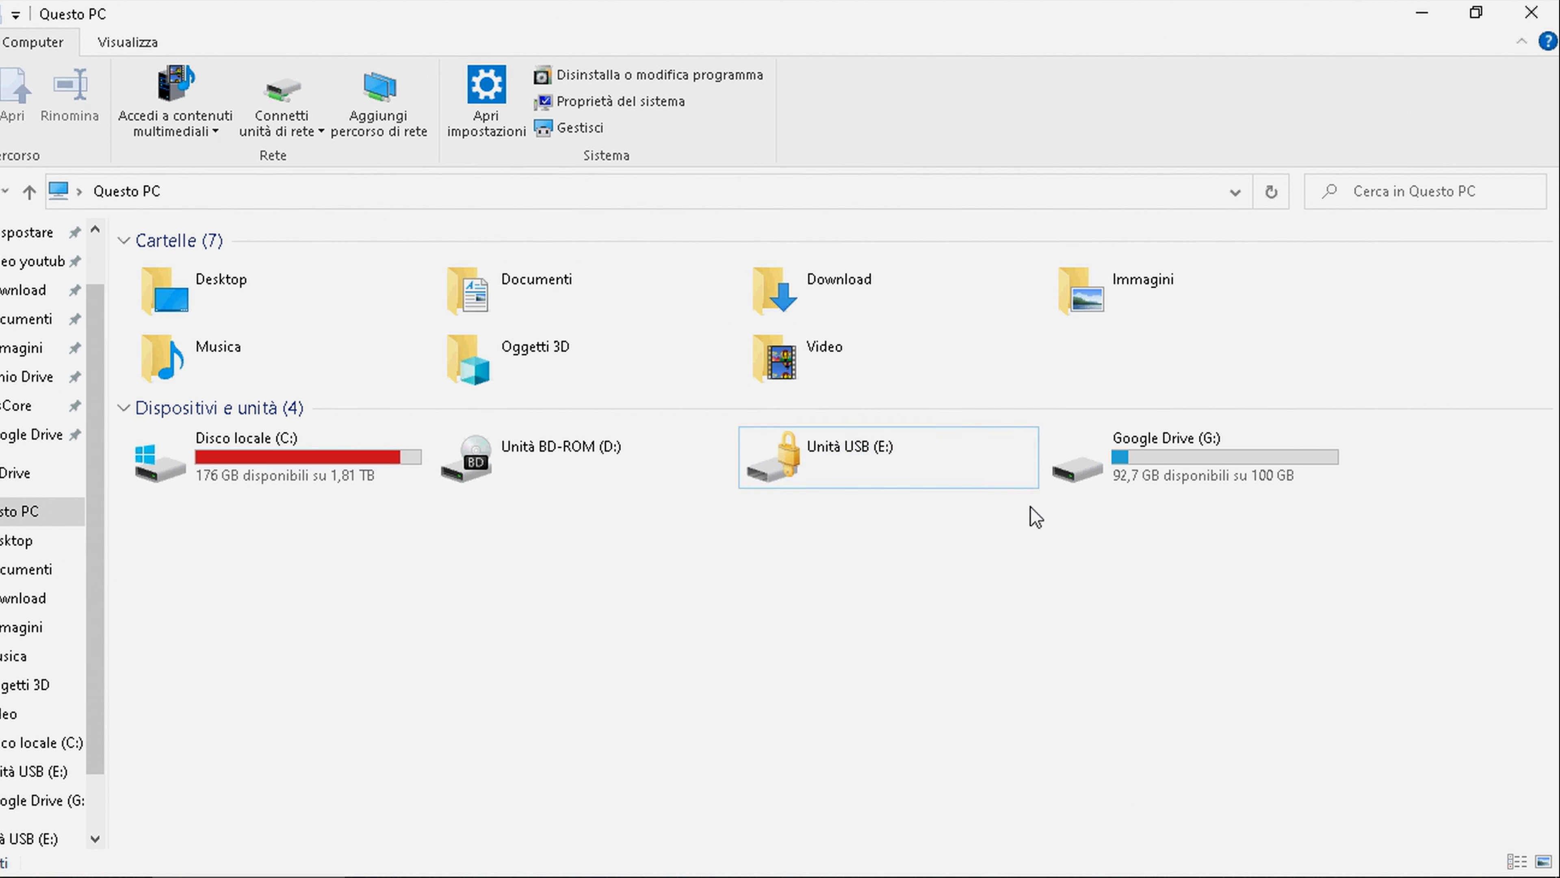
double_click(916, 457)
left_click(1201, 205)
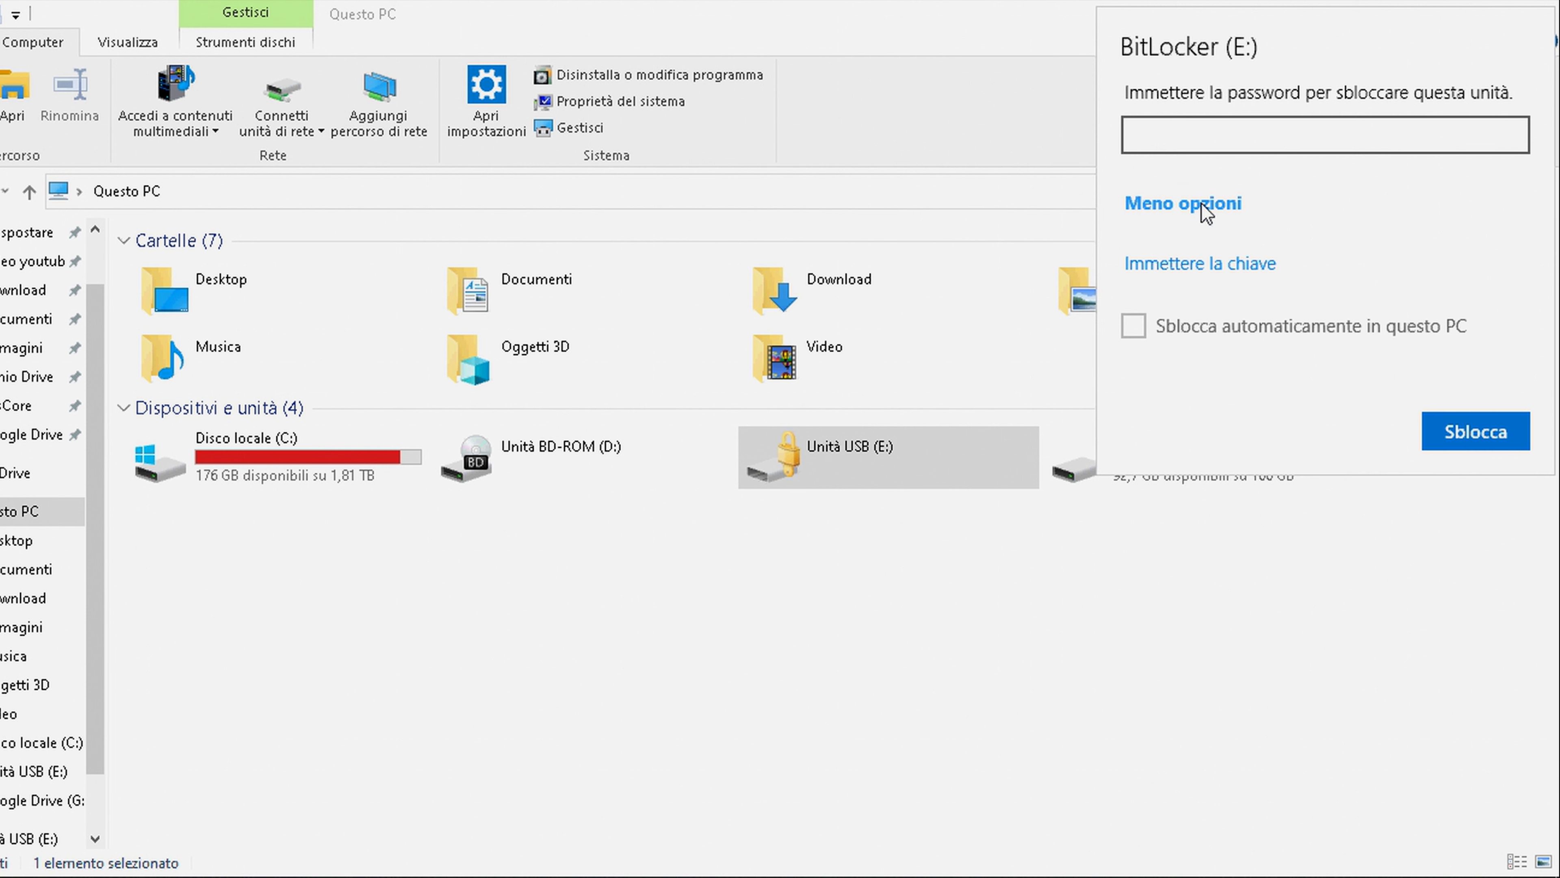
left_click(1194, 263)
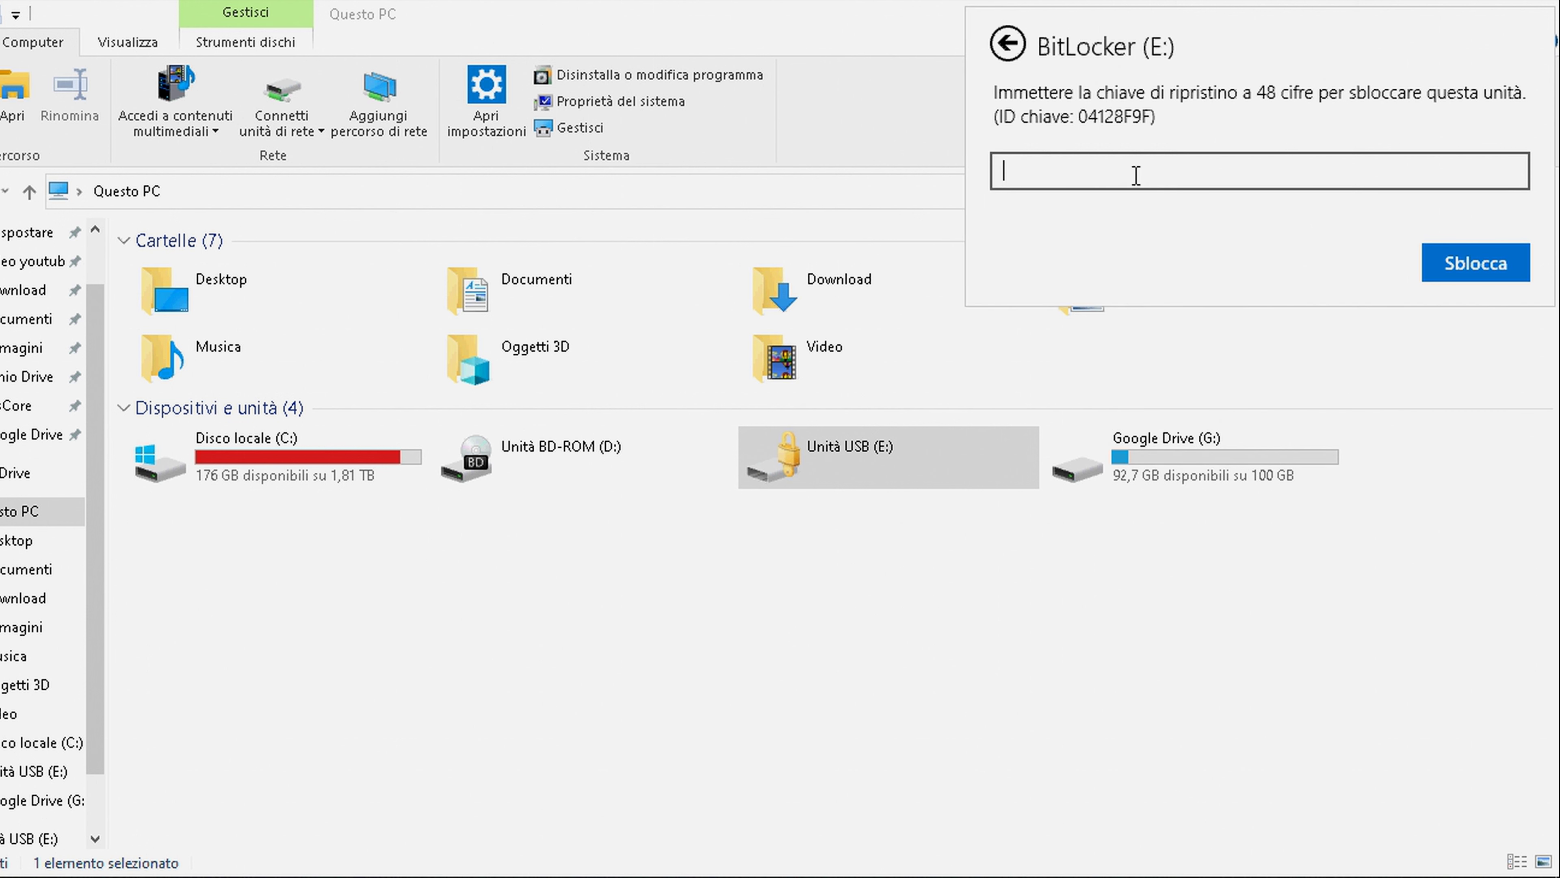
key("ctrl+v")
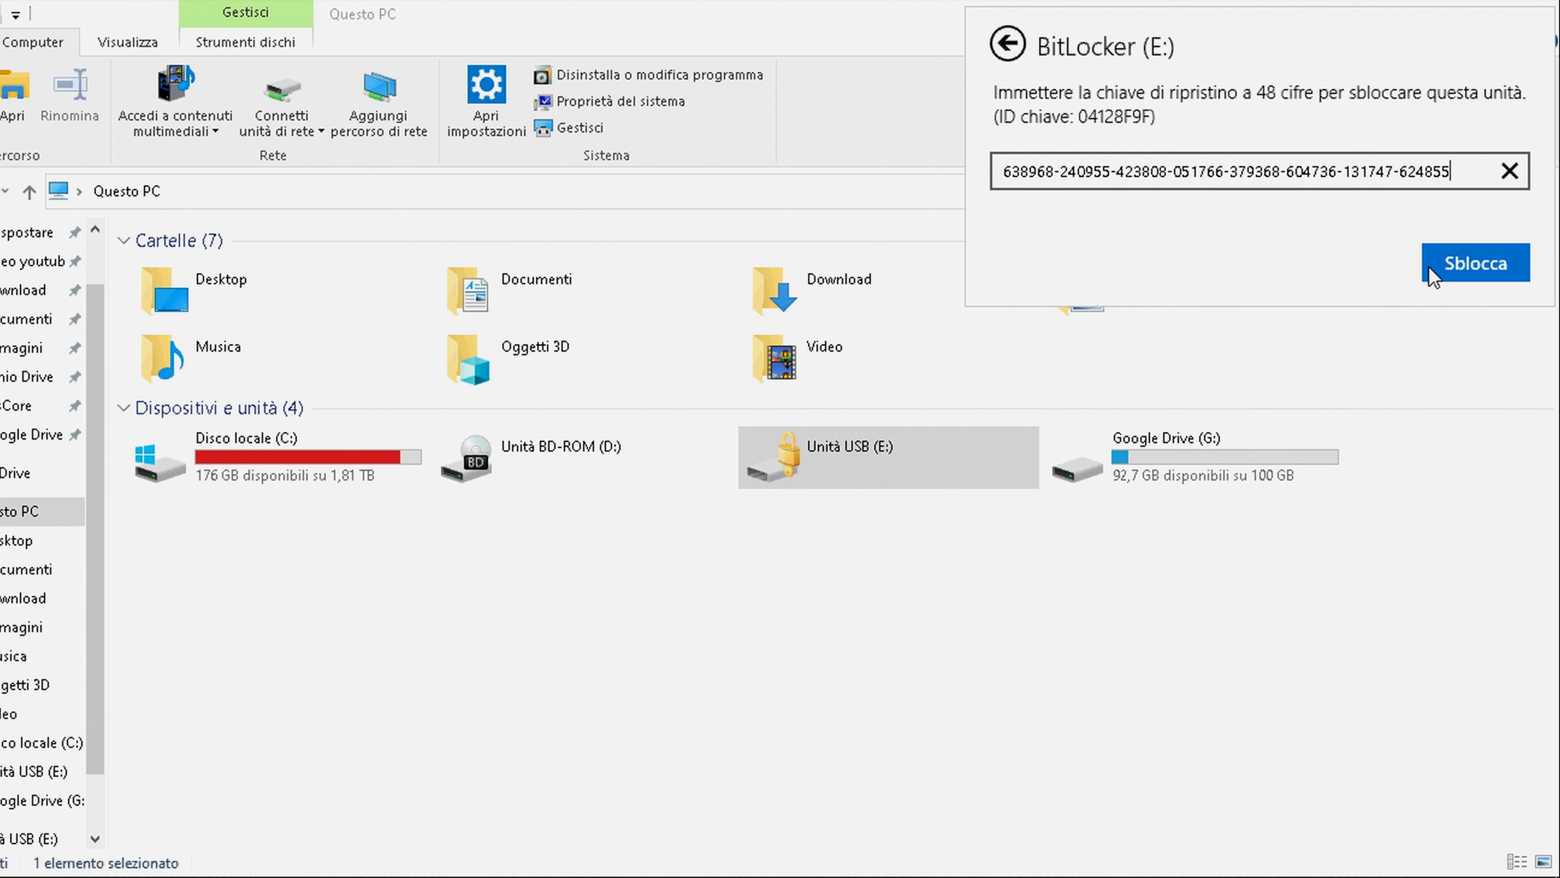
left_click(1465, 274)
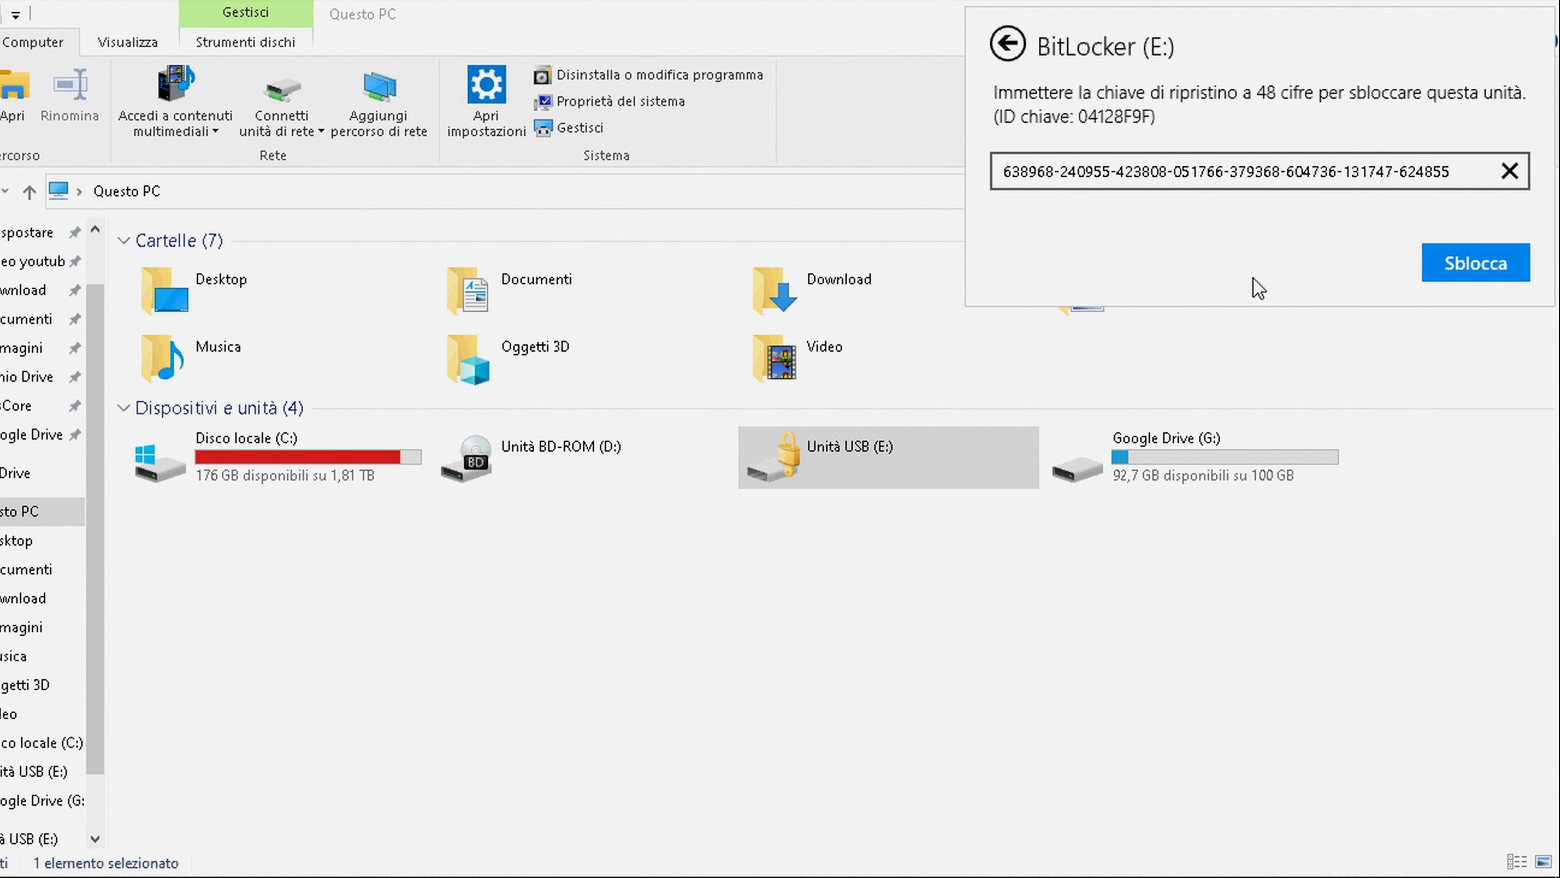
Check Nuovo documento di testo on E:, return to Questo PC, and close the recovery key file
double_click(261, 279)
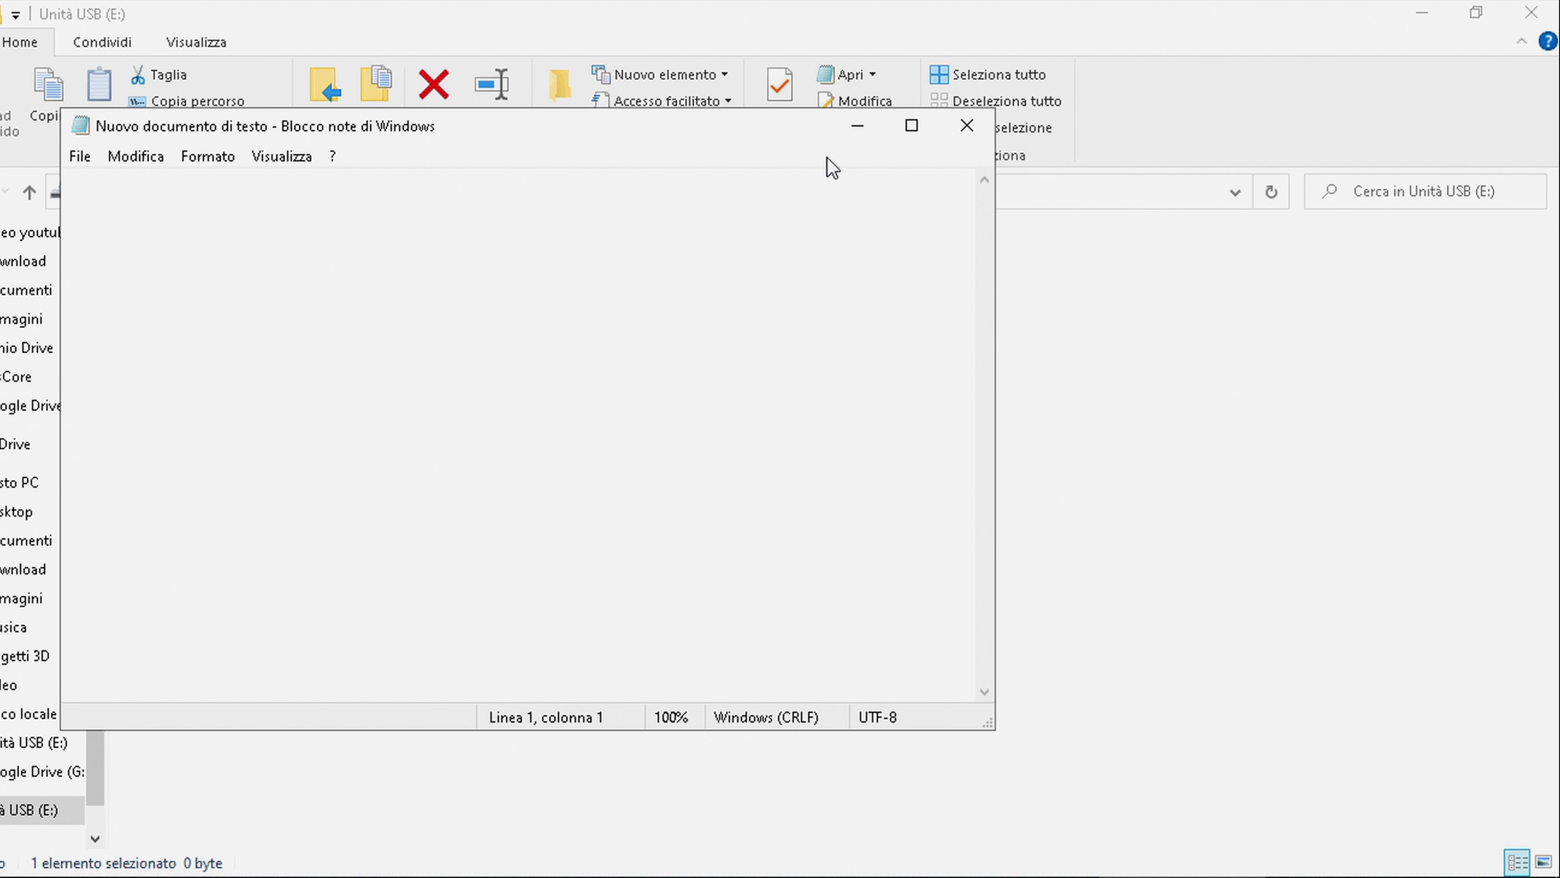
left_click(967, 125)
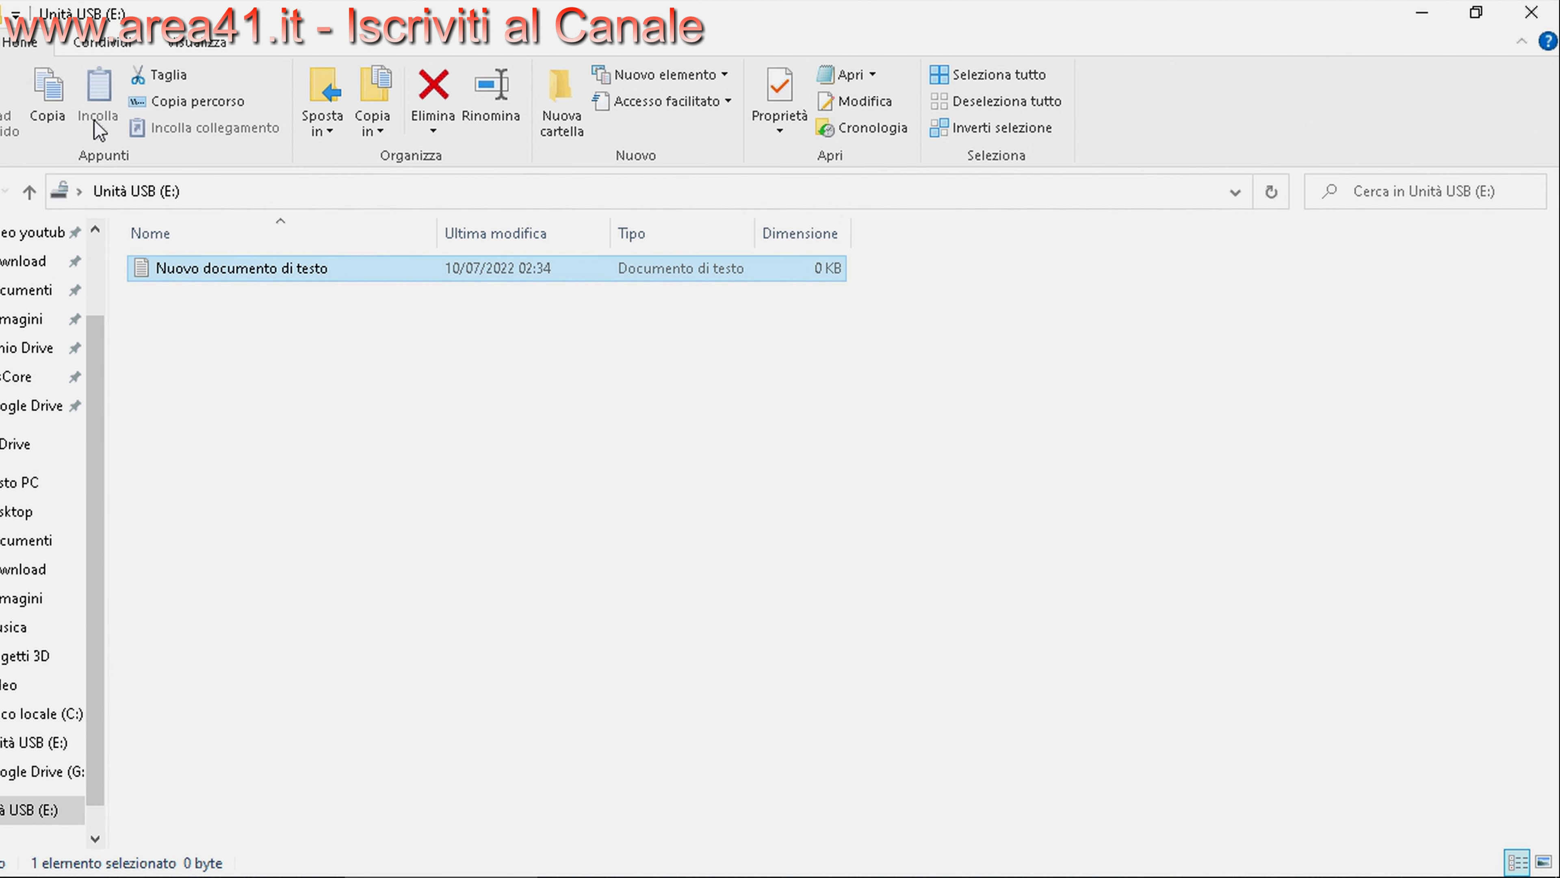
key("alt+Up")
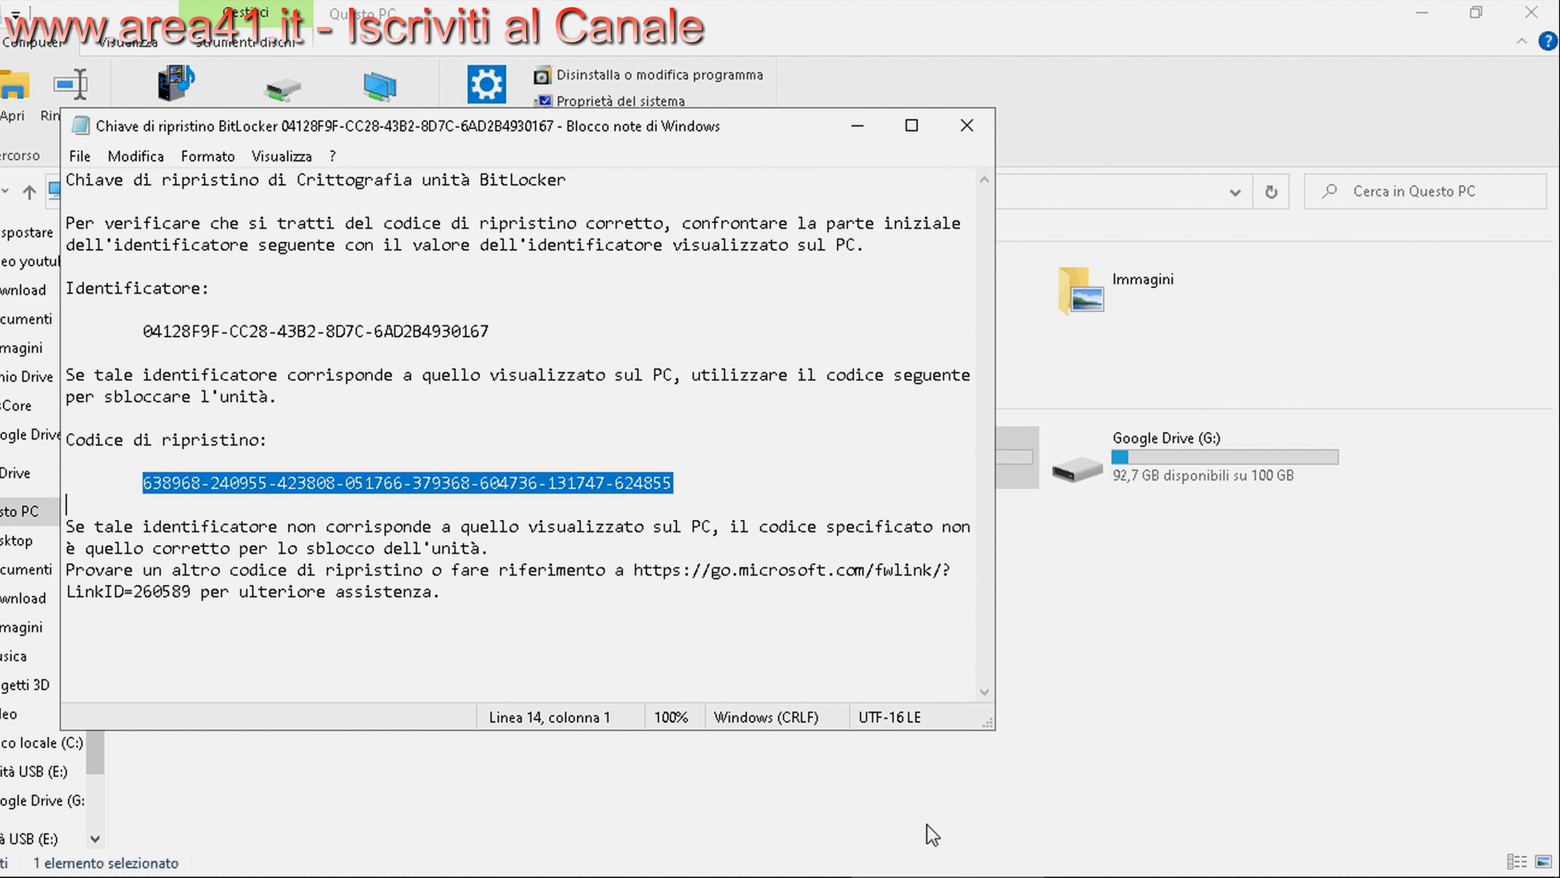
left_click(967, 126)
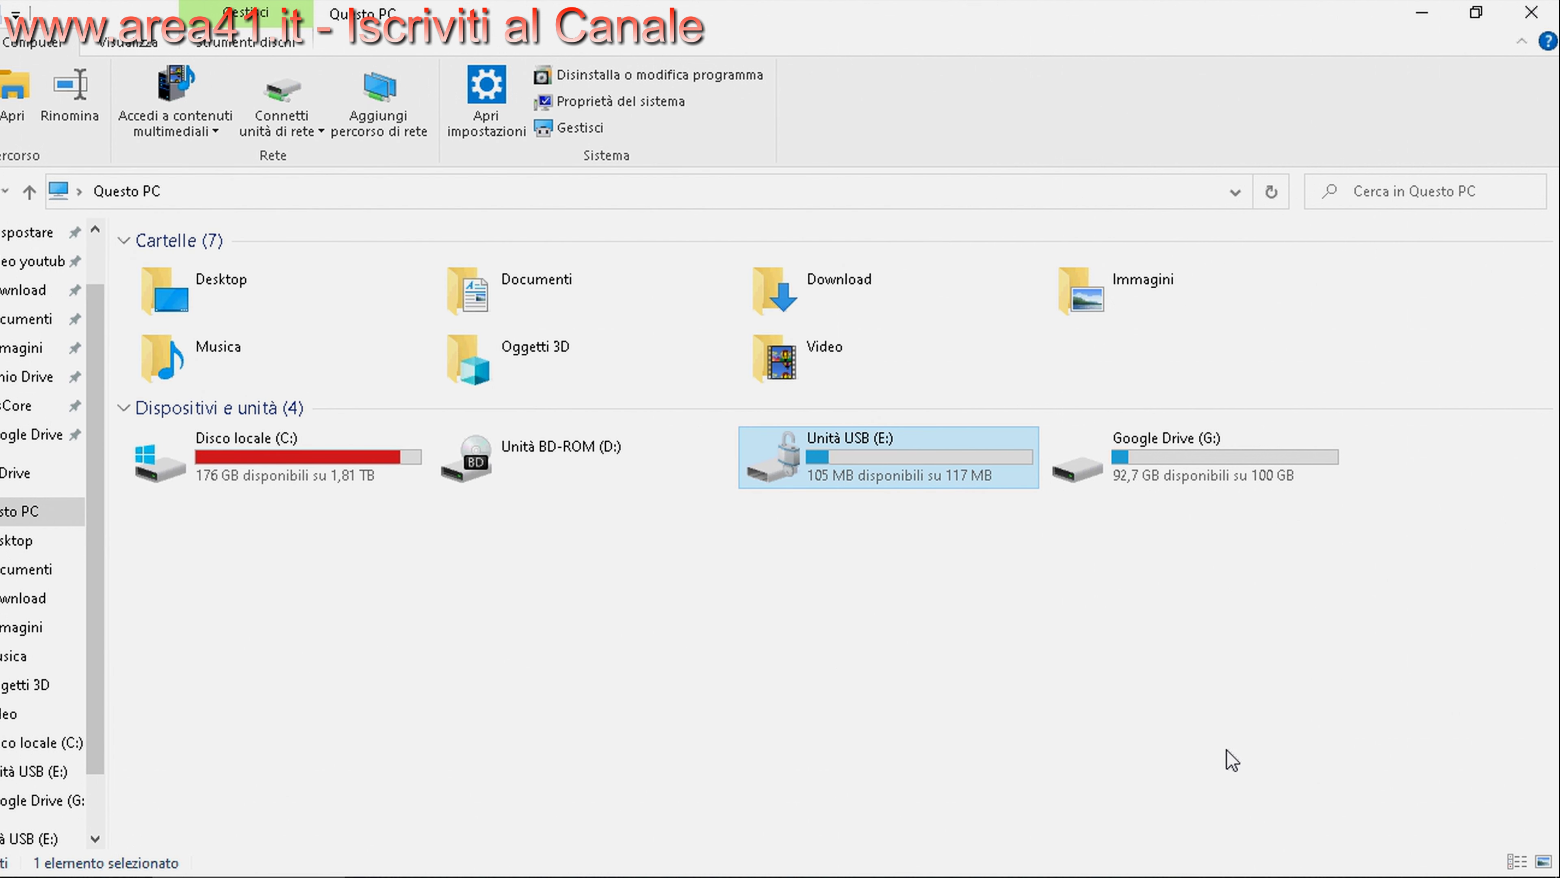
Format Unità USB (E:) as FAT, confirming the erase, then open the empty drive
left_click(1284, 876)
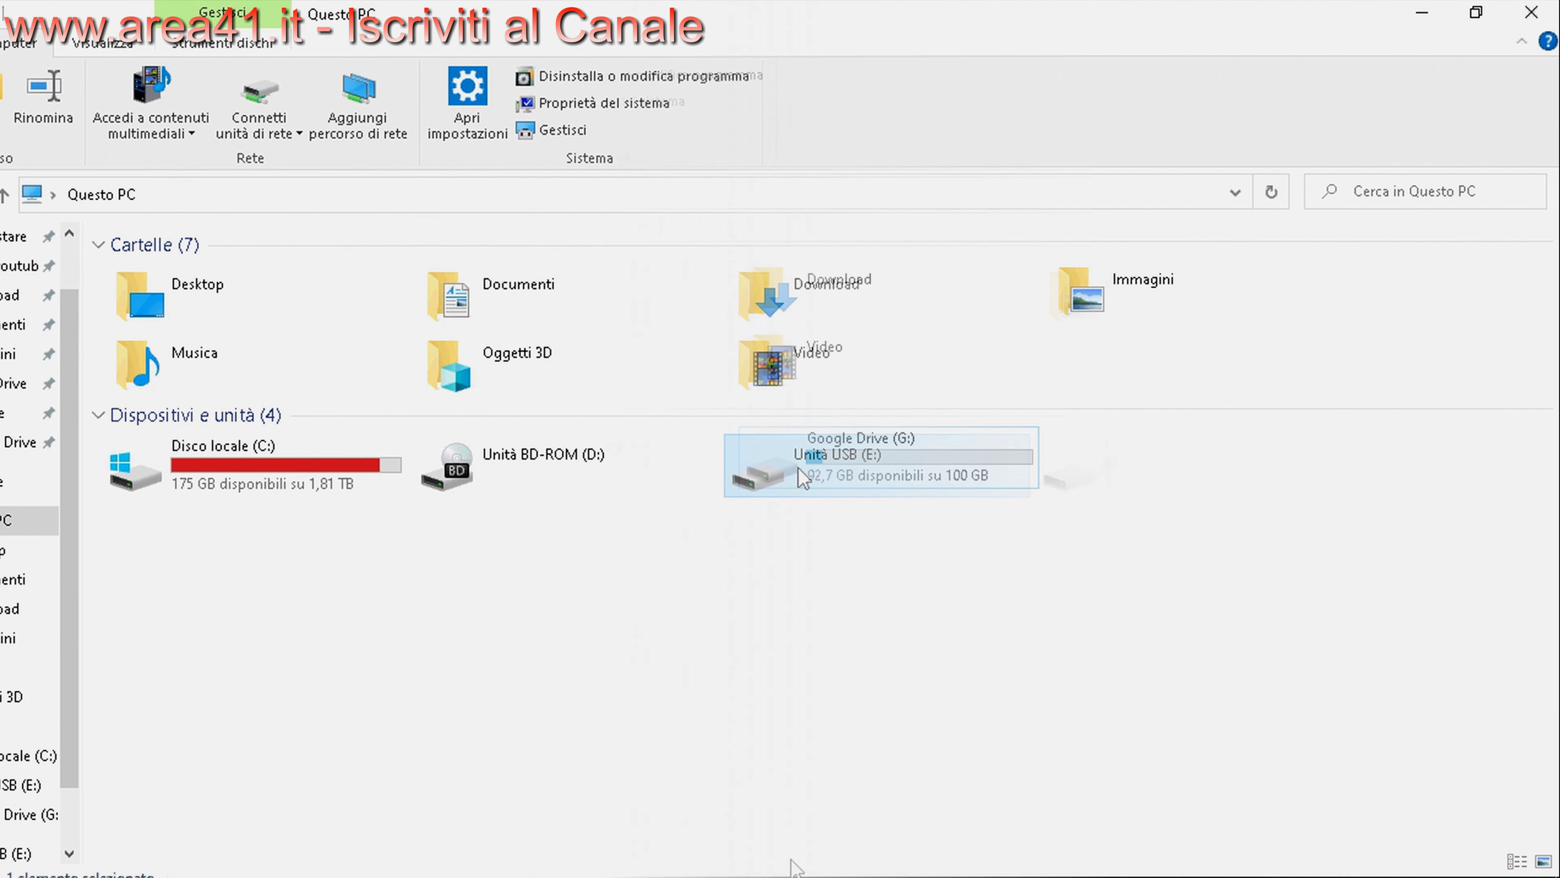
right_click(798, 462)
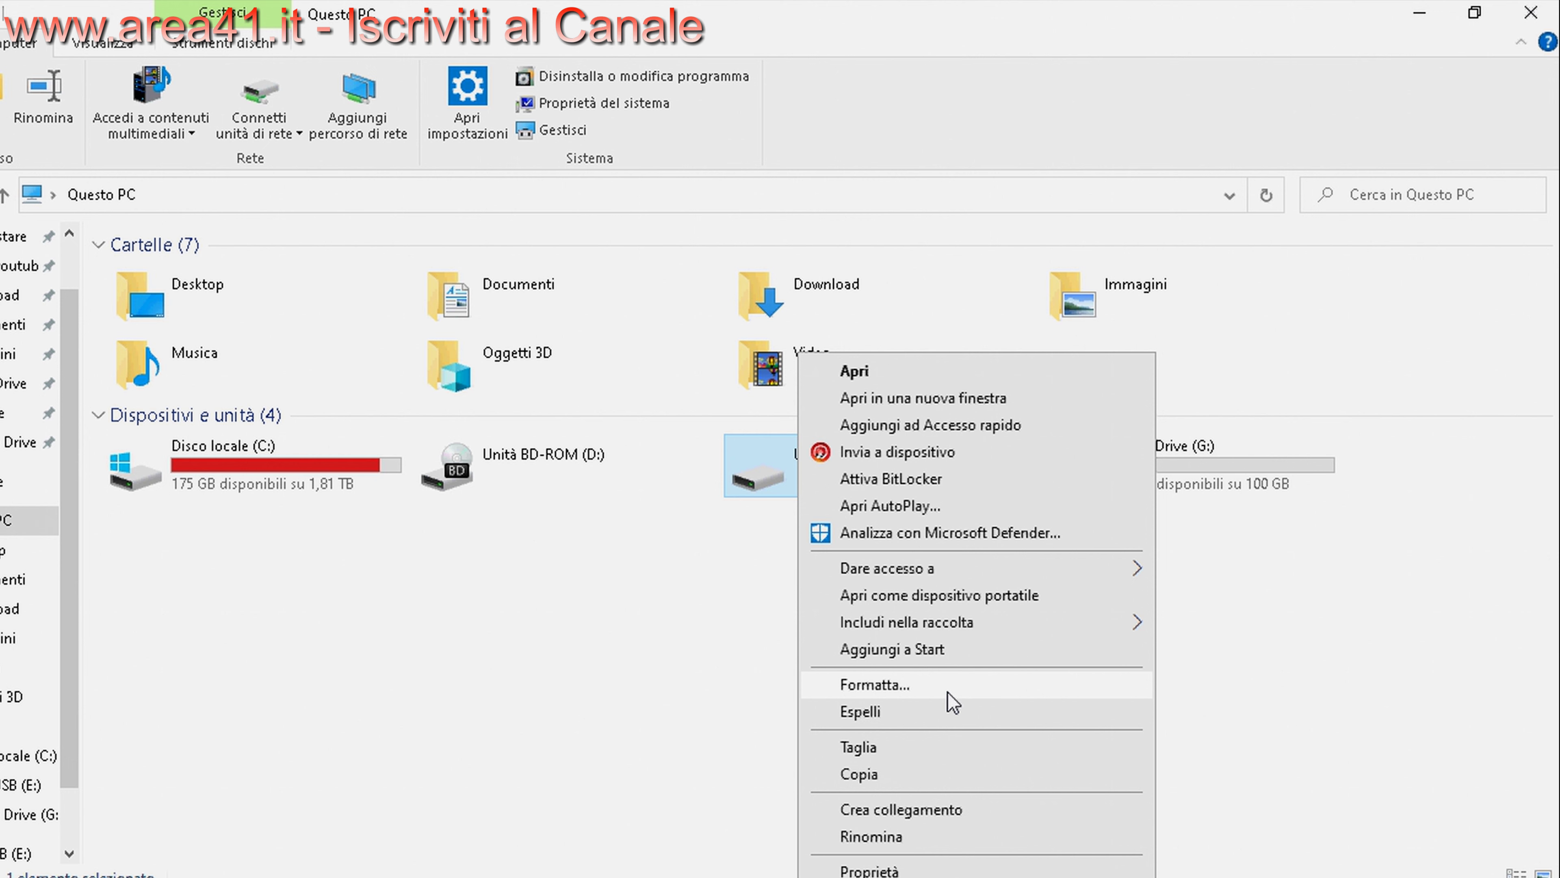
left_click(951, 685)
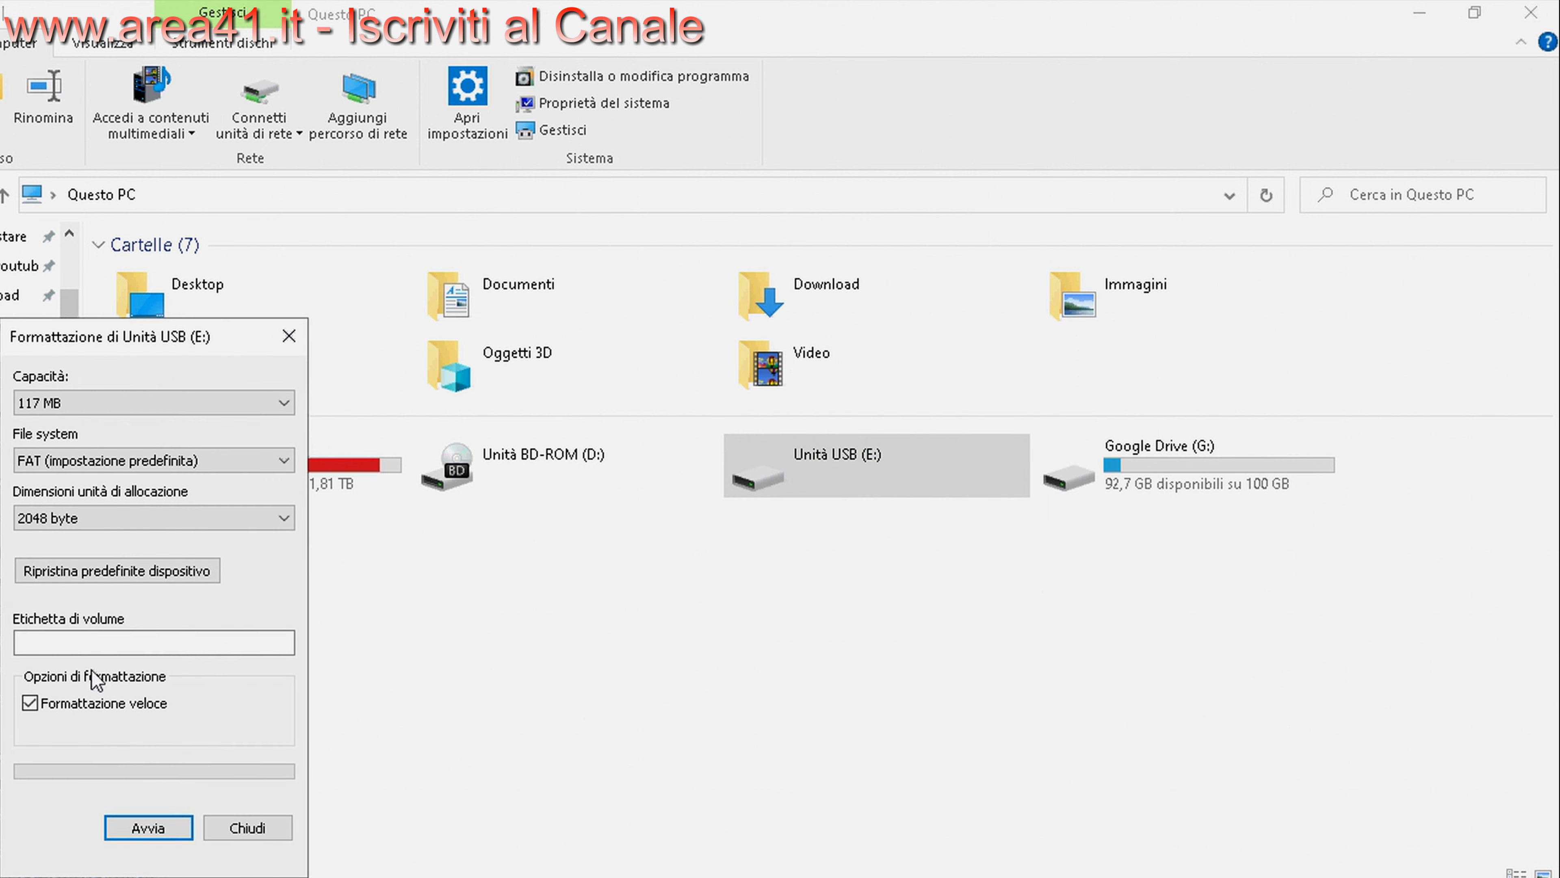
left_click(157, 826)
left_click(847, 457)
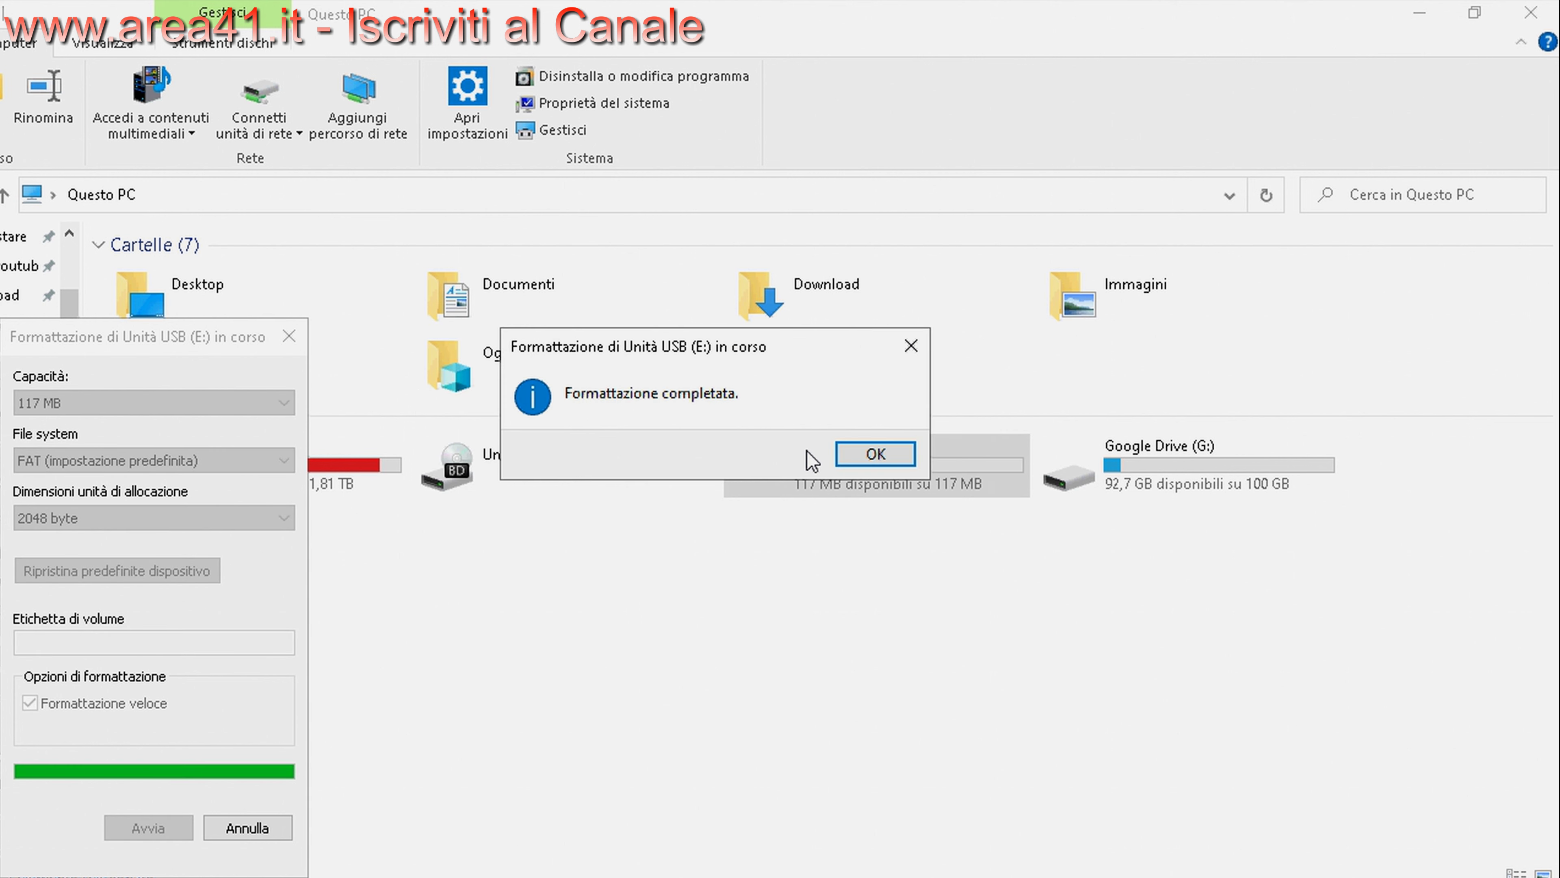
left_click(863, 458)
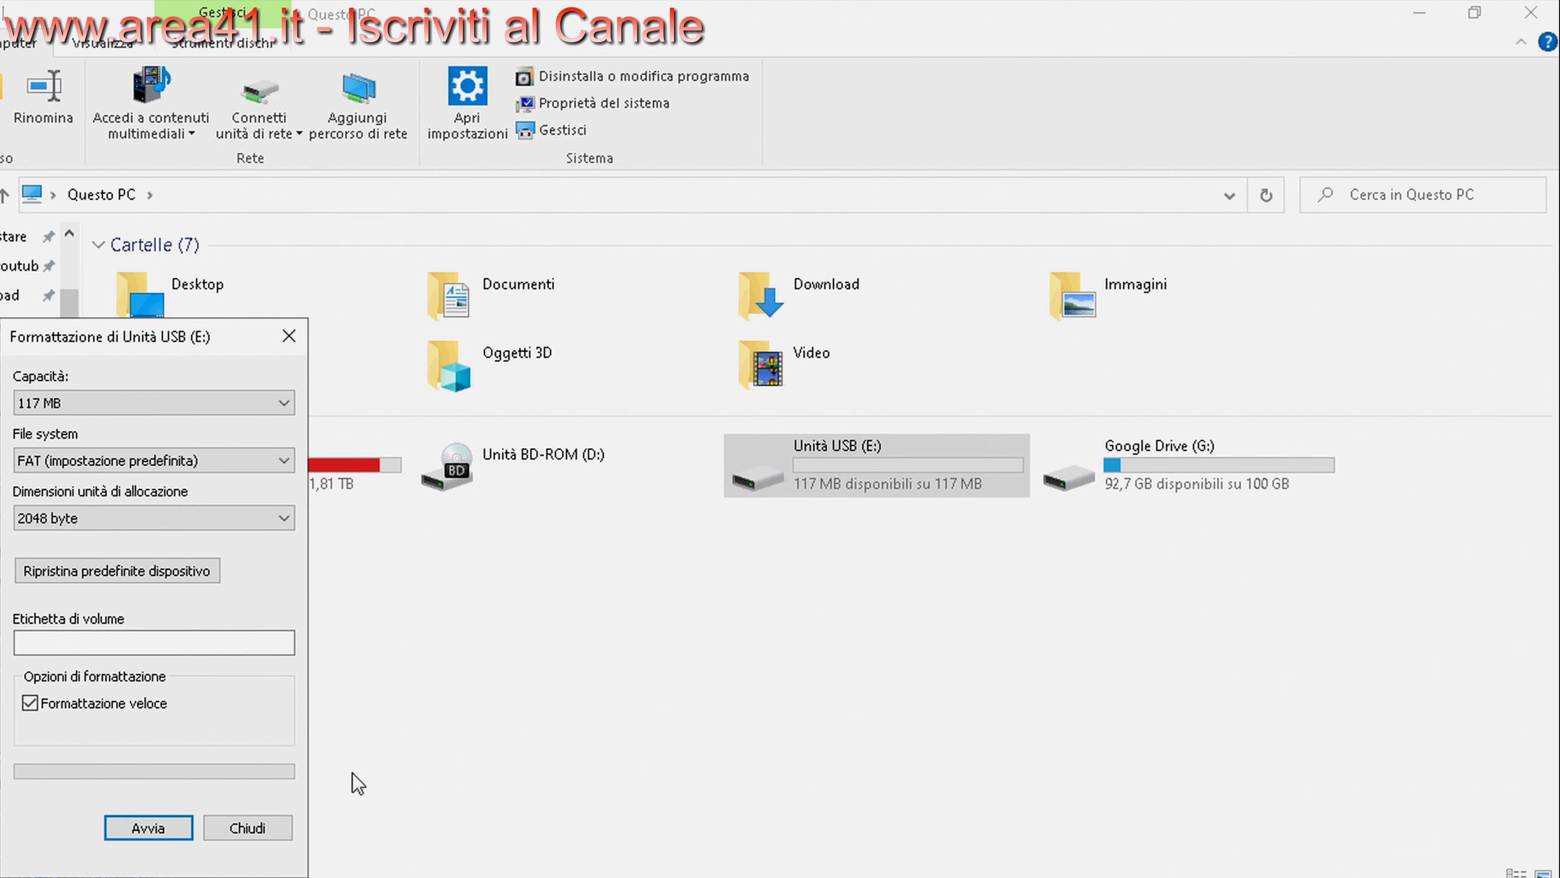
left_click(285, 828)
double_click(913, 480)
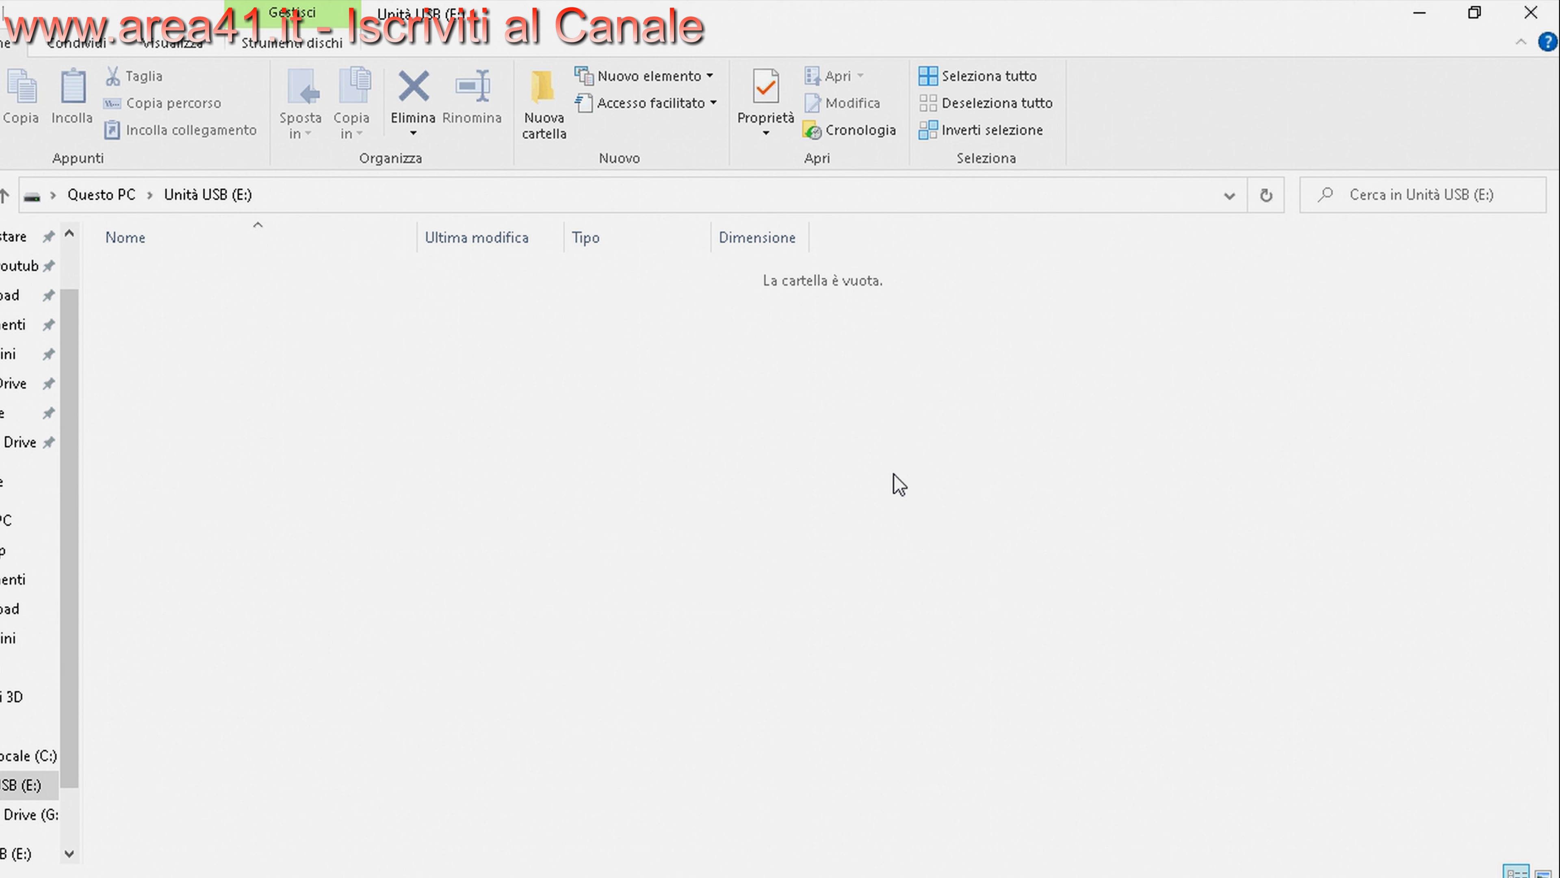